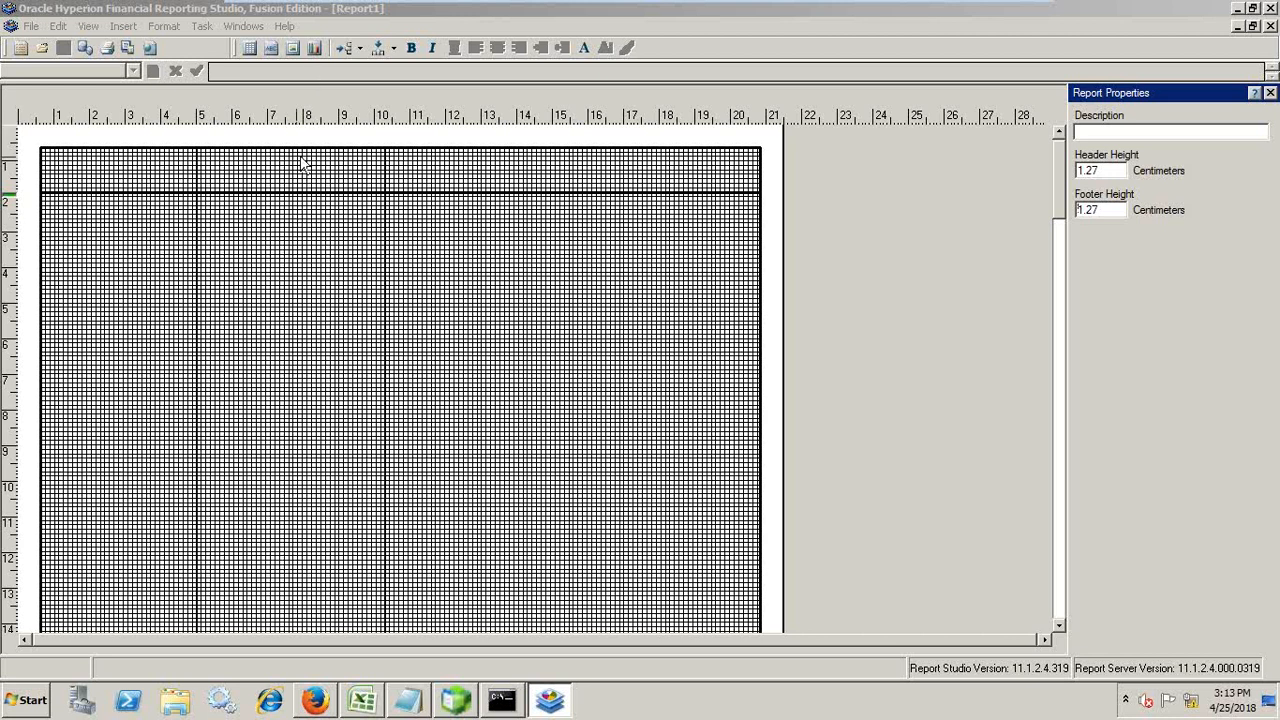
Insert a text box in the report header reading "Balance Sheet" and, on a second line, "As on march 31, 2018".
left_click(250, 48)
left_click(270, 48)
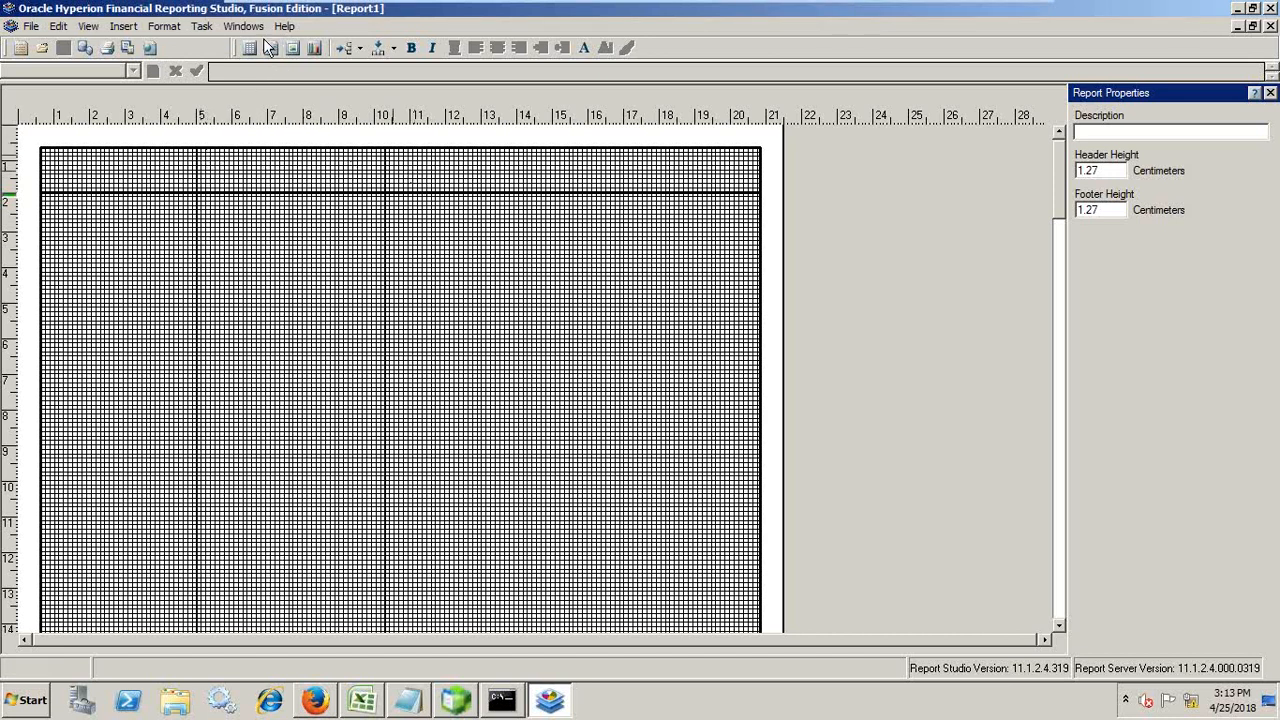
left_click(124, 27)
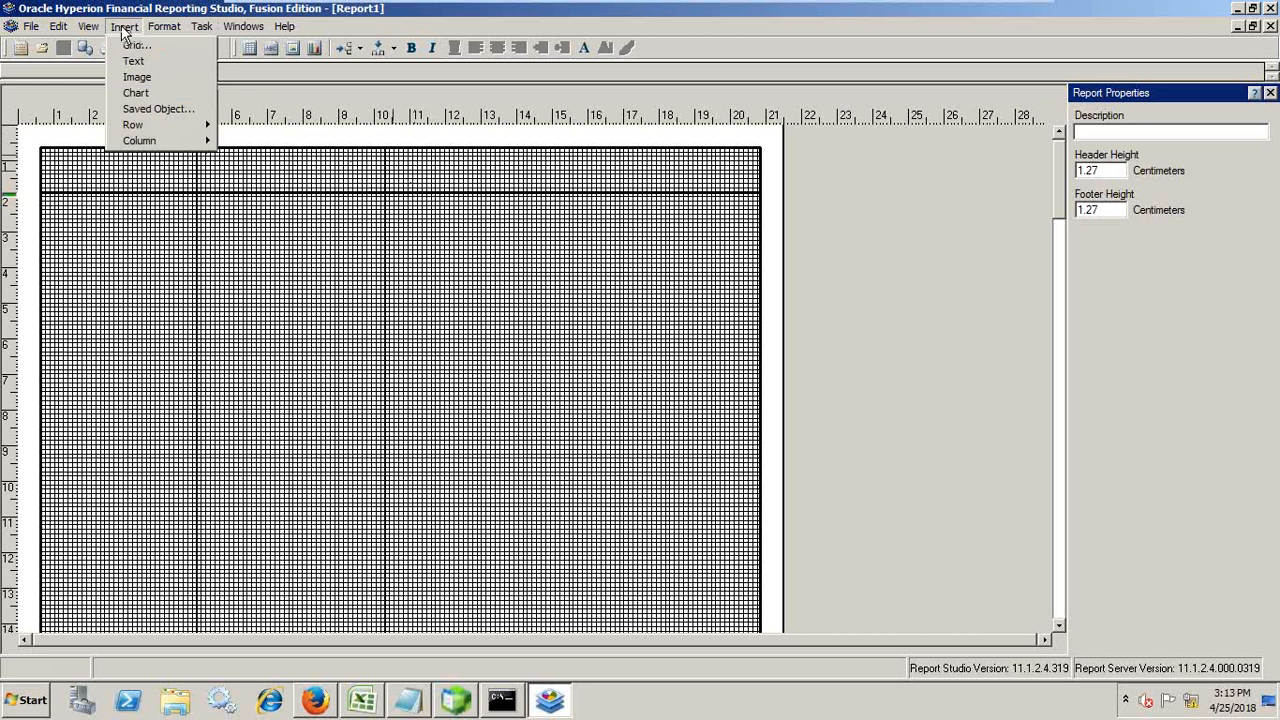
left_click(145, 76)
left_click_drag(200, 150, 427, 197)
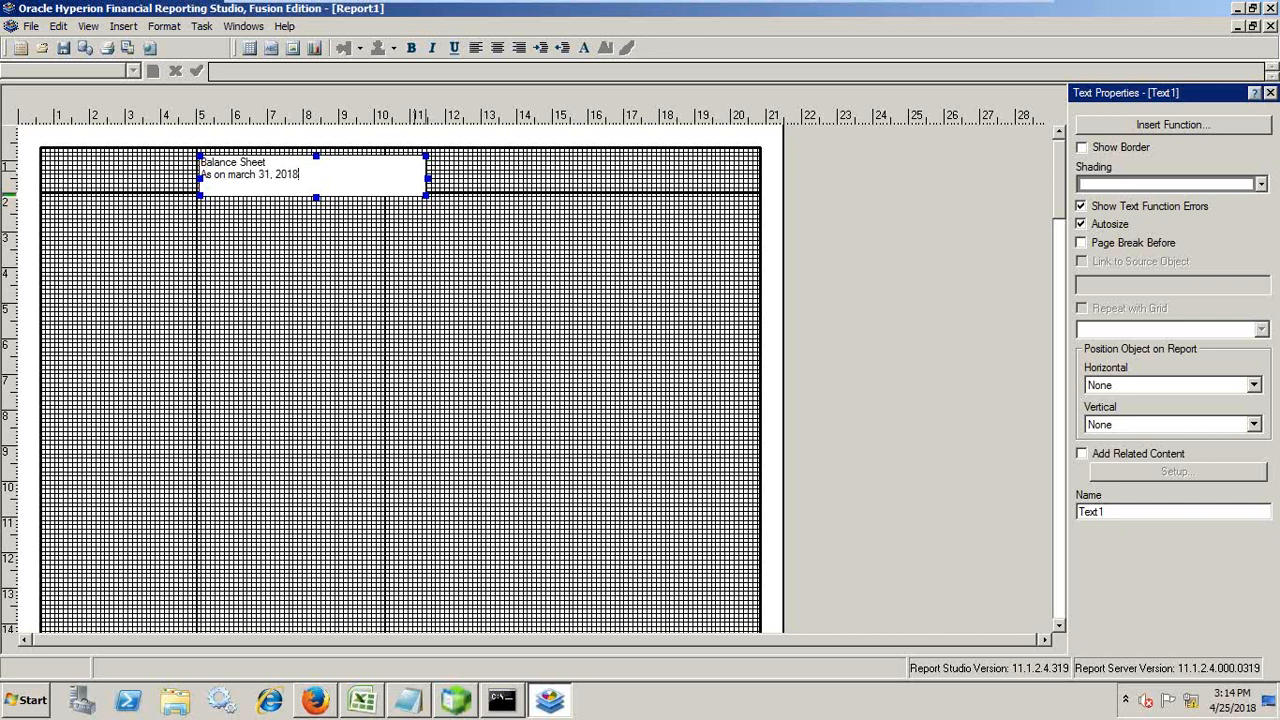
left_click(280, 295)
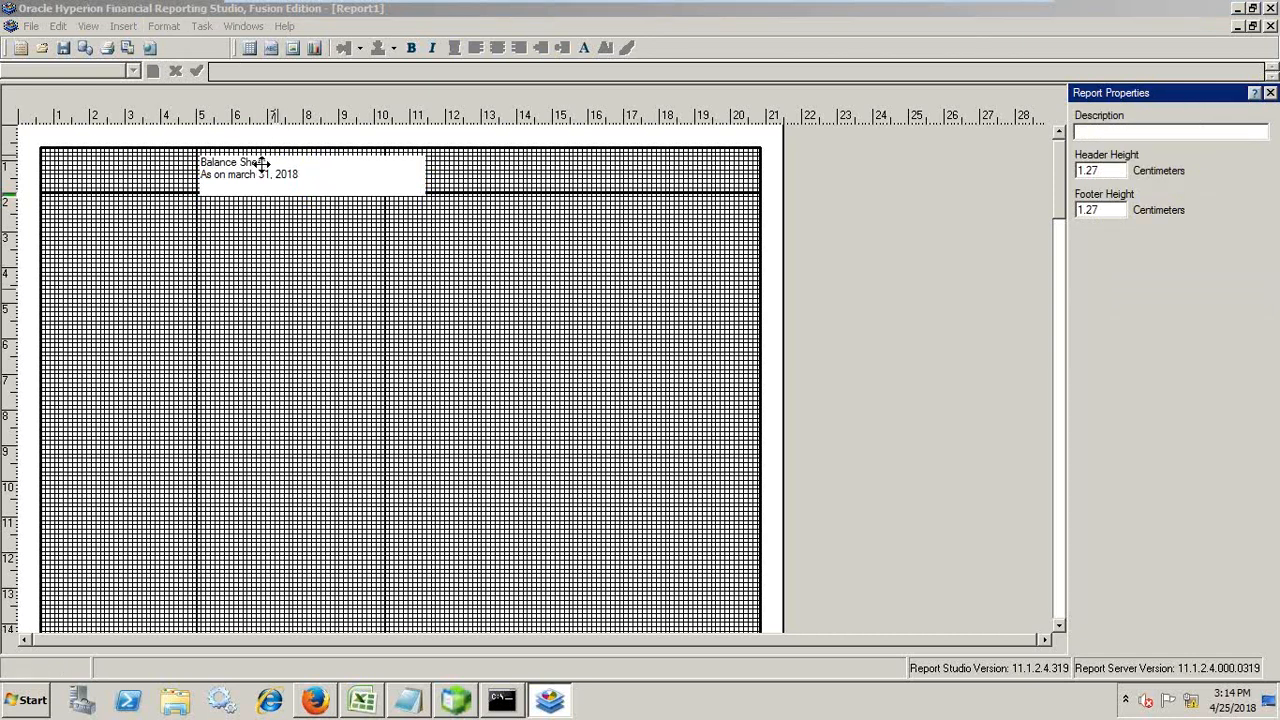
left_click(259, 162)
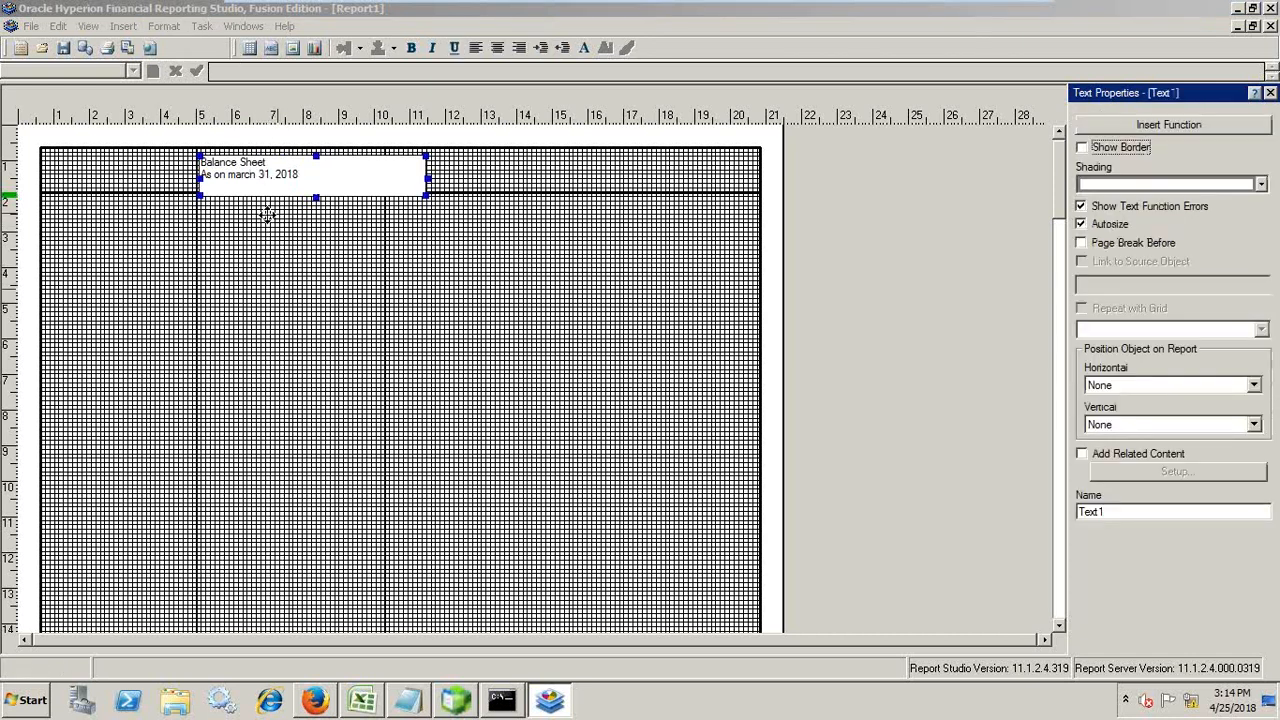
left_click(270, 162)
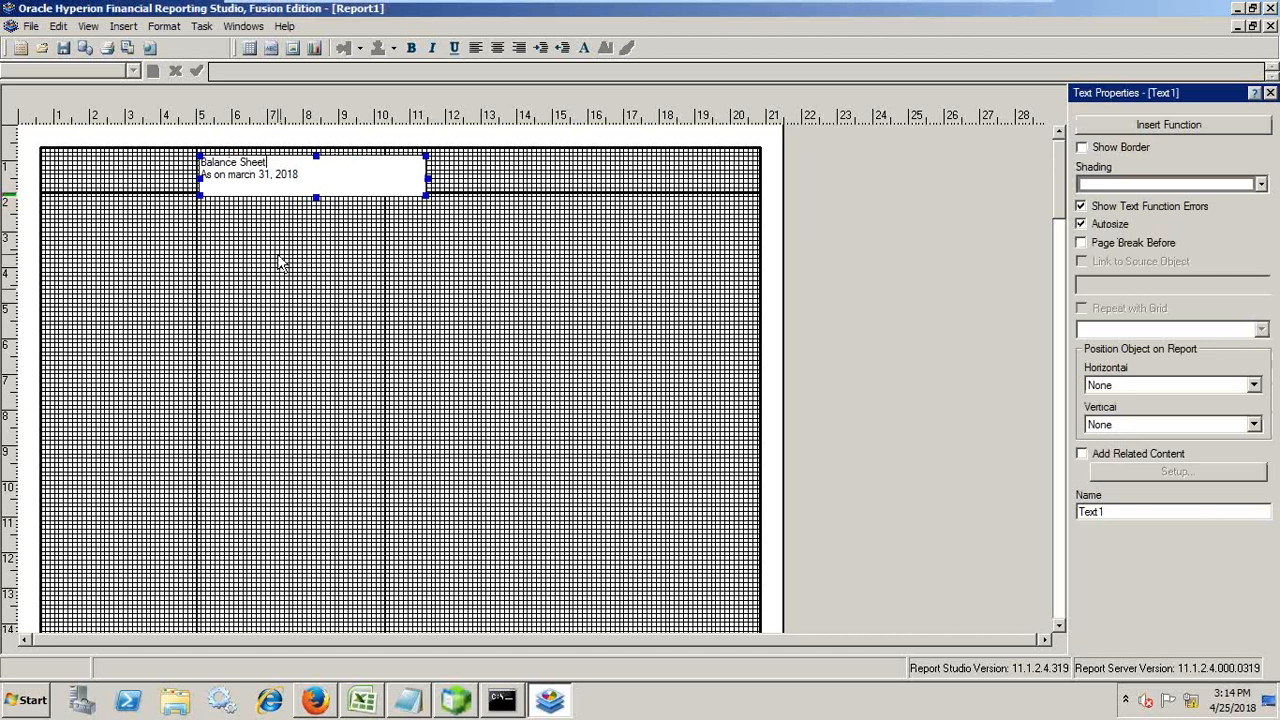
left_click(263, 260)
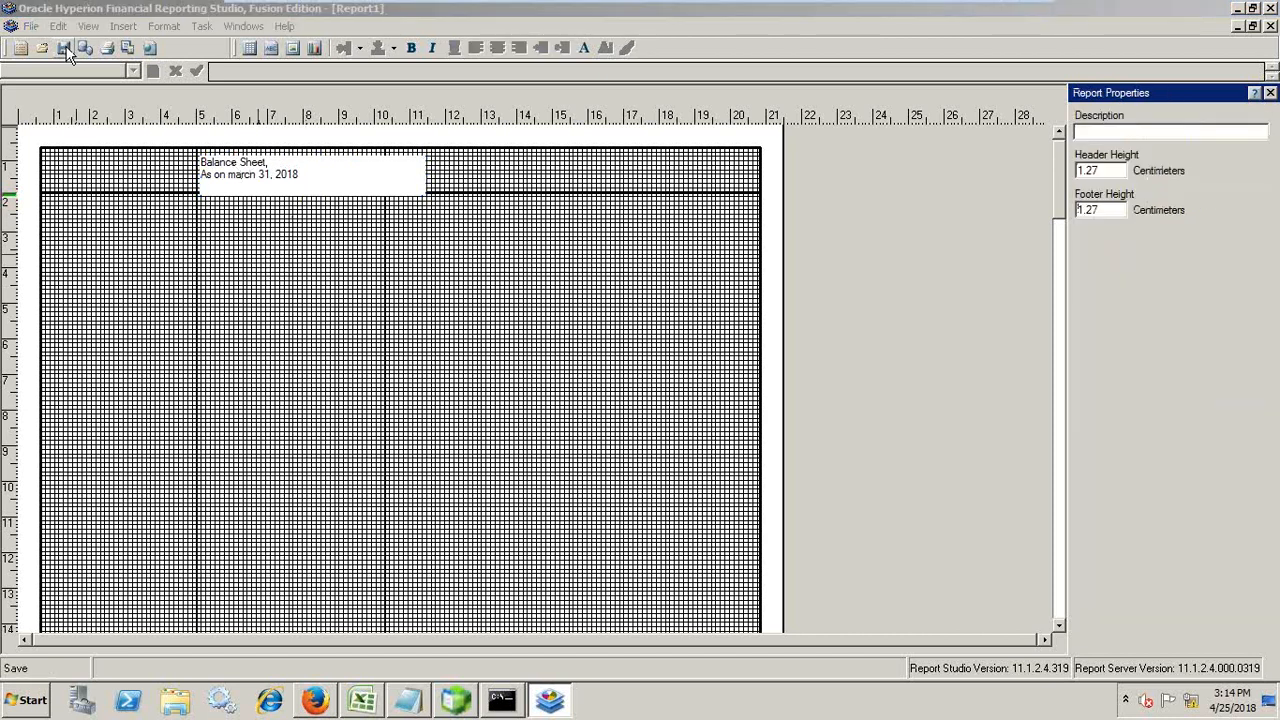
Insert a grid about 19 cm wide and 6 cm tall below the header, using the Ess_Vision database connection.
left_click(124, 26)
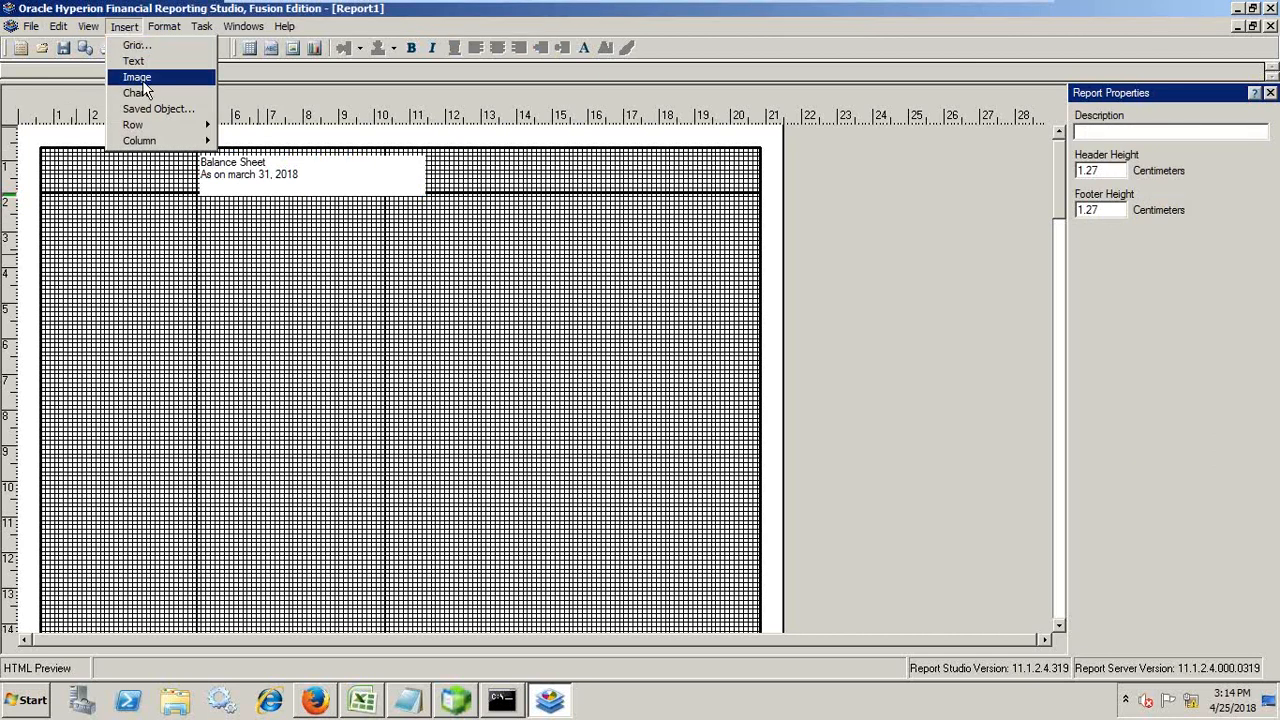
left_click(148, 45)
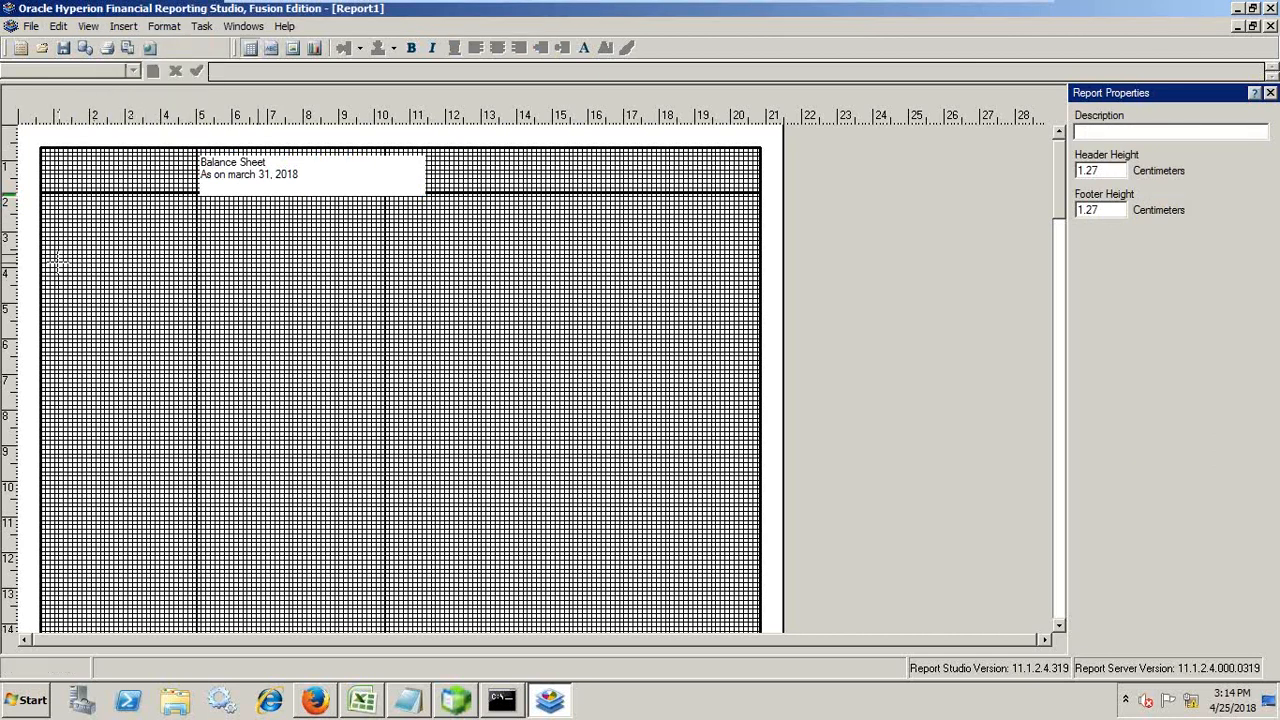
left_click_drag(50, 262, 746, 494)
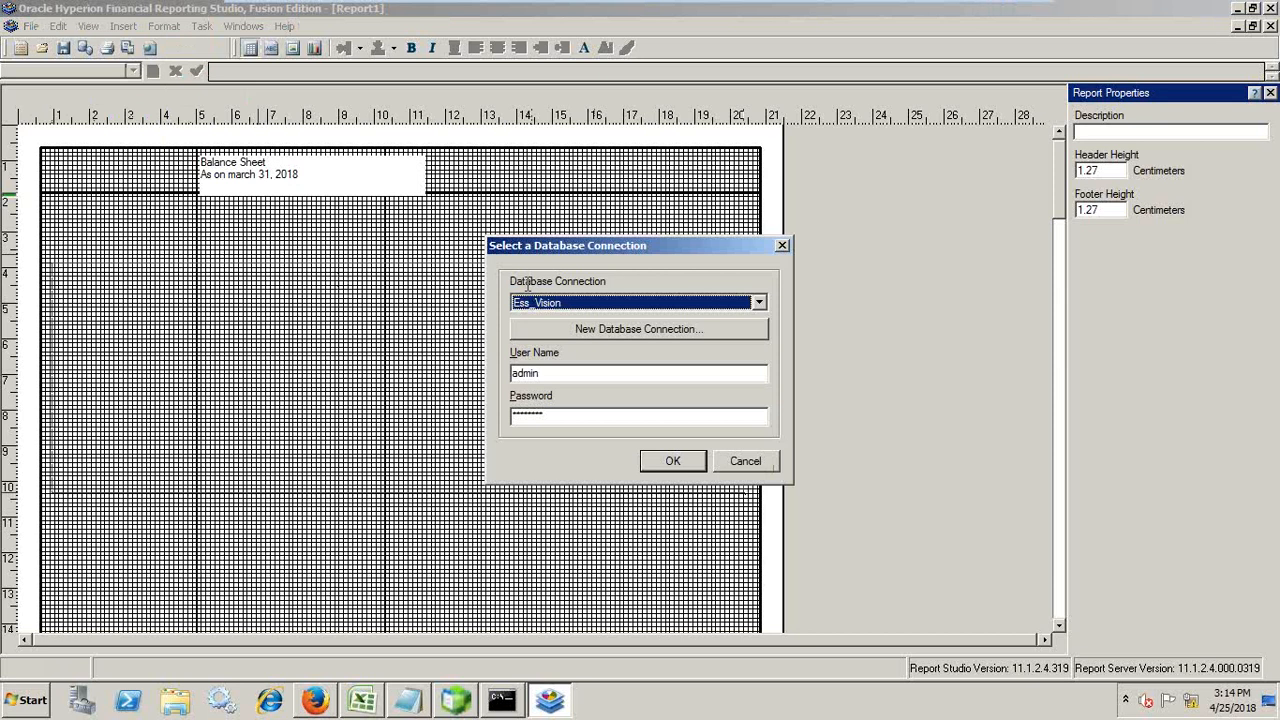
left_click(684, 458)
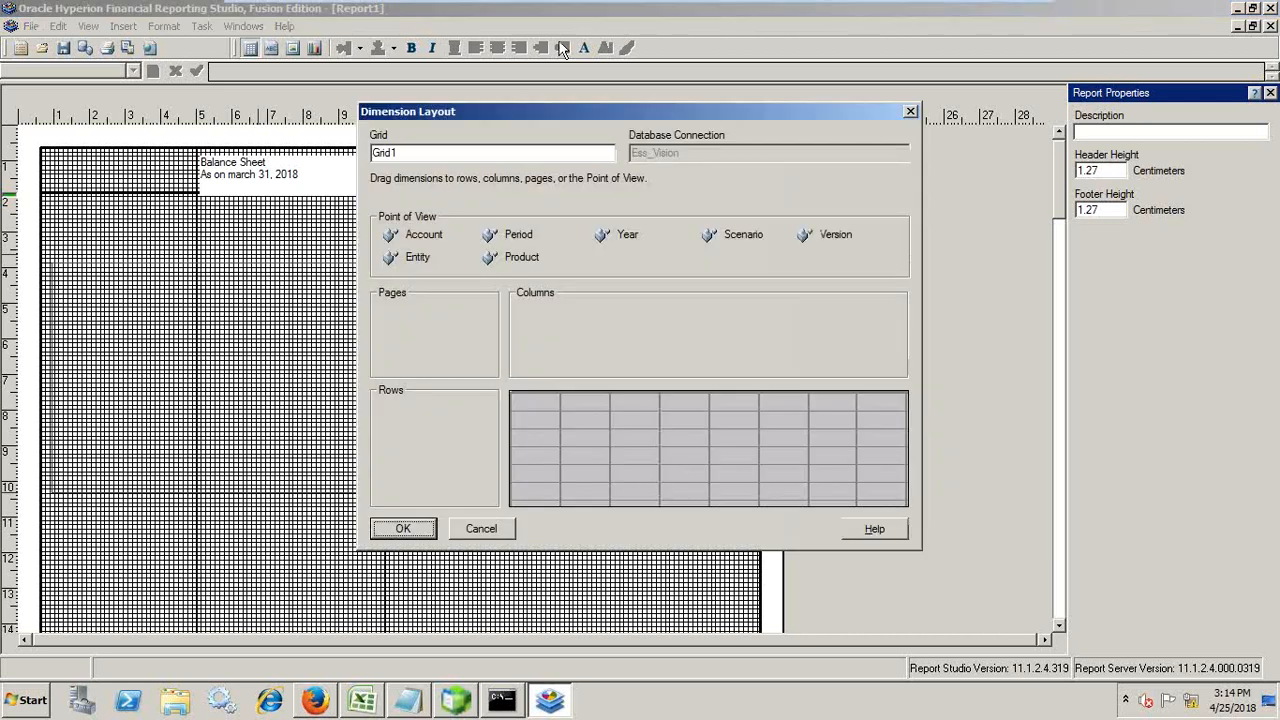
Lay out the grid's dimensions with Account in the rows and Year in the columns.
left_click_drag(391, 236, 397, 434)
left_click_drag(490, 236, 570, 334)
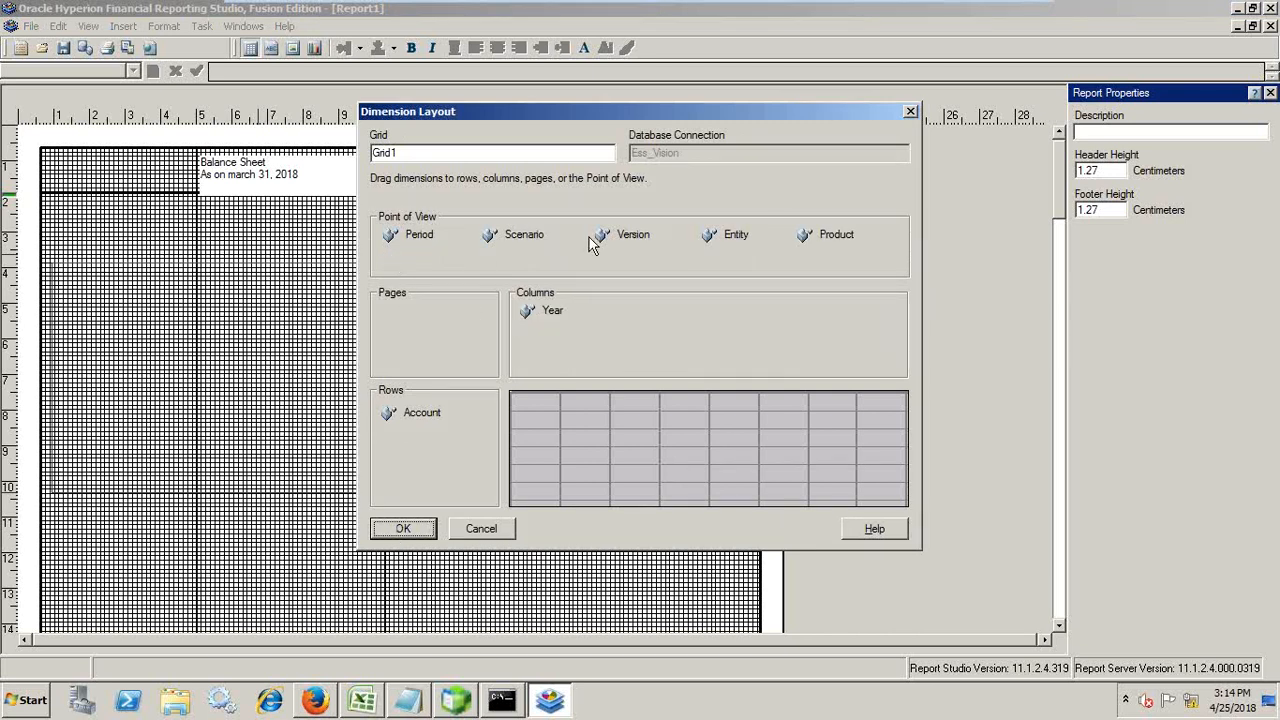
left_click(403, 530)
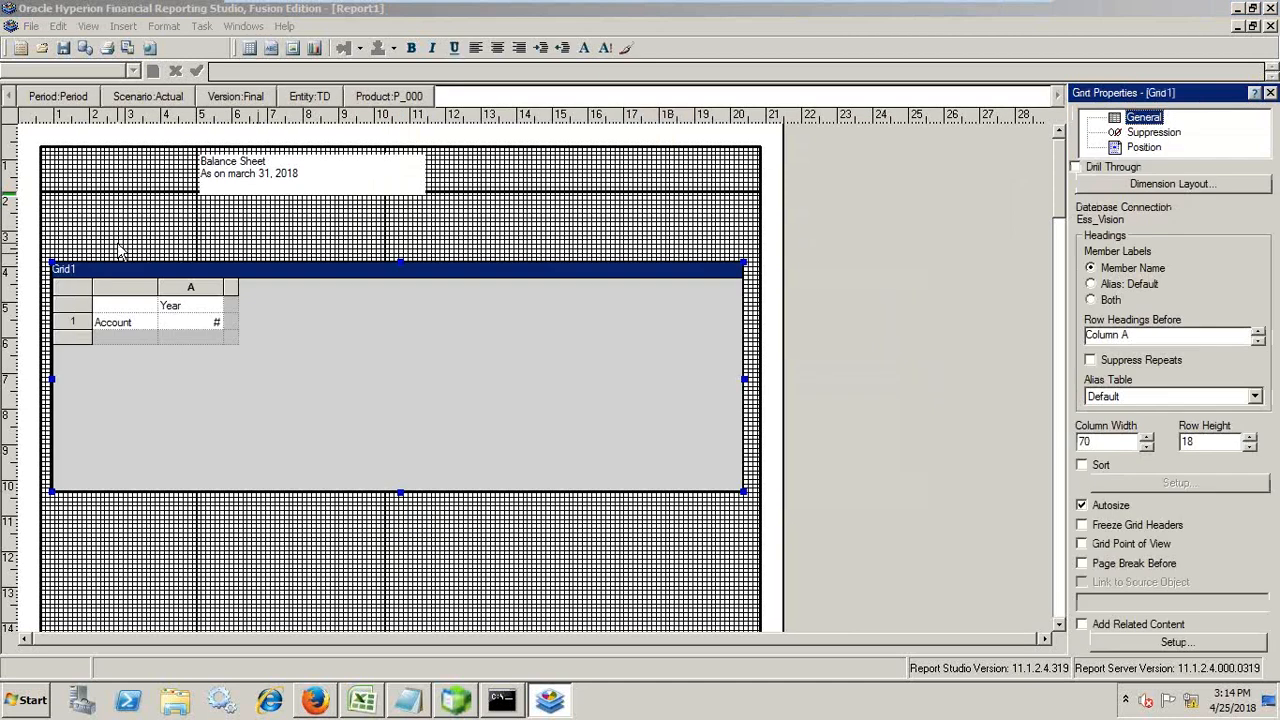
Add the Descendants function to the member selection of the grid's Account row.
double_click(139, 324)
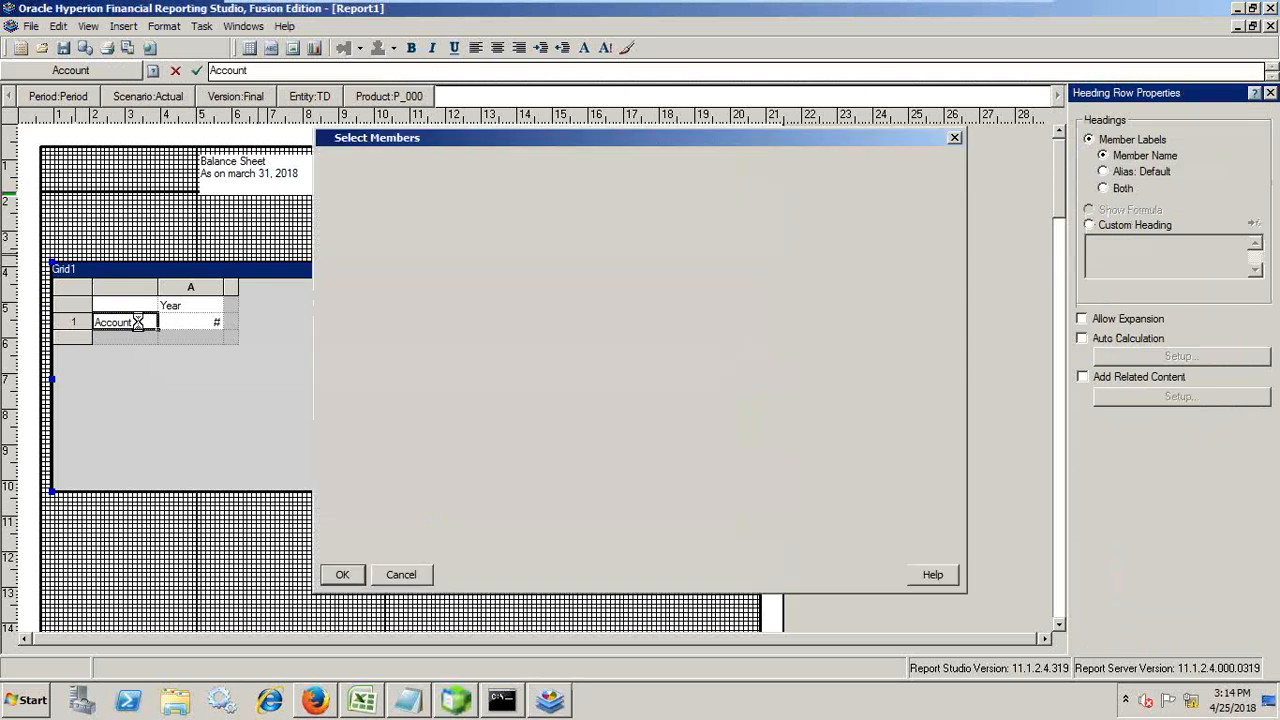
left_click(501, 165)
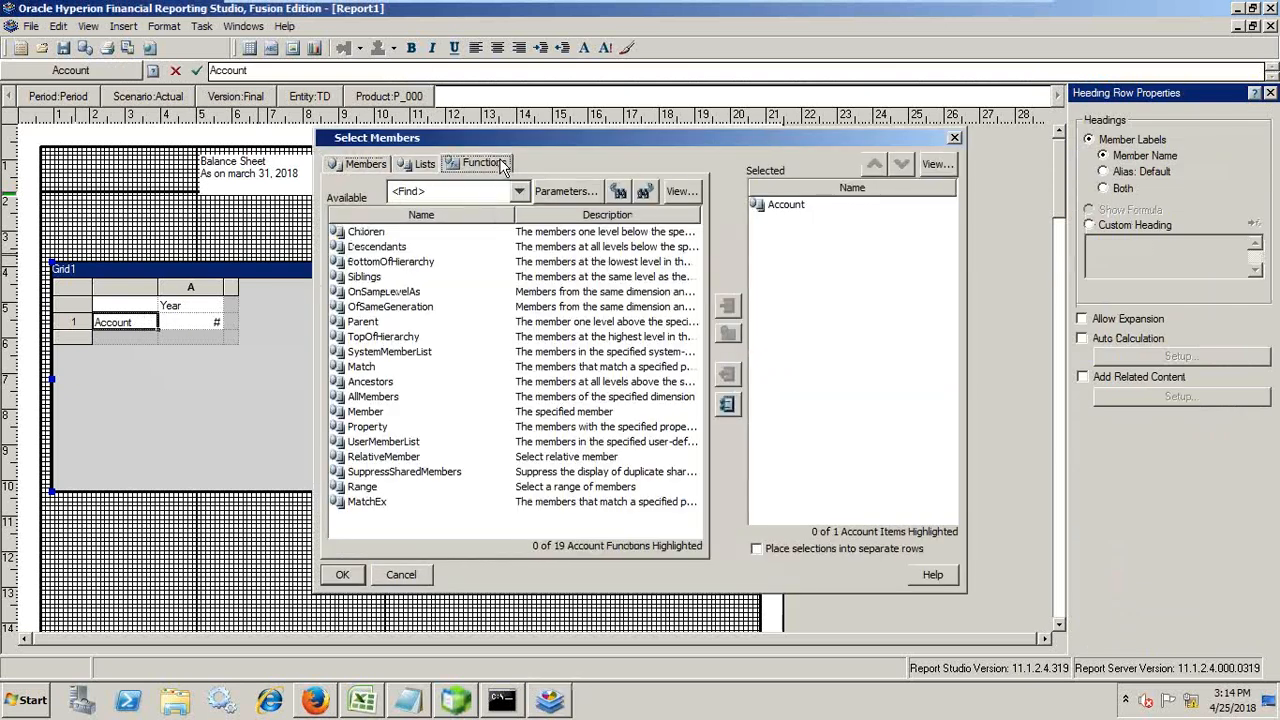
left_click(375, 247)
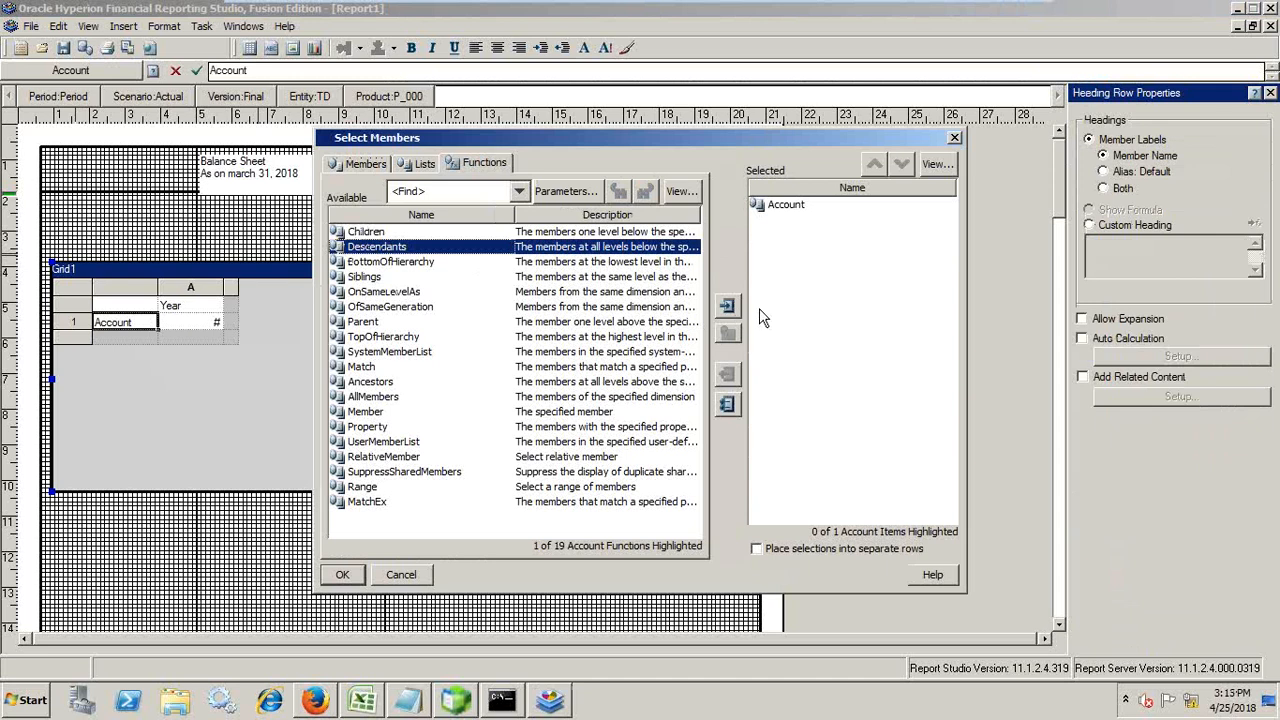
left_click(728, 306)
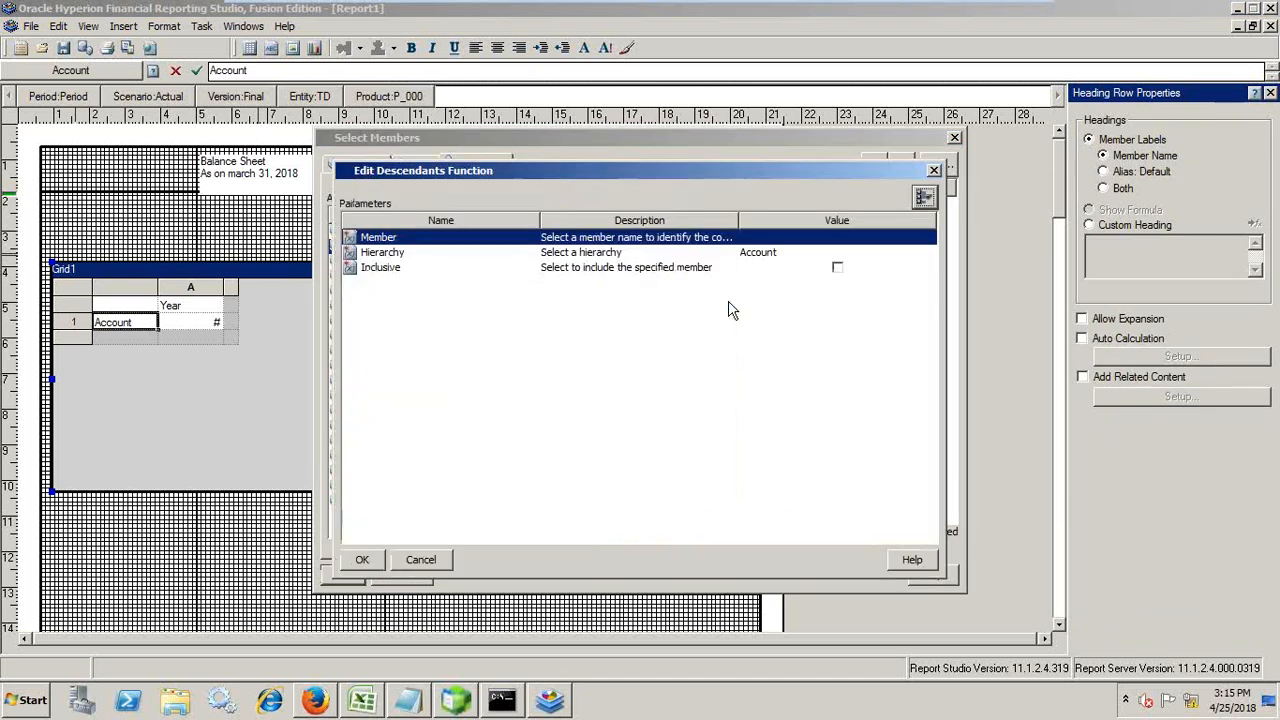
Set the Descendants function's Member parameter to BS, found under AllA in the Account hierarchy.
left_click(880, 244)
left_click(931, 238)
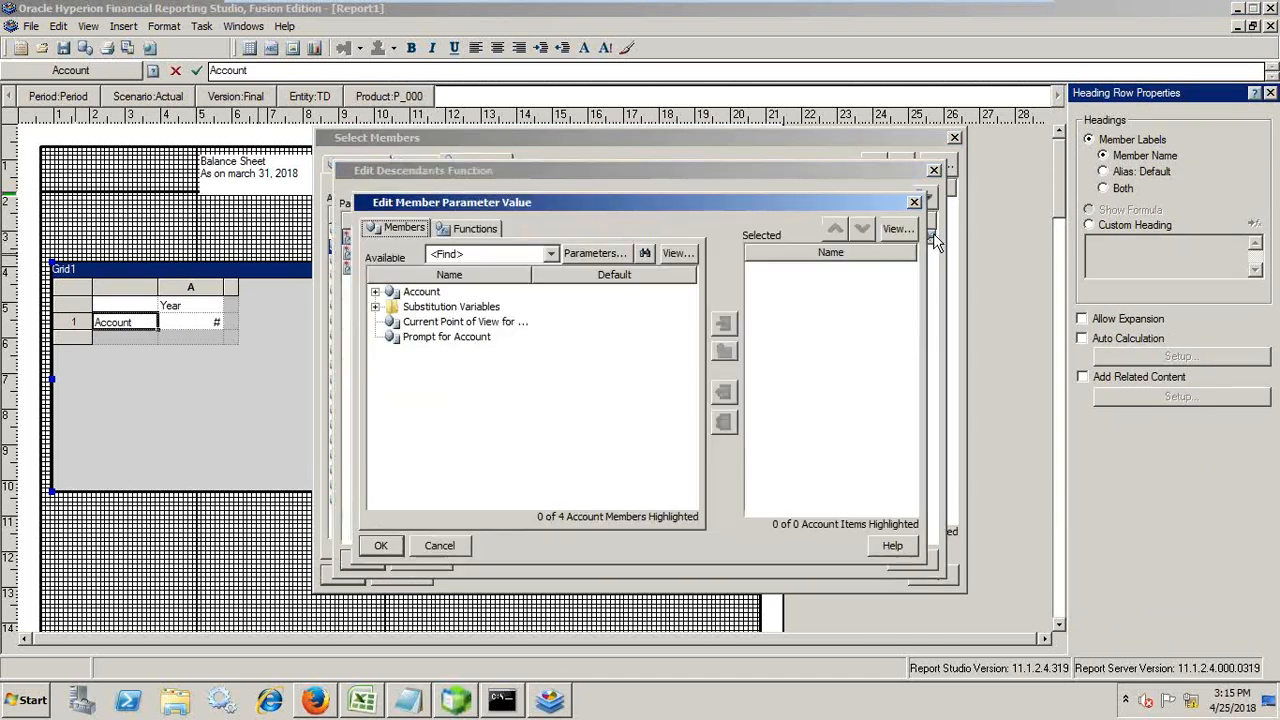
left_click(376, 292)
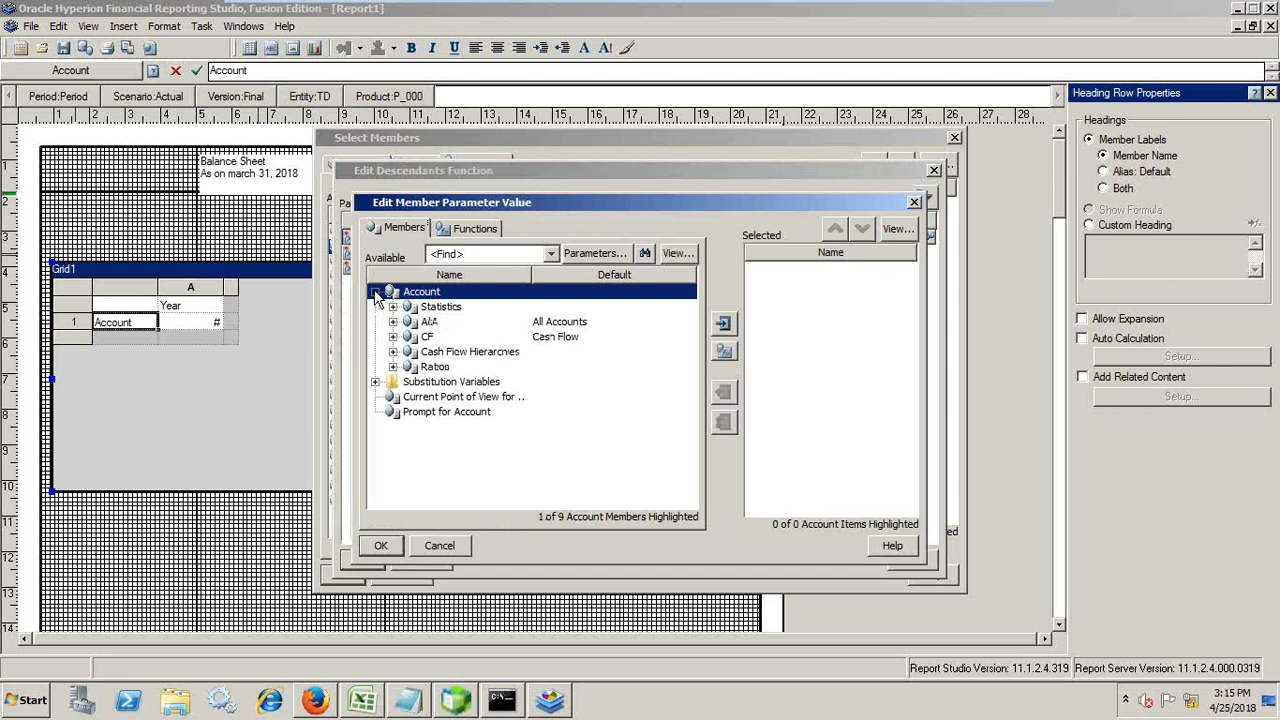
double_click(405, 322)
left_click(476, 338)
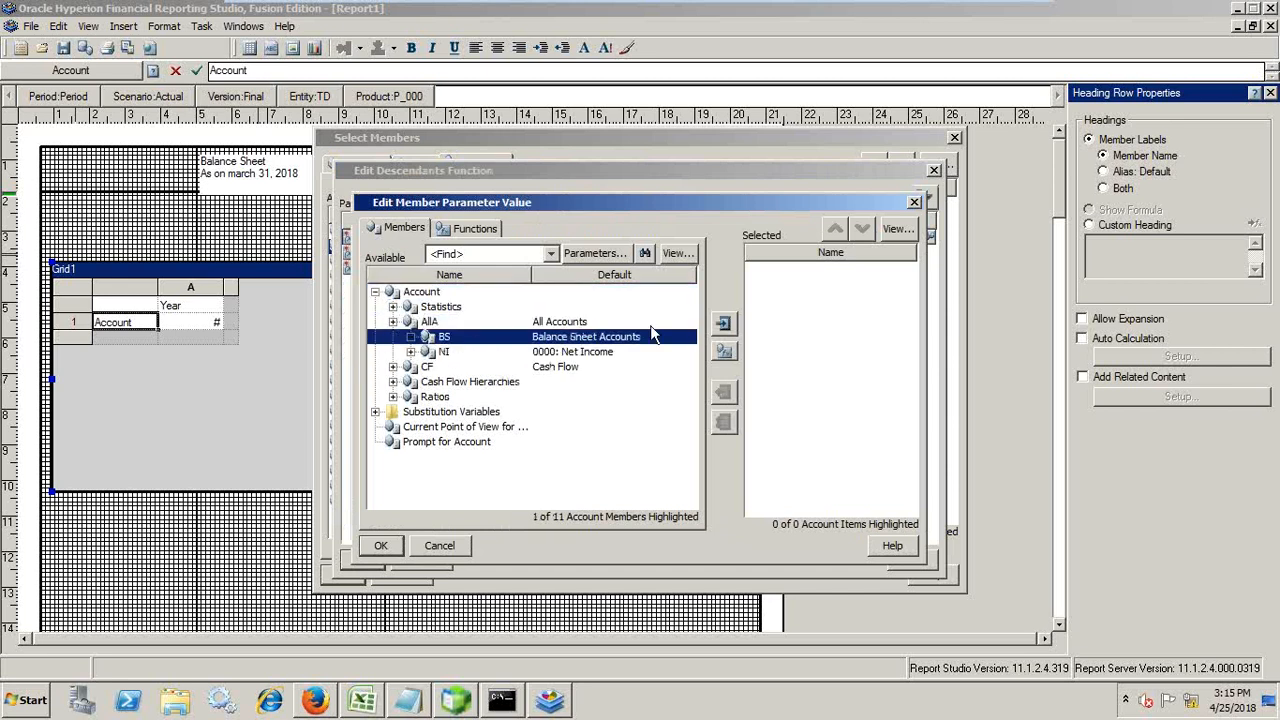
left_click(723, 323)
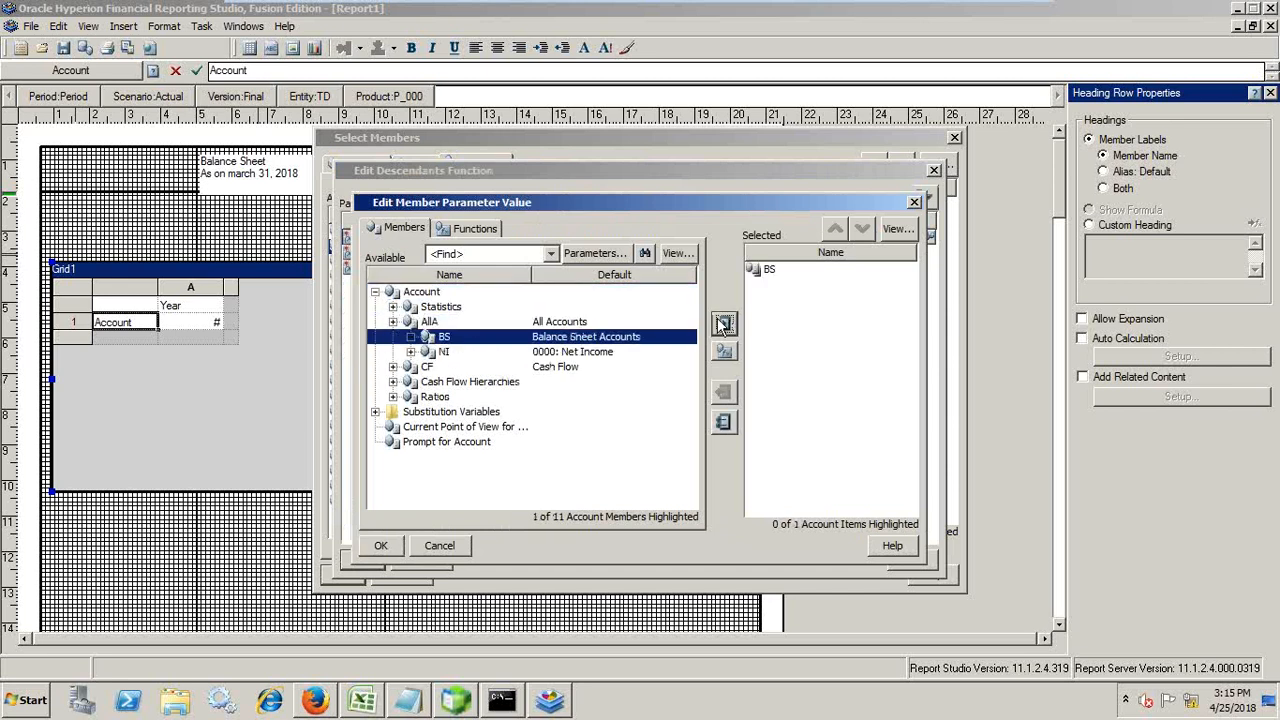
left_click(381, 545)
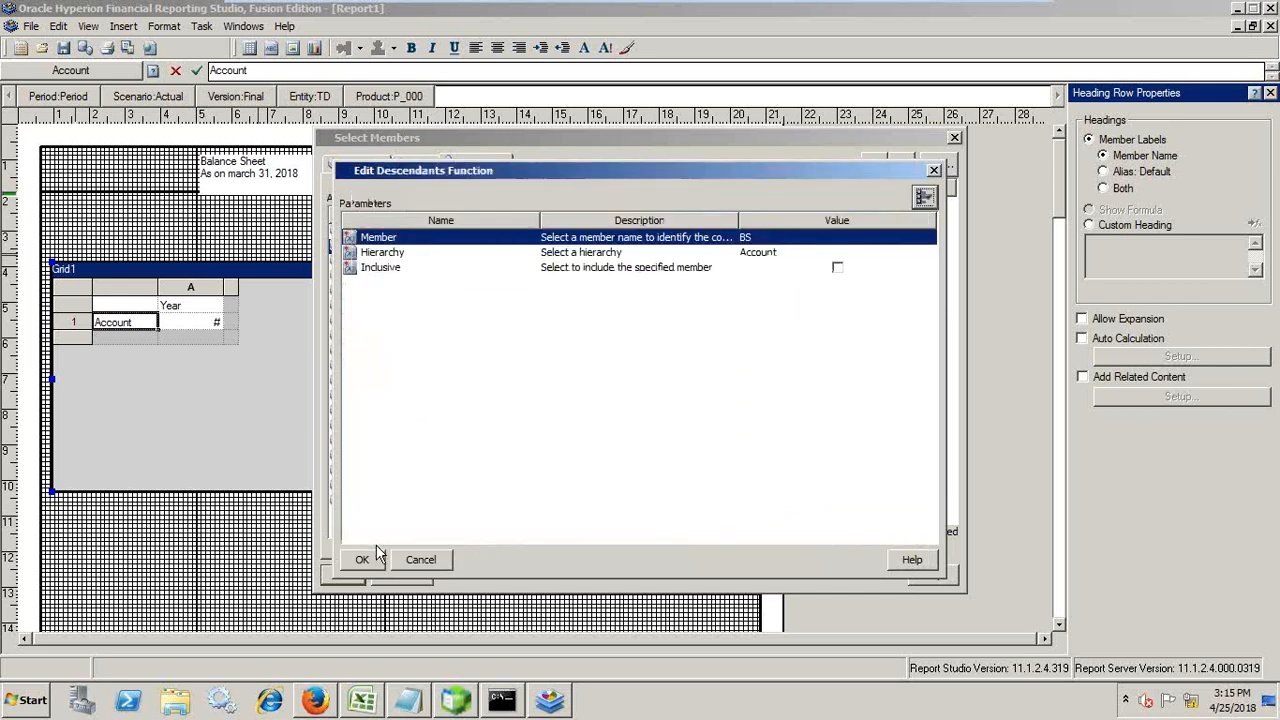
Make the Descendants function inclusive and remove the Account member from the row's selection, returning to the report.
left_click(838, 267)
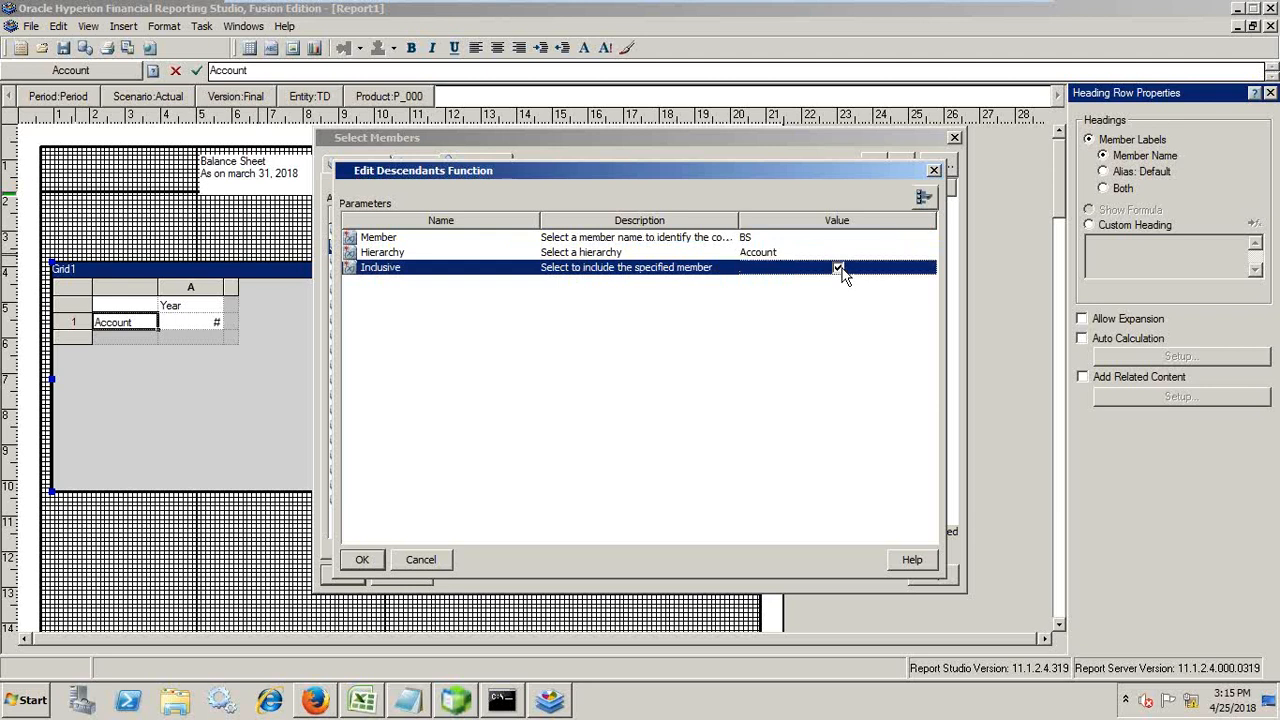
left_click(360, 561)
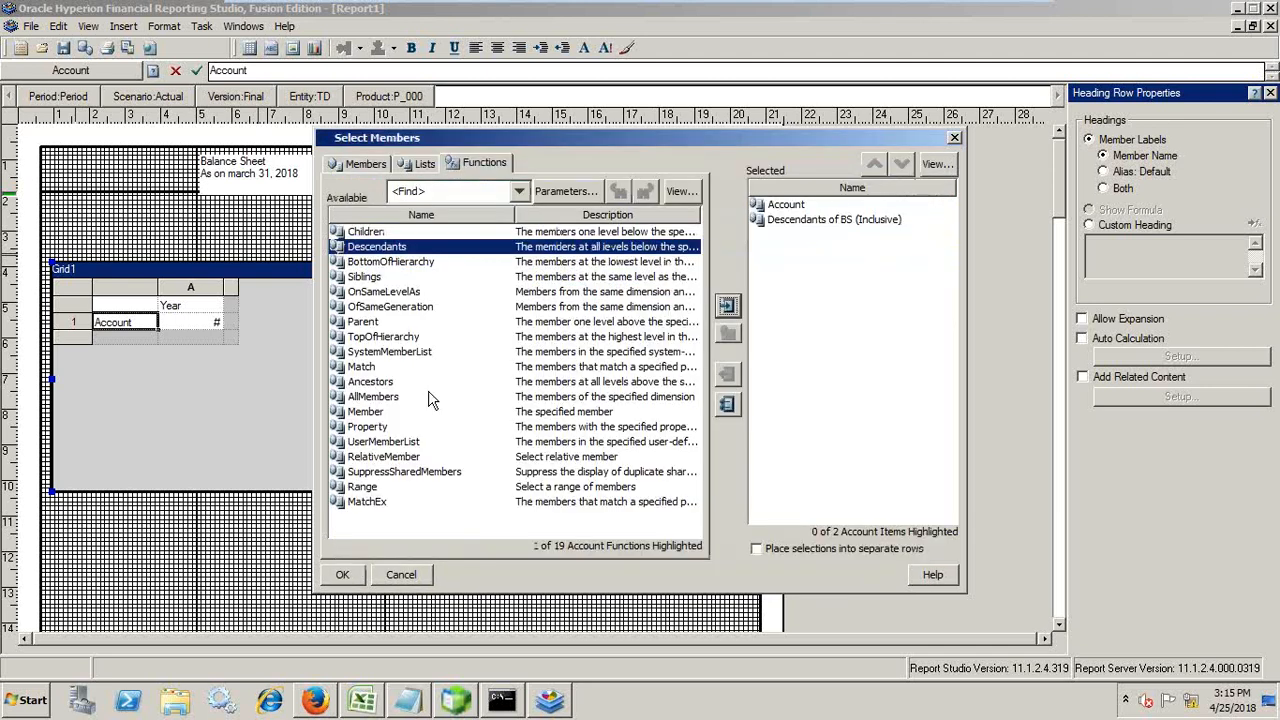
left_click(786, 206)
left_click(727, 374)
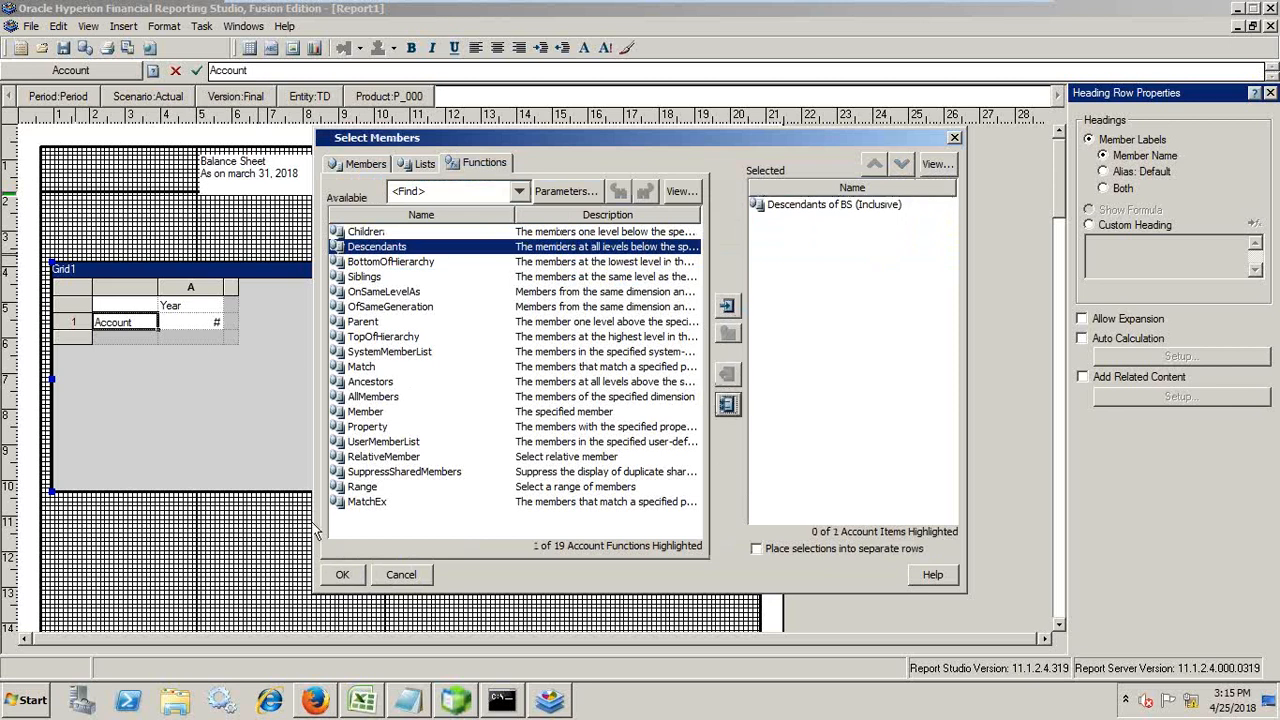
left_click(342, 574)
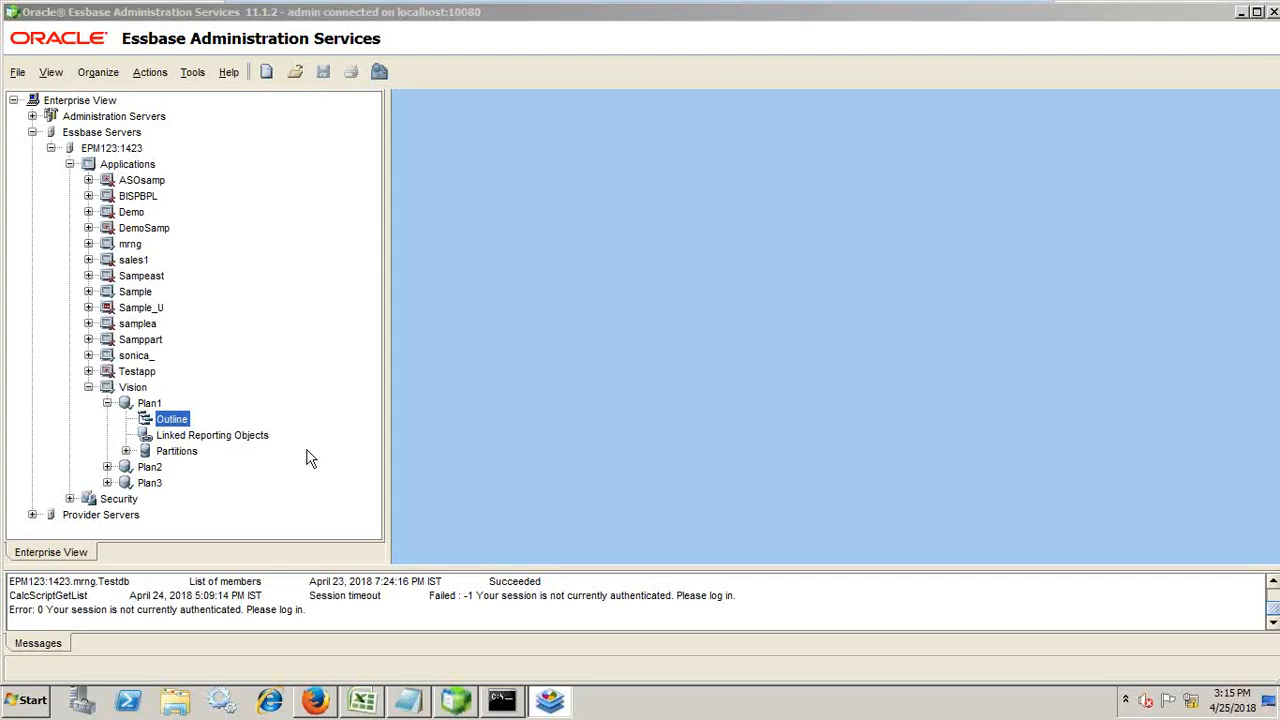
left_click(545, 697)
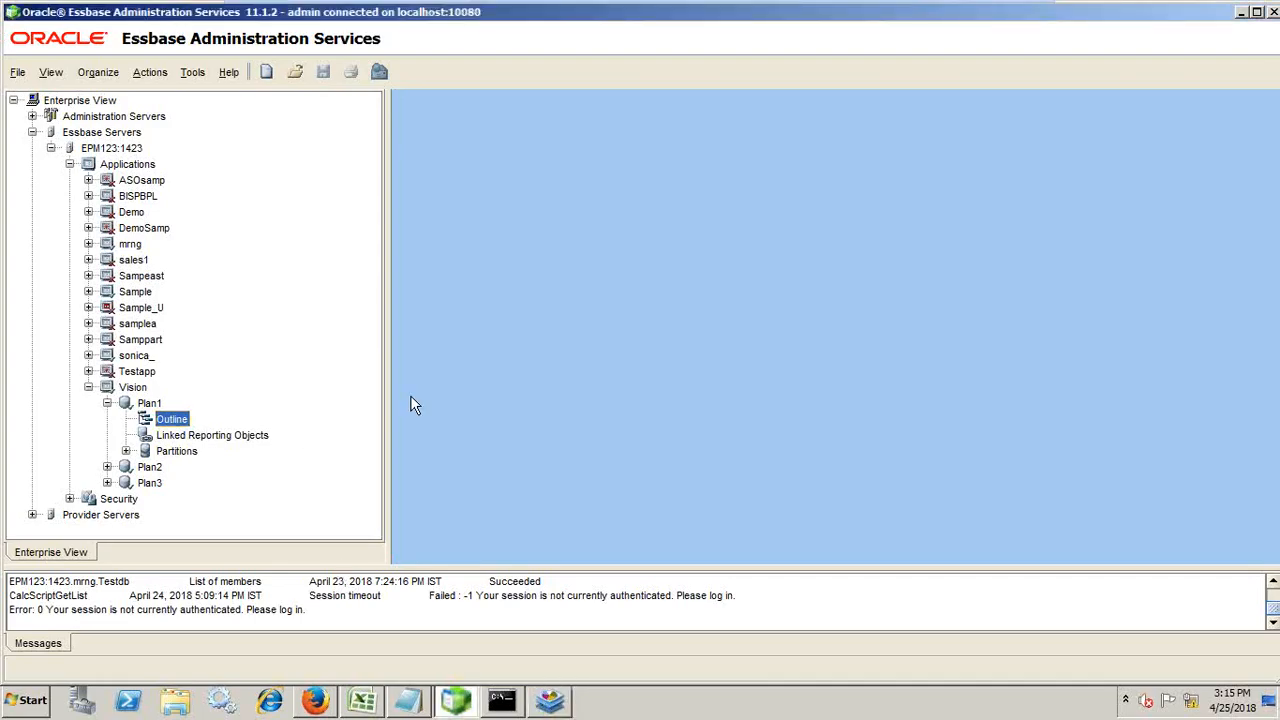
left_click(550, 712)
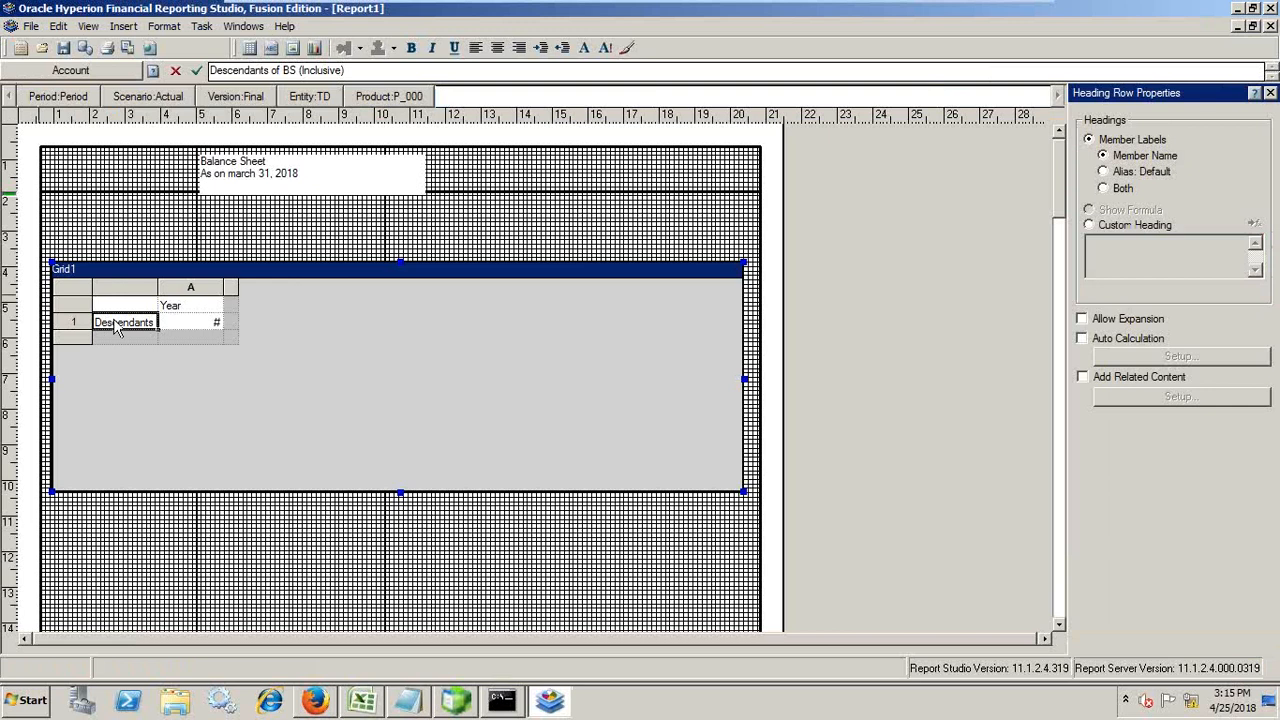
Remove the Year member from the selection of the grid's Year column.
left_click(197, 306)
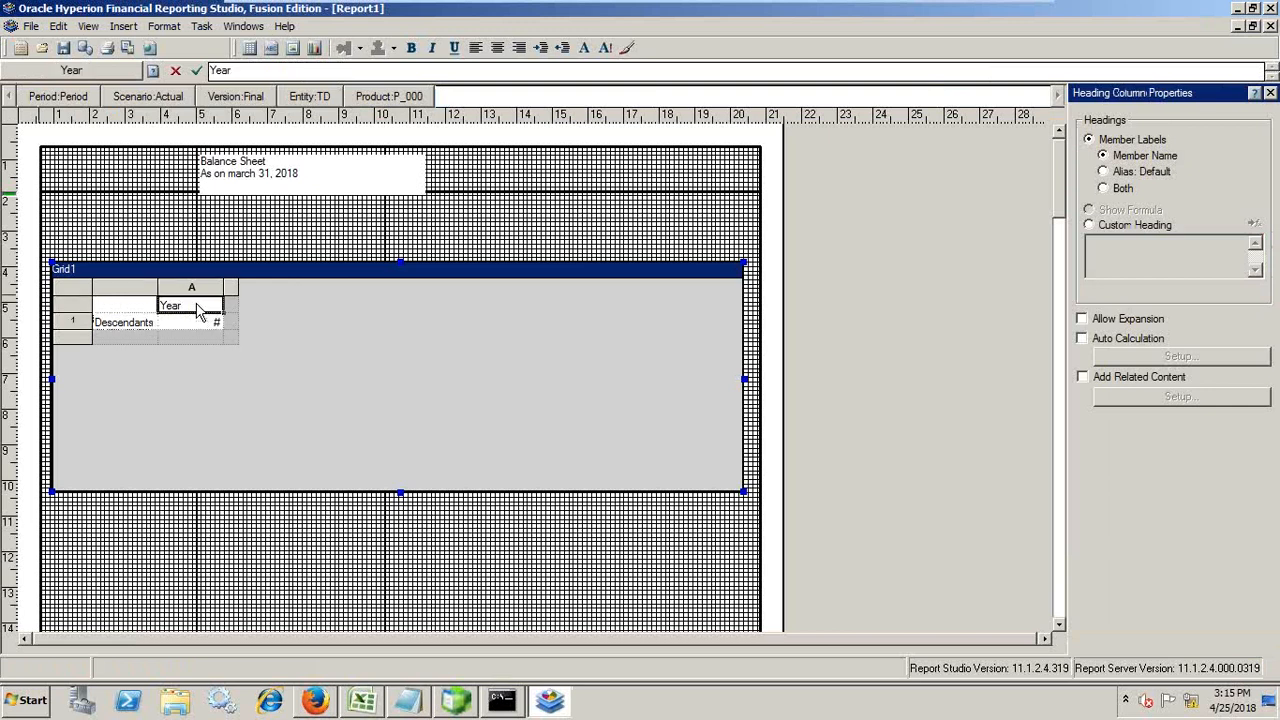
double_click(197, 308)
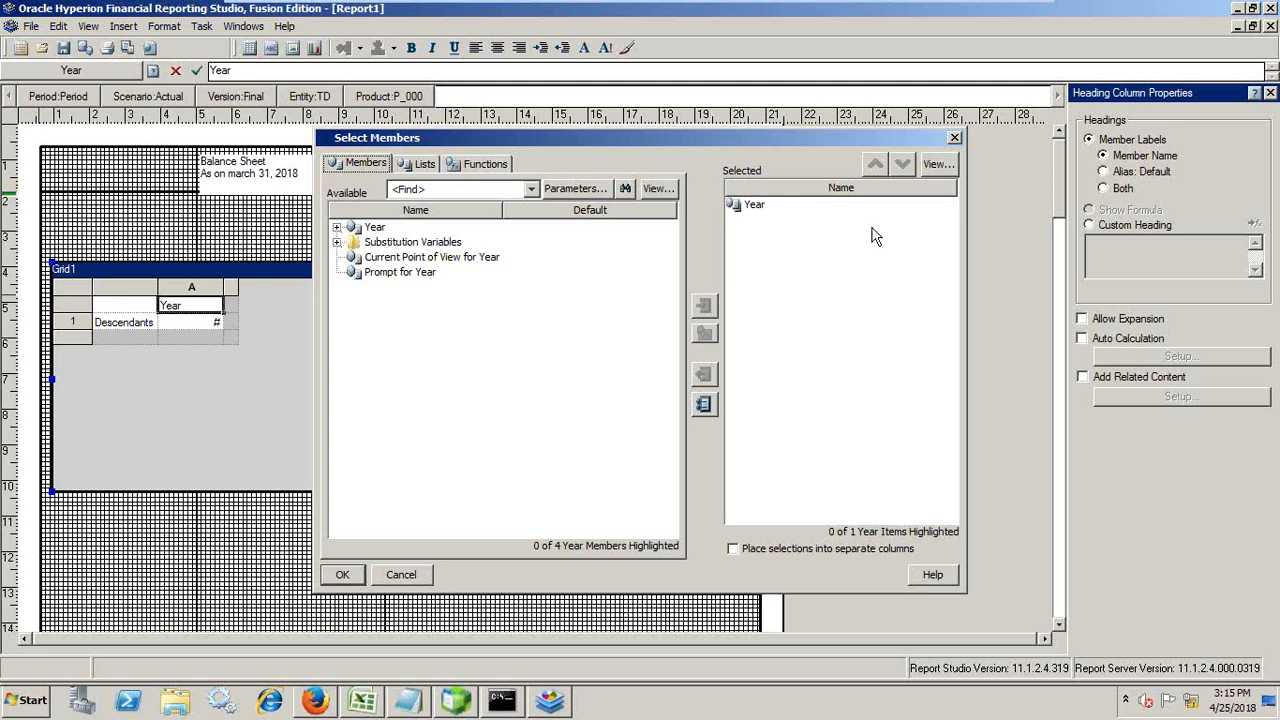
left_click(778, 205)
left_click(705, 374)
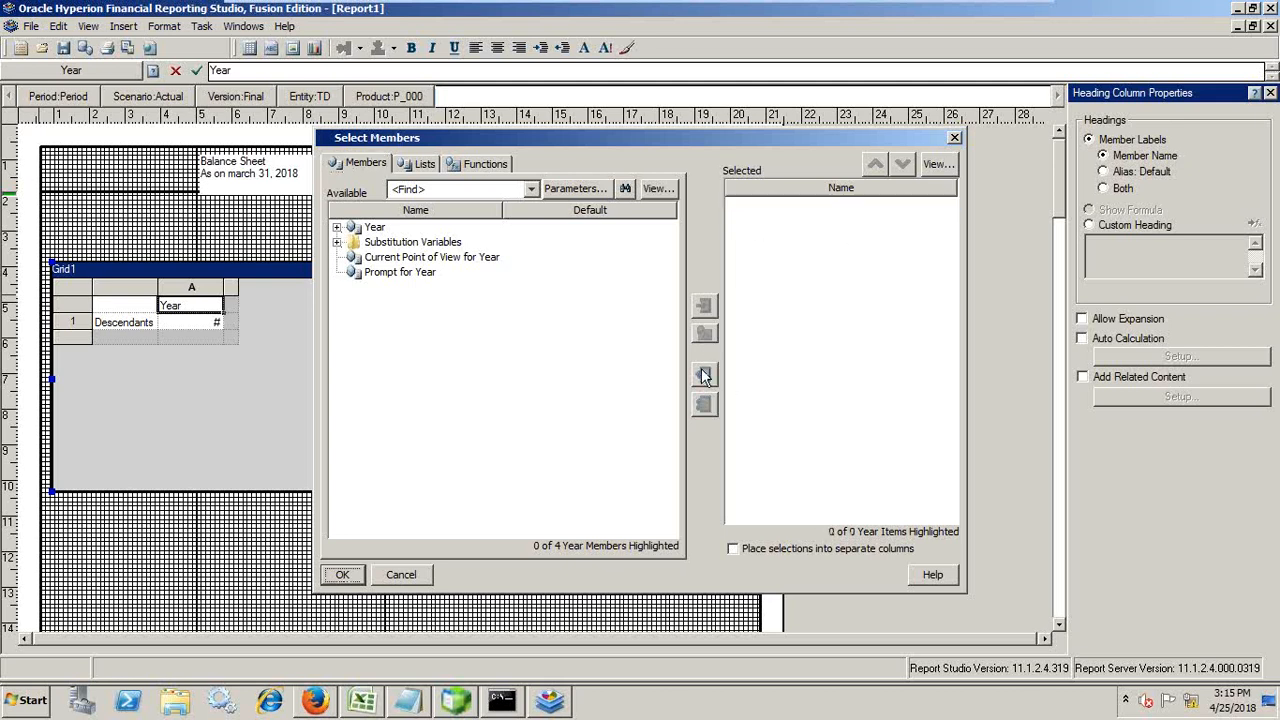
Add FY17 and FY16 to the column's member selection and place the selections into separate columns.
left_click(337, 227)
left_click(390, 350)
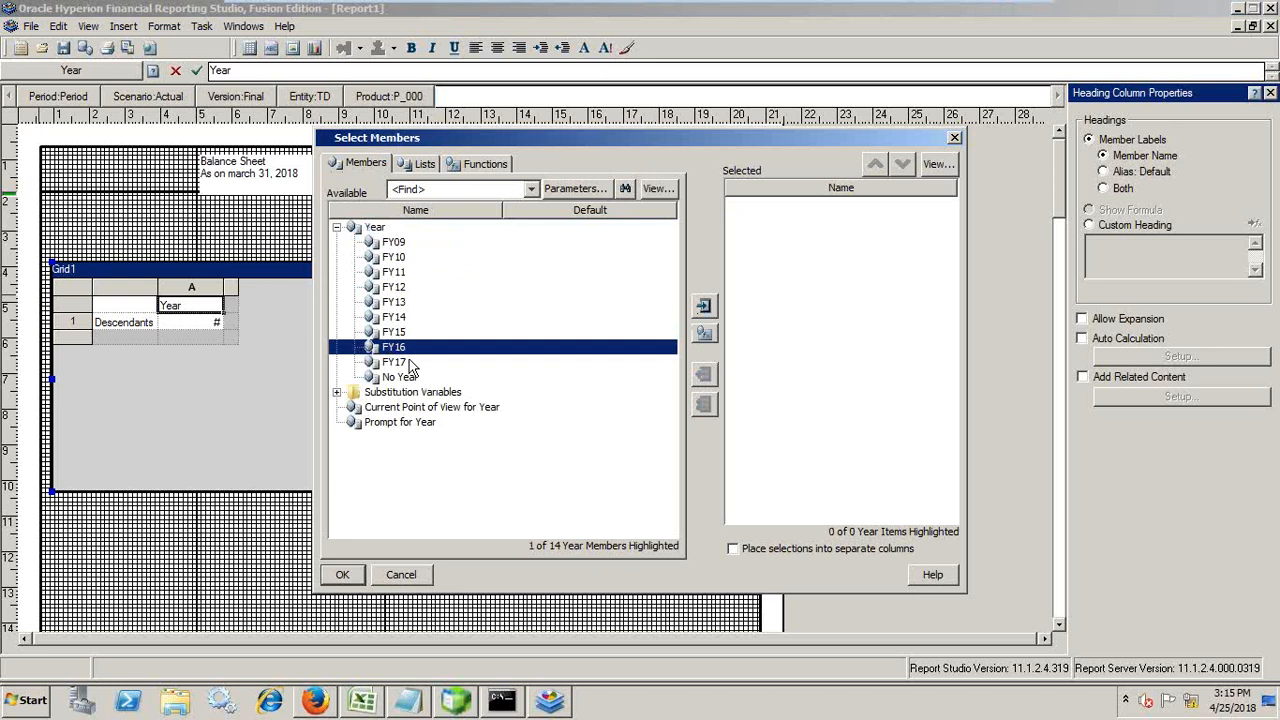
left_click(395, 362)
left_click(704, 305)
left_click(706, 308)
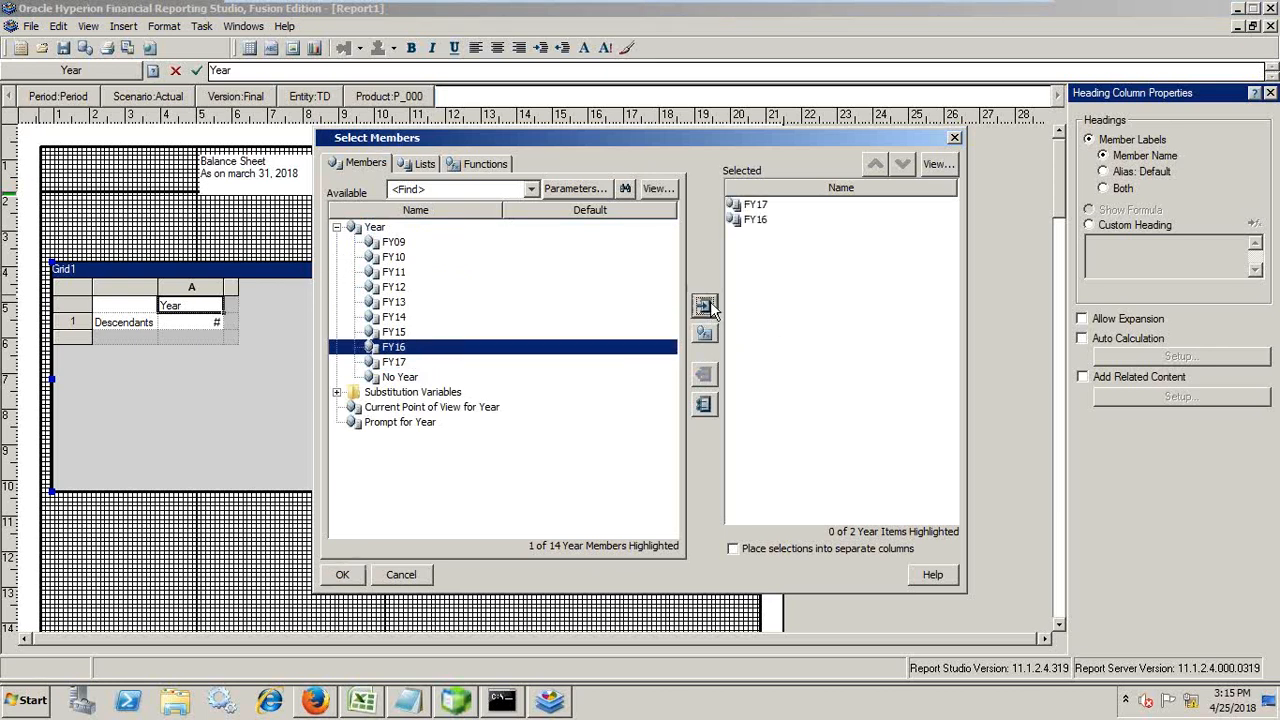
left_click(737, 549)
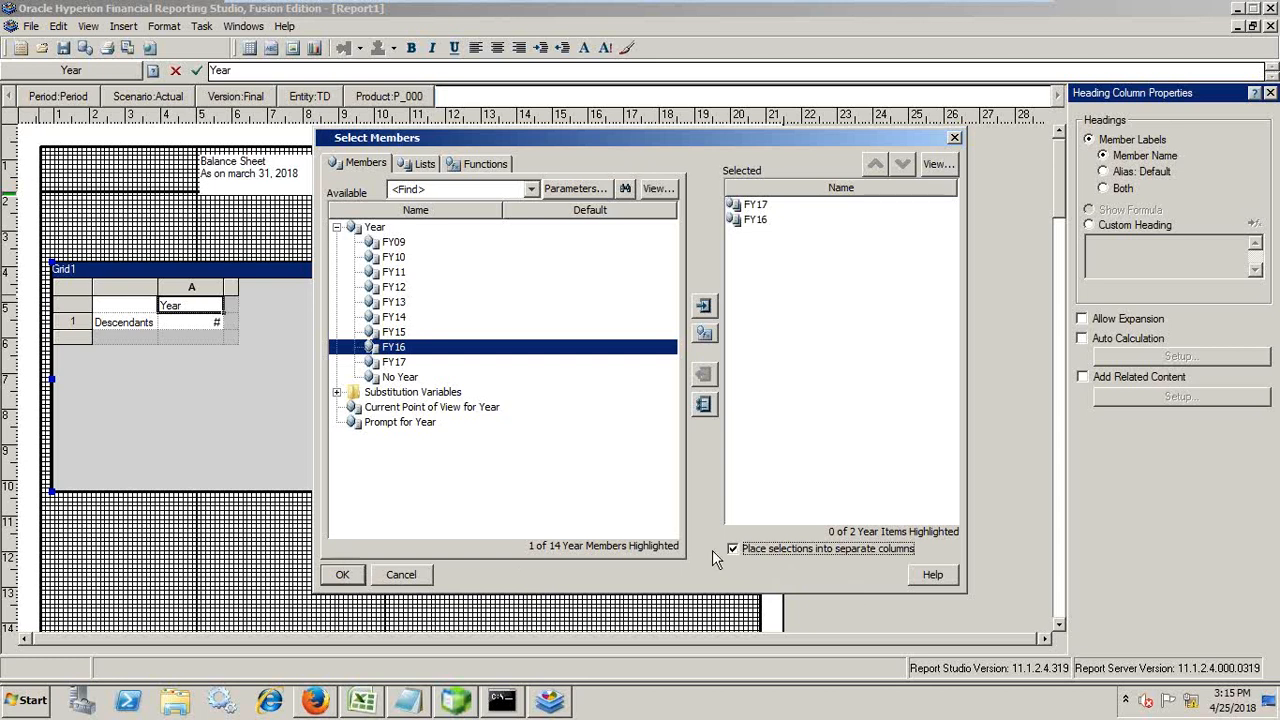
left_click(340, 572)
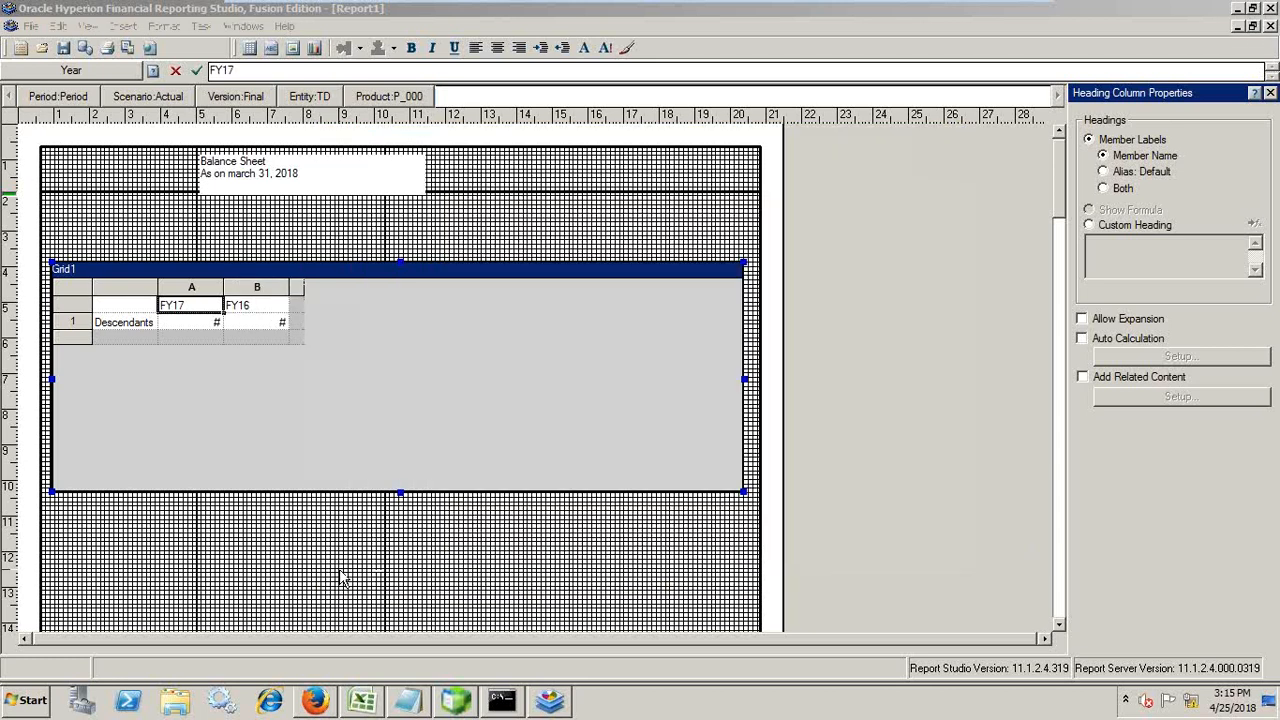
Make the grid's year heading row bold and shade it dark grey.
left_click(88, 306)
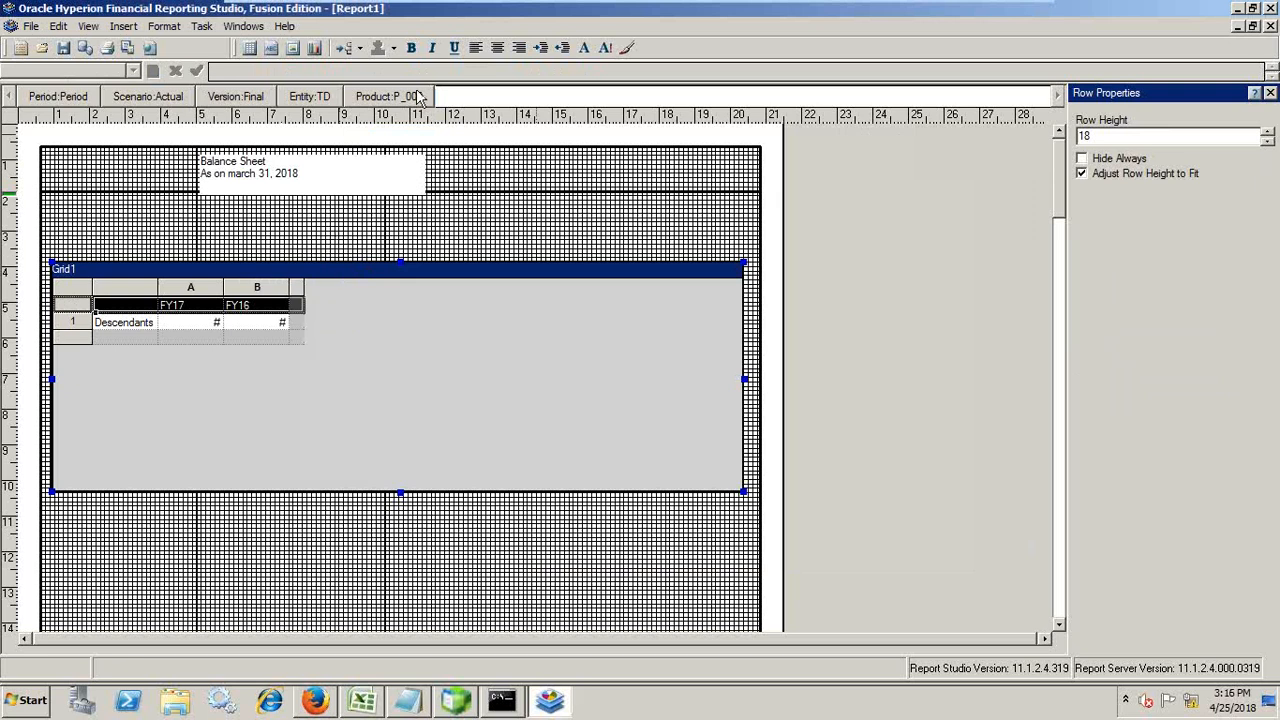
left_click(411, 48)
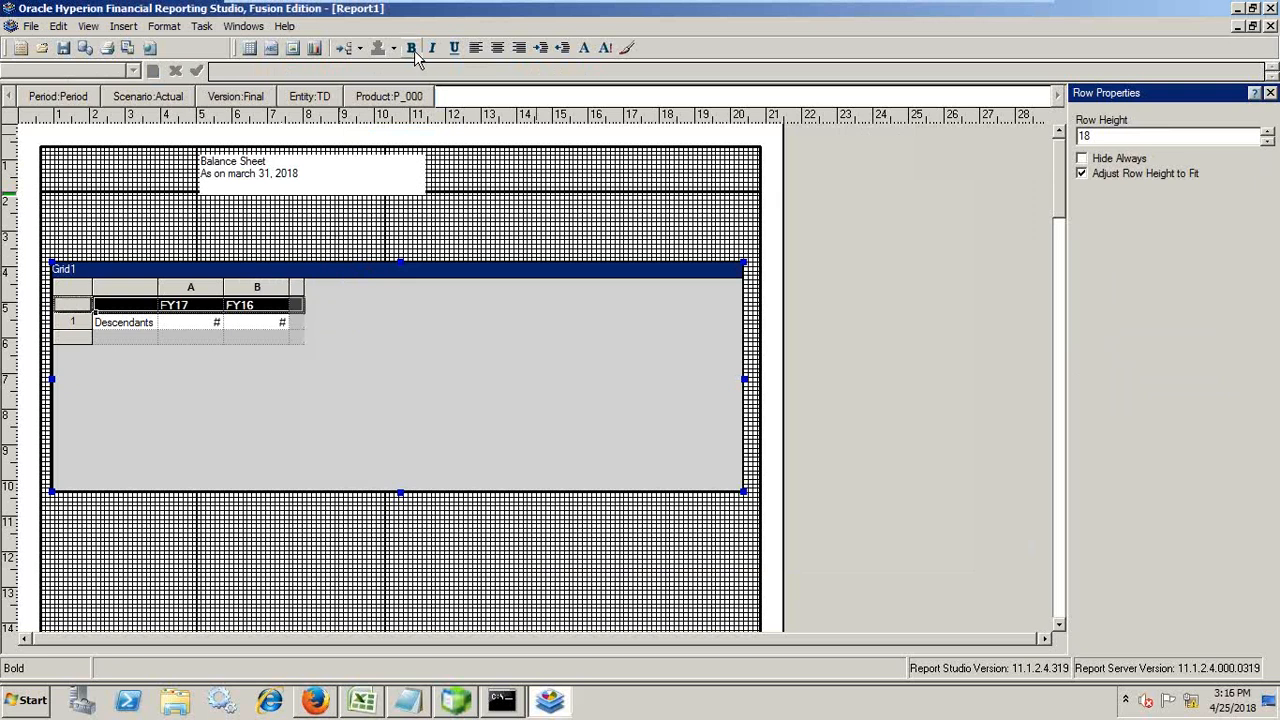
left_click(585, 48)
left_click(597, 262)
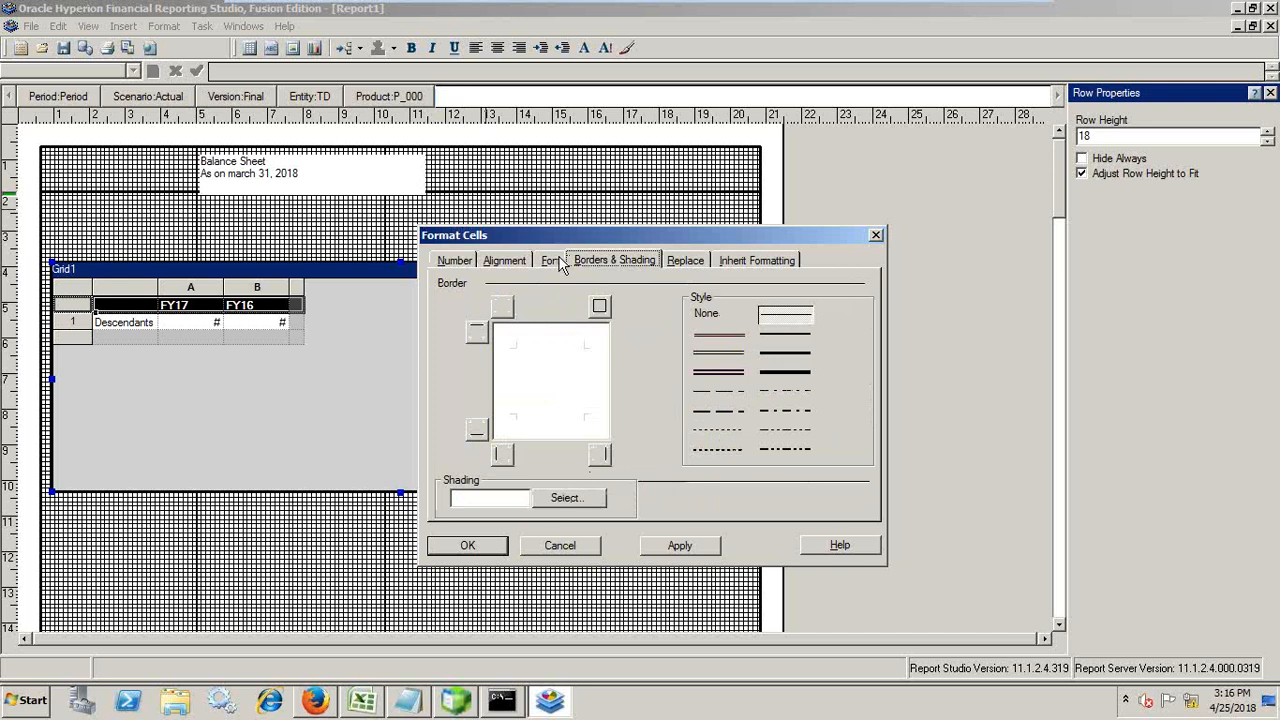
left_click(568, 498)
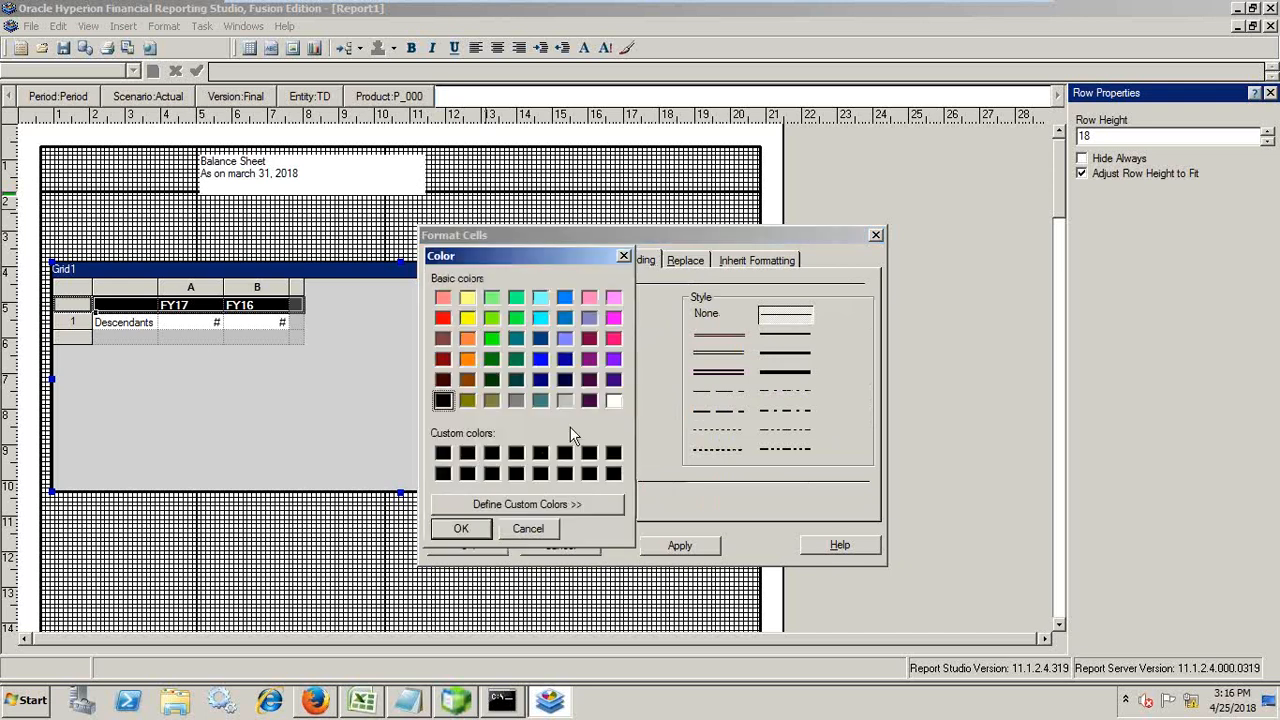
left_click(516, 400)
left_click(463, 528)
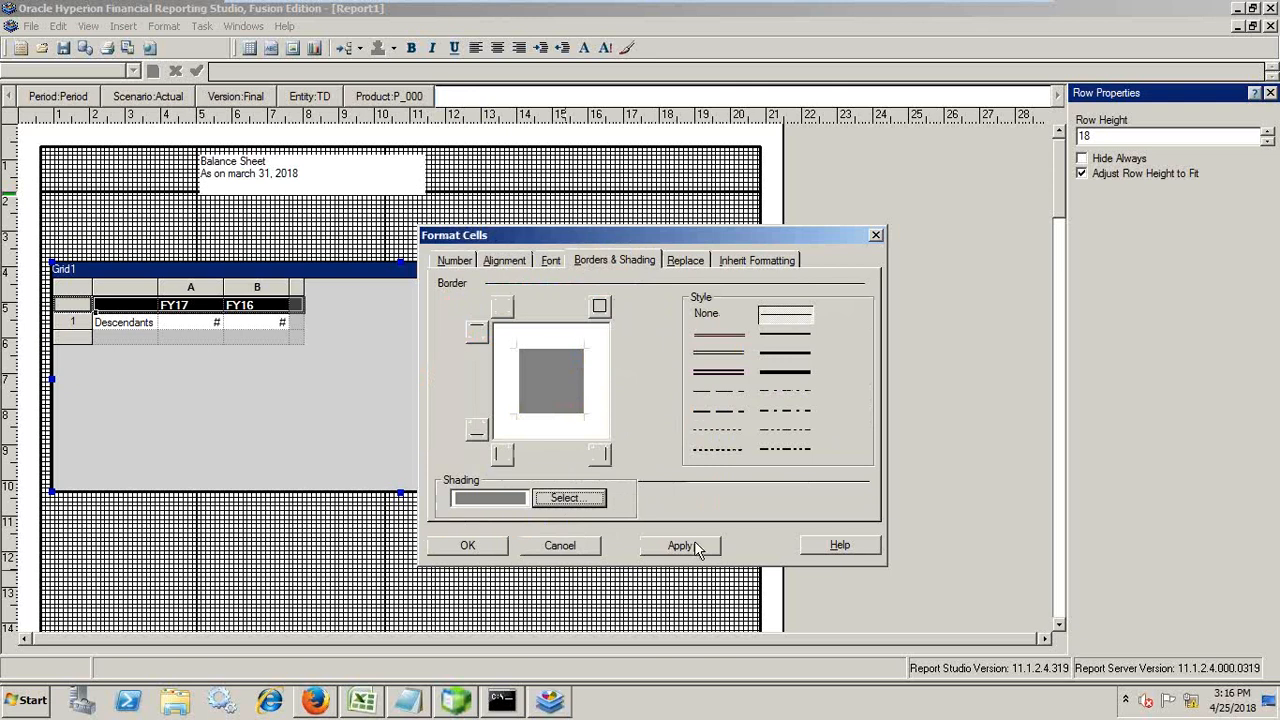
left_click(662, 546)
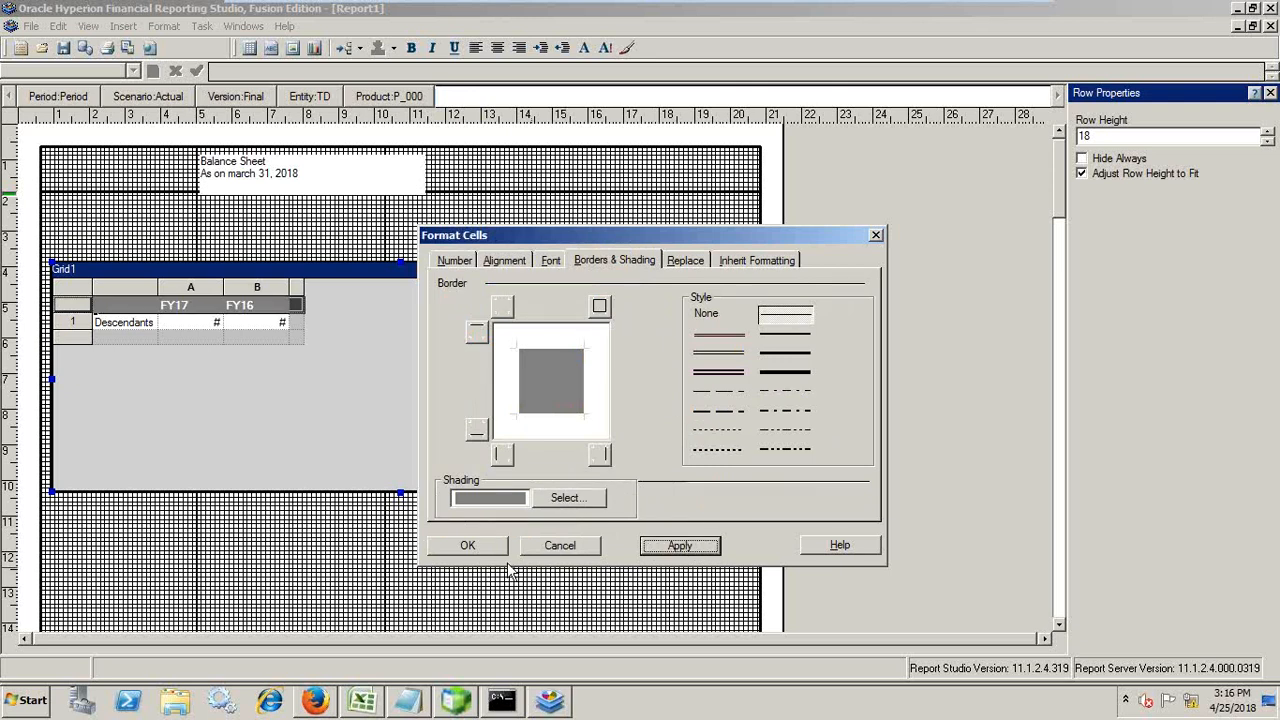
left_click(476, 546)
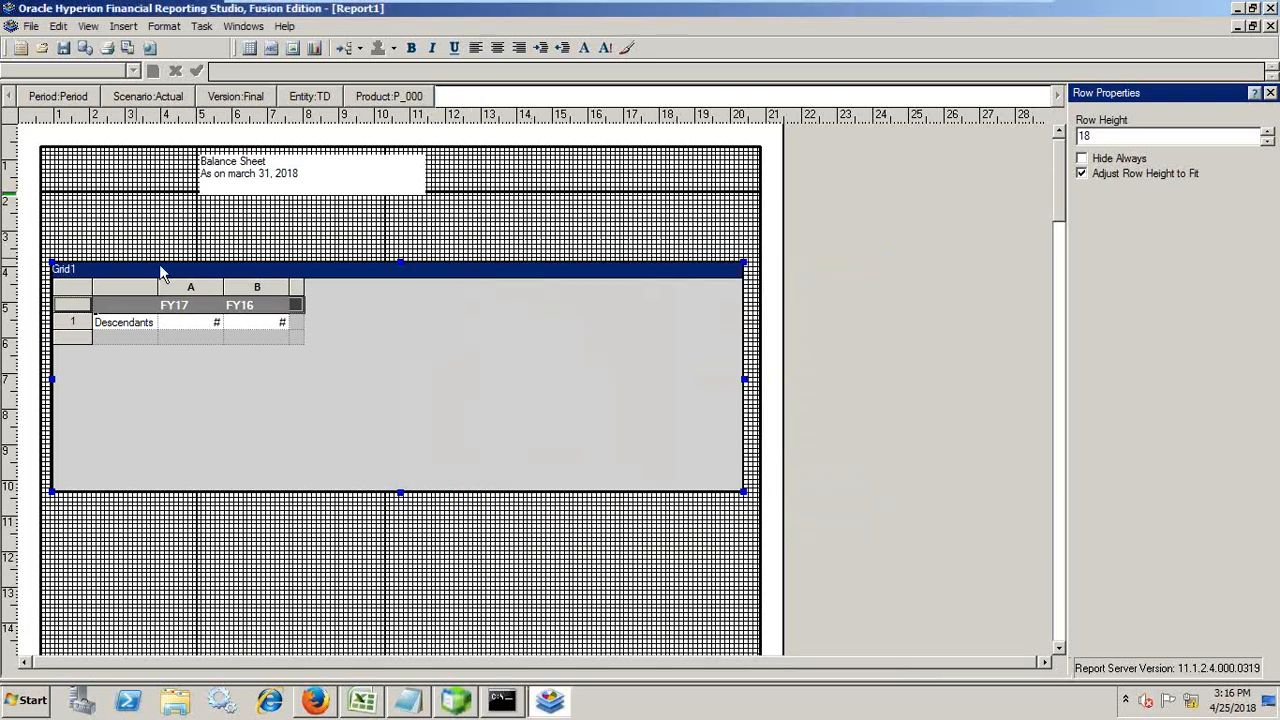
Create a conditional format for row 1 with the condition that the Account level is >= 1.
left_click(72, 320)
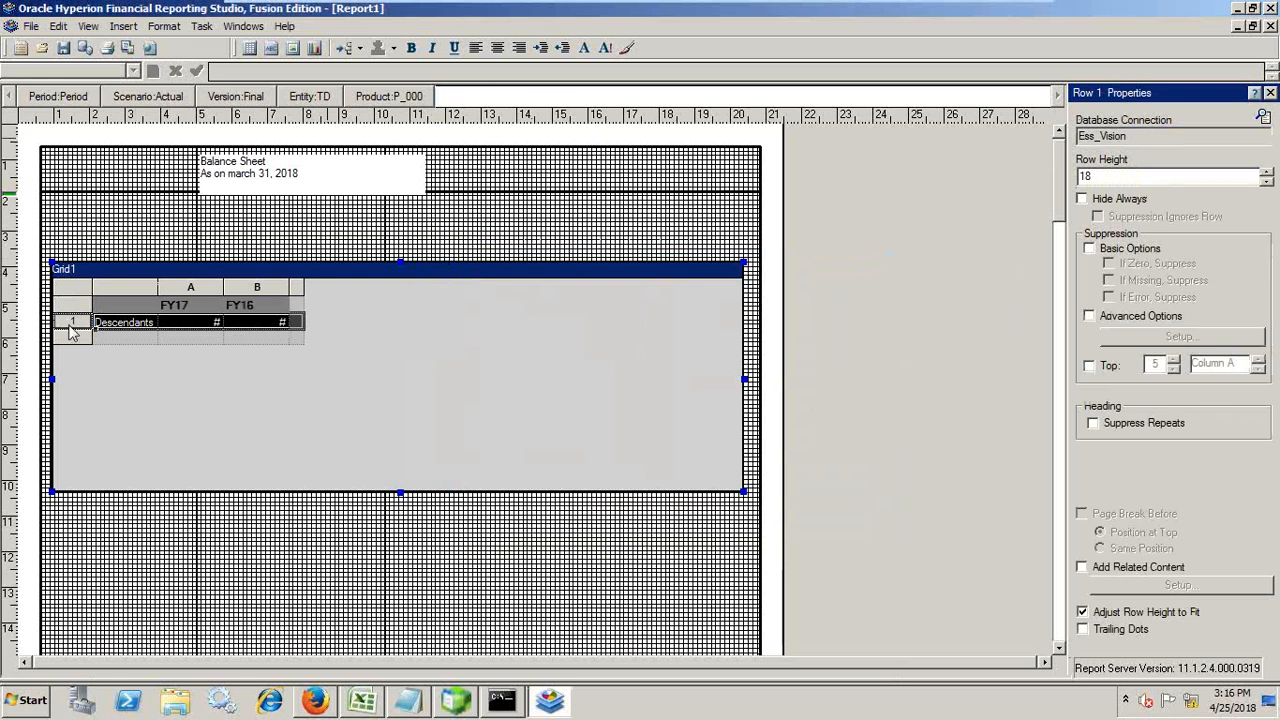
left_click(605, 47)
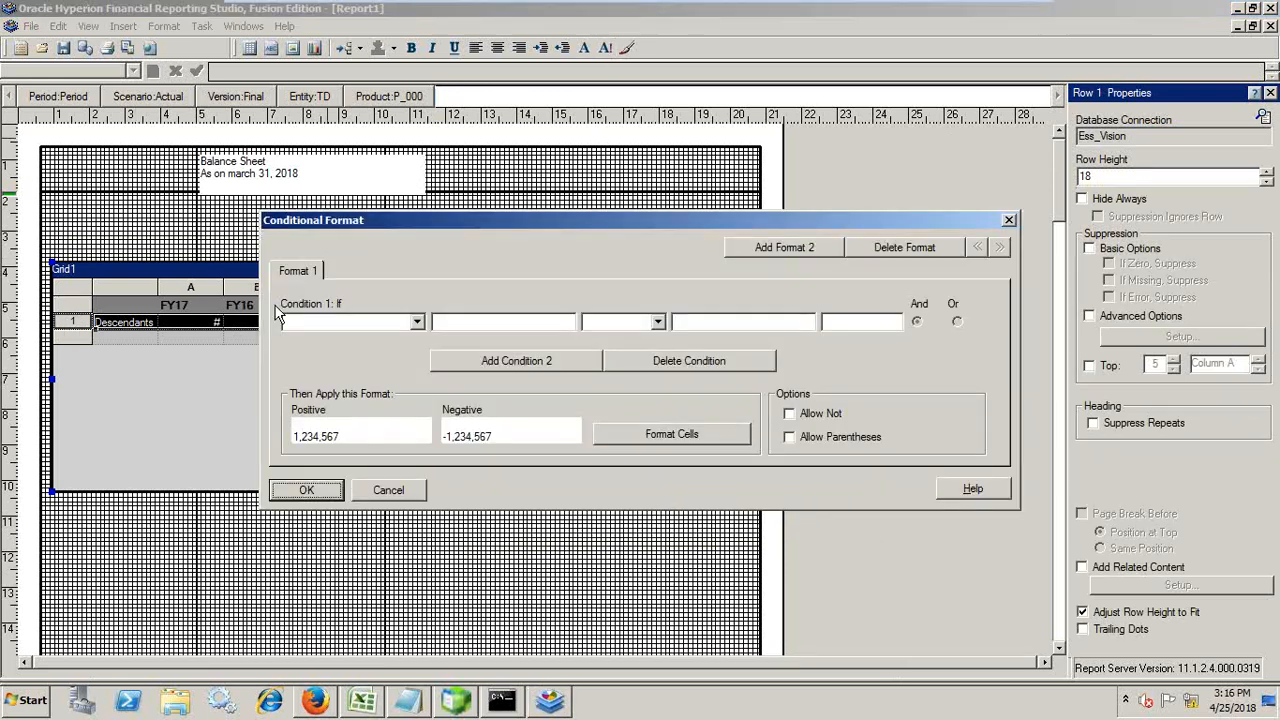
left_click(417, 322)
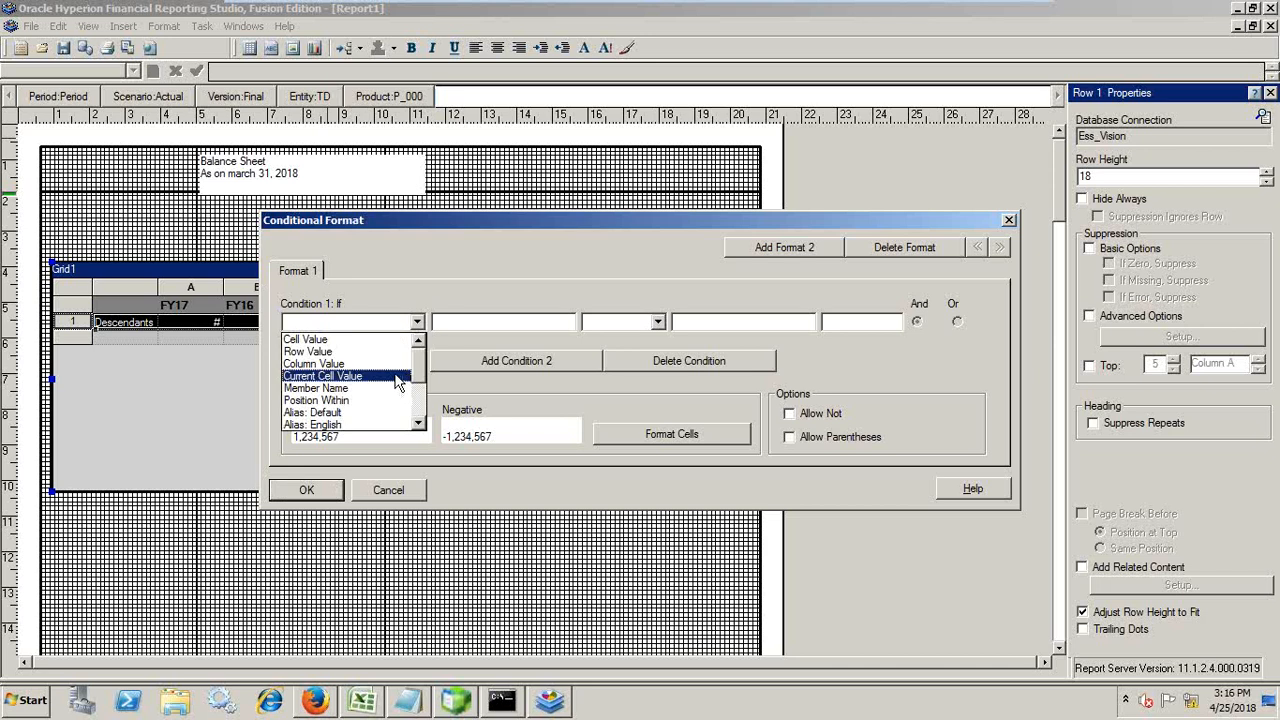
scroll(400, 380, "down", 2)
left_click(325, 396)
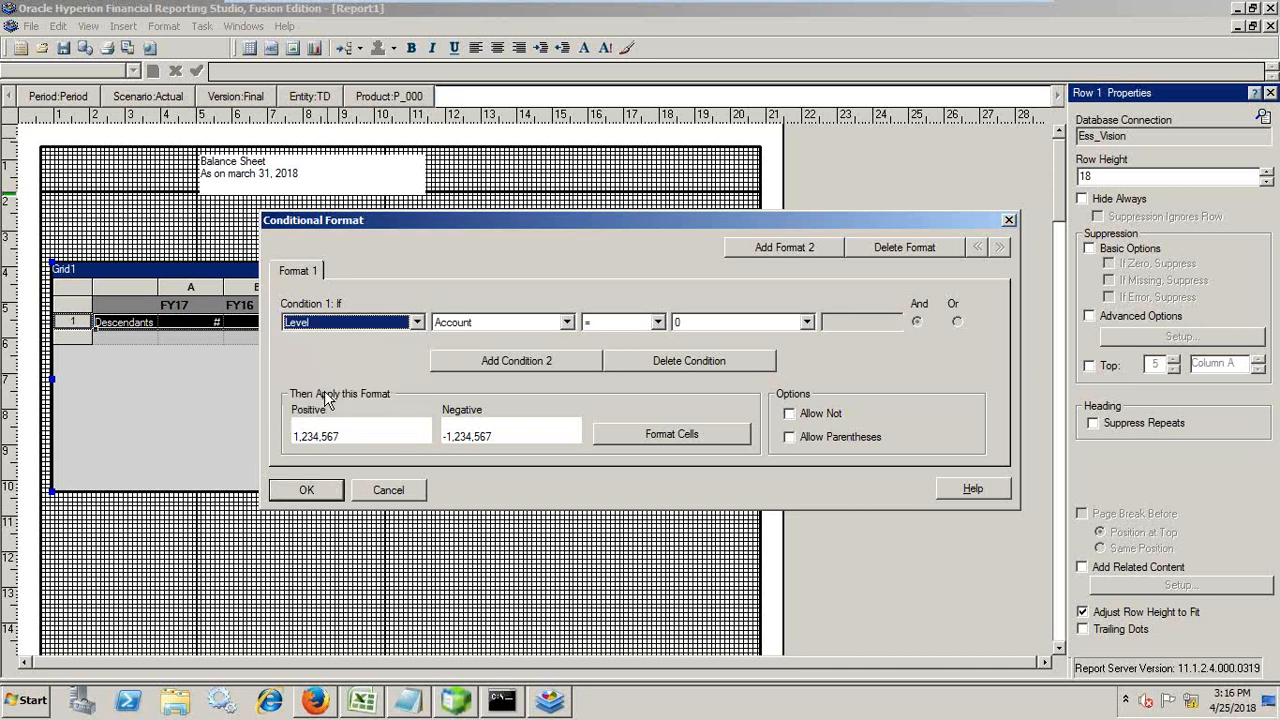
left_click(567, 322)
left_click(567, 322)
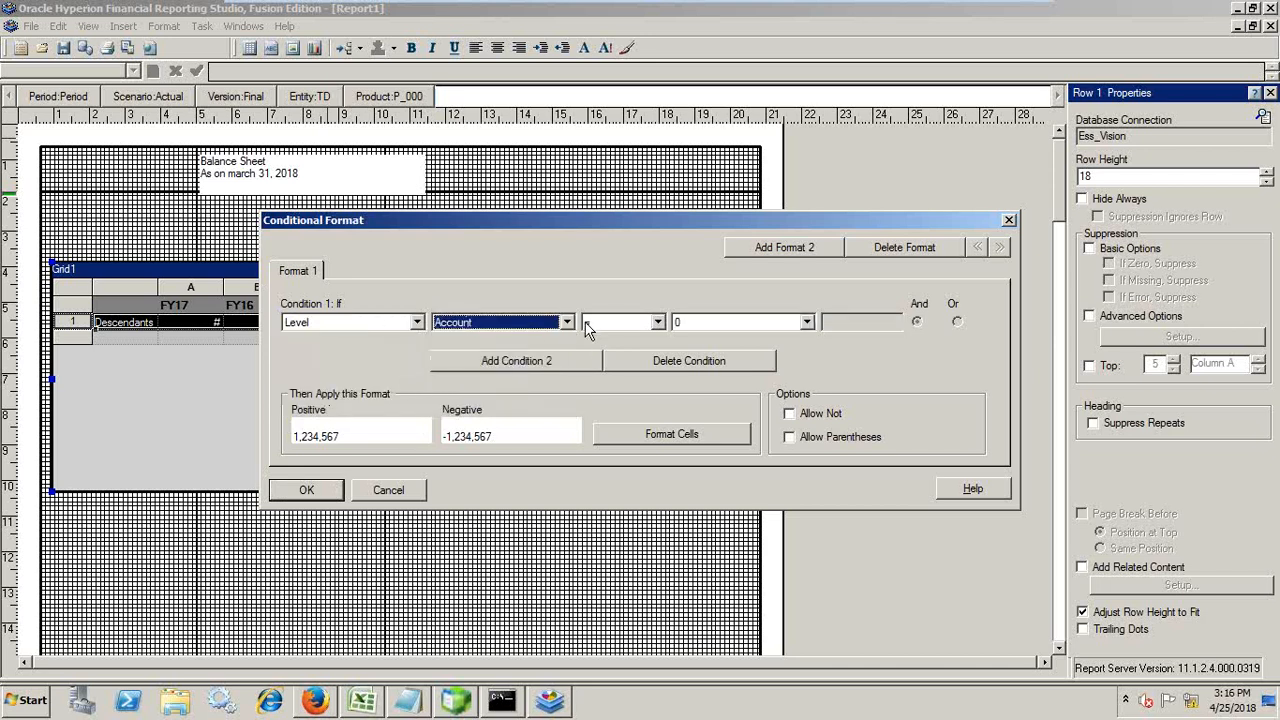
left_click(657, 322)
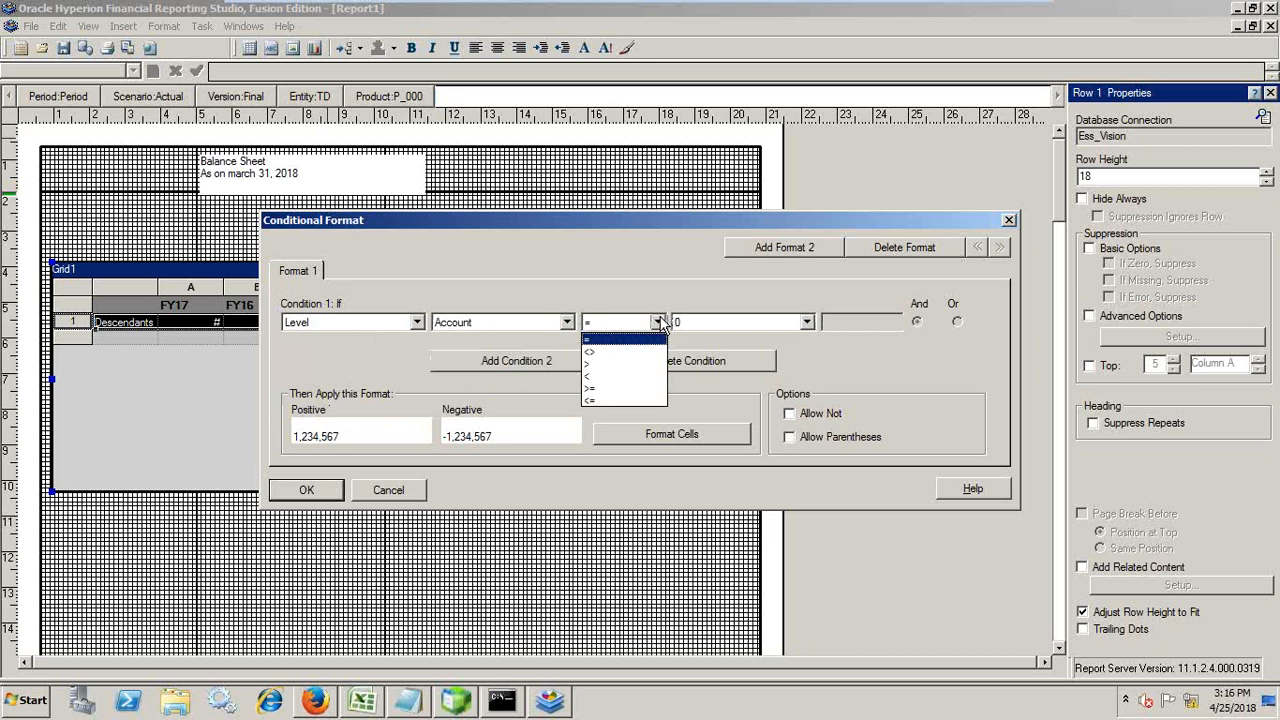
left_click(650, 386)
left_click(806, 322)
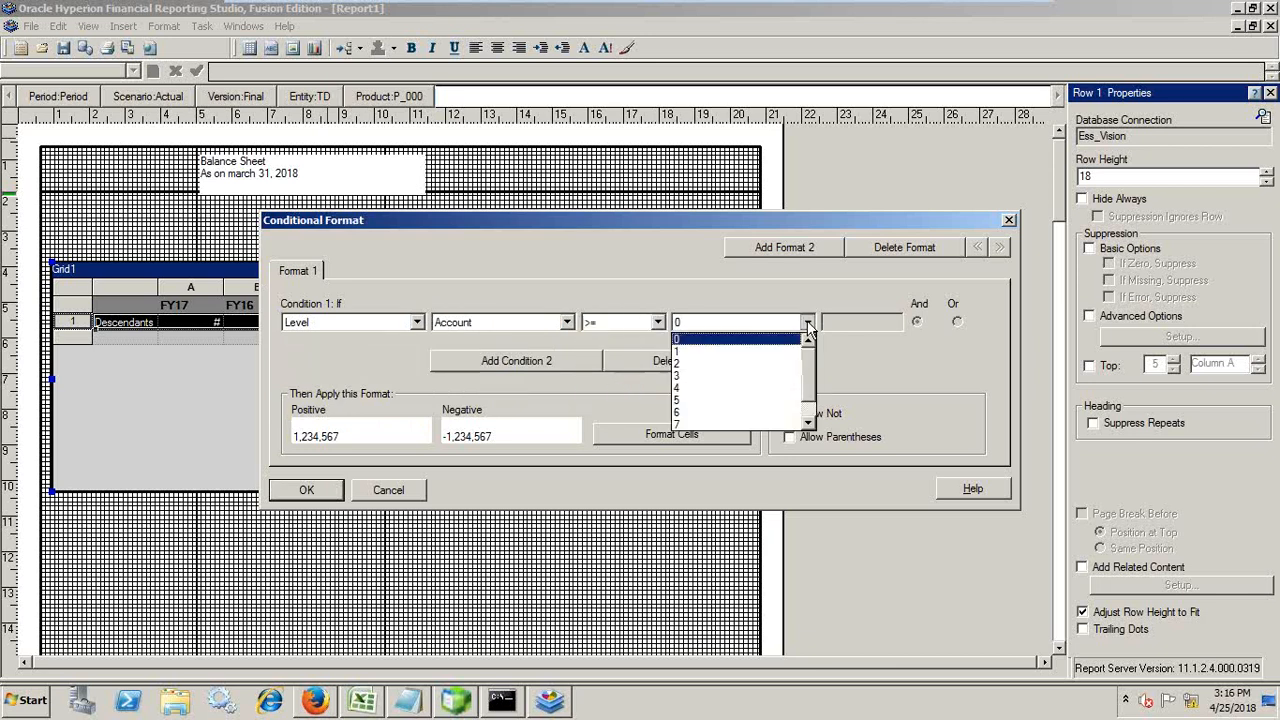
left_click(710, 351)
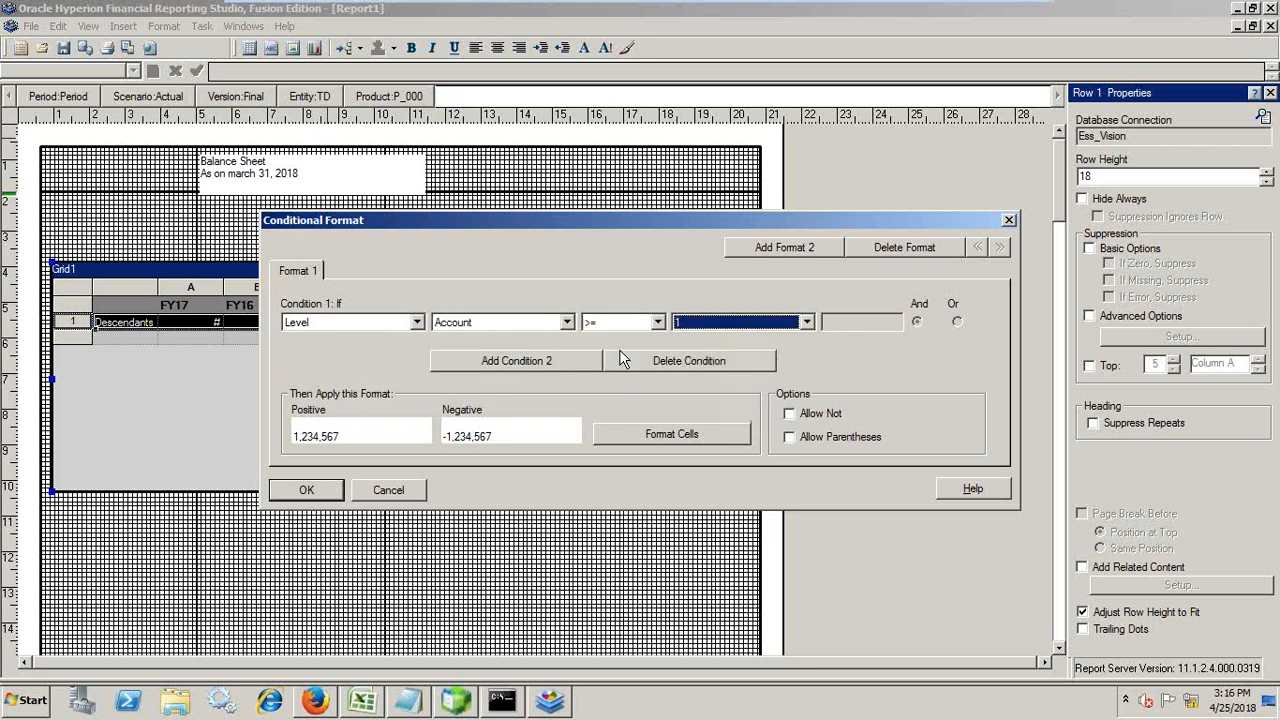
Set the font style of the conditional format's cells to Bold.
left_click(695, 437)
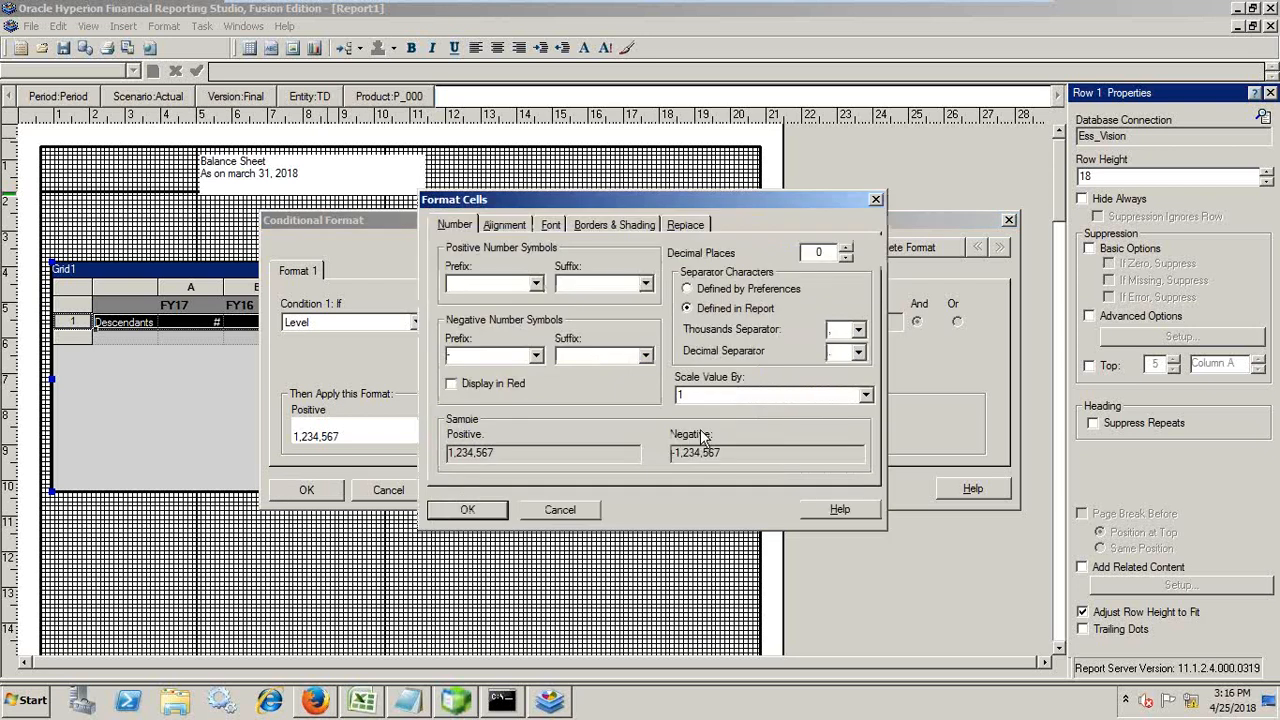
left_click(550, 225)
left_click(702, 299)
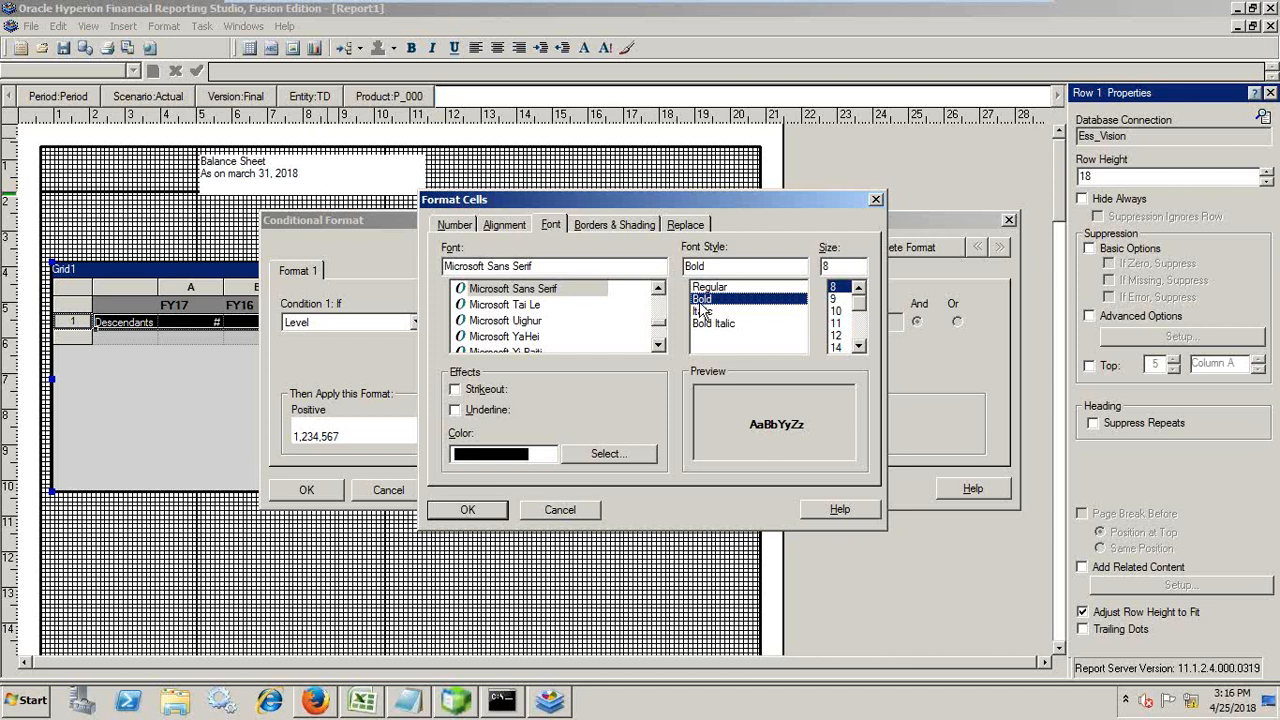
Set the conditional format's negative number prefix to an opening parenthesis.
left_click(454, 226)
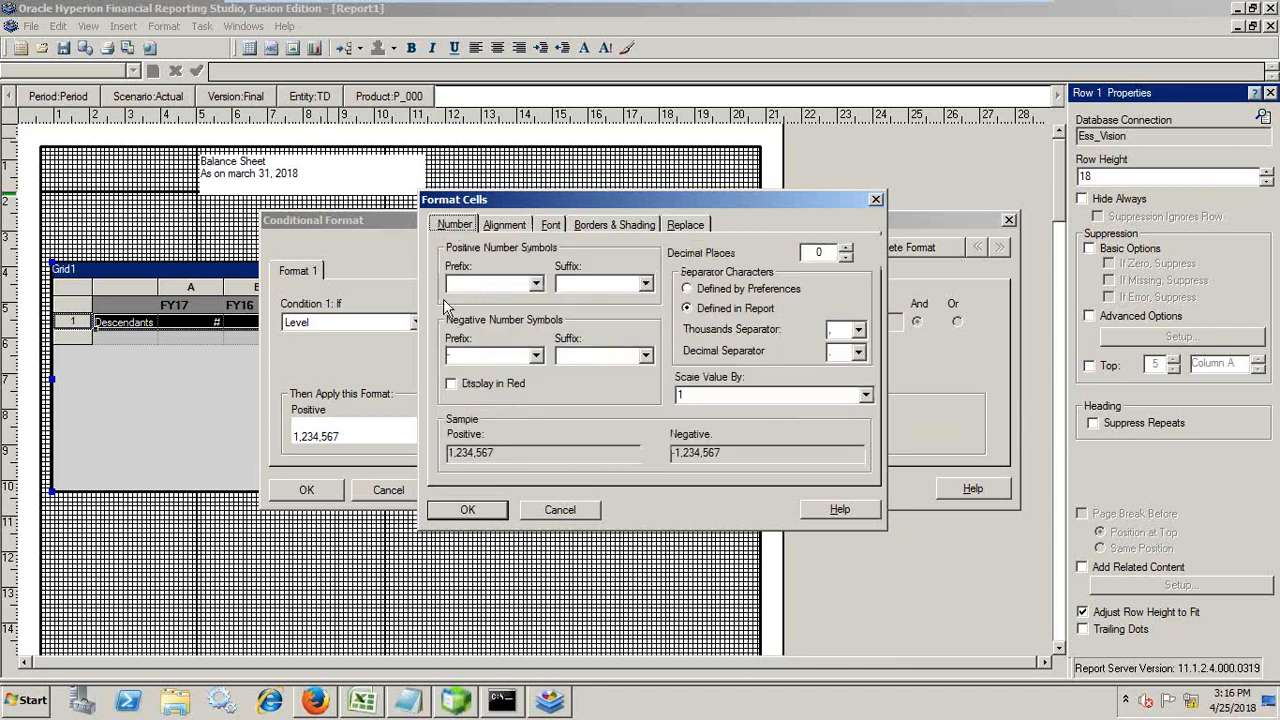
left_click(536, 356)
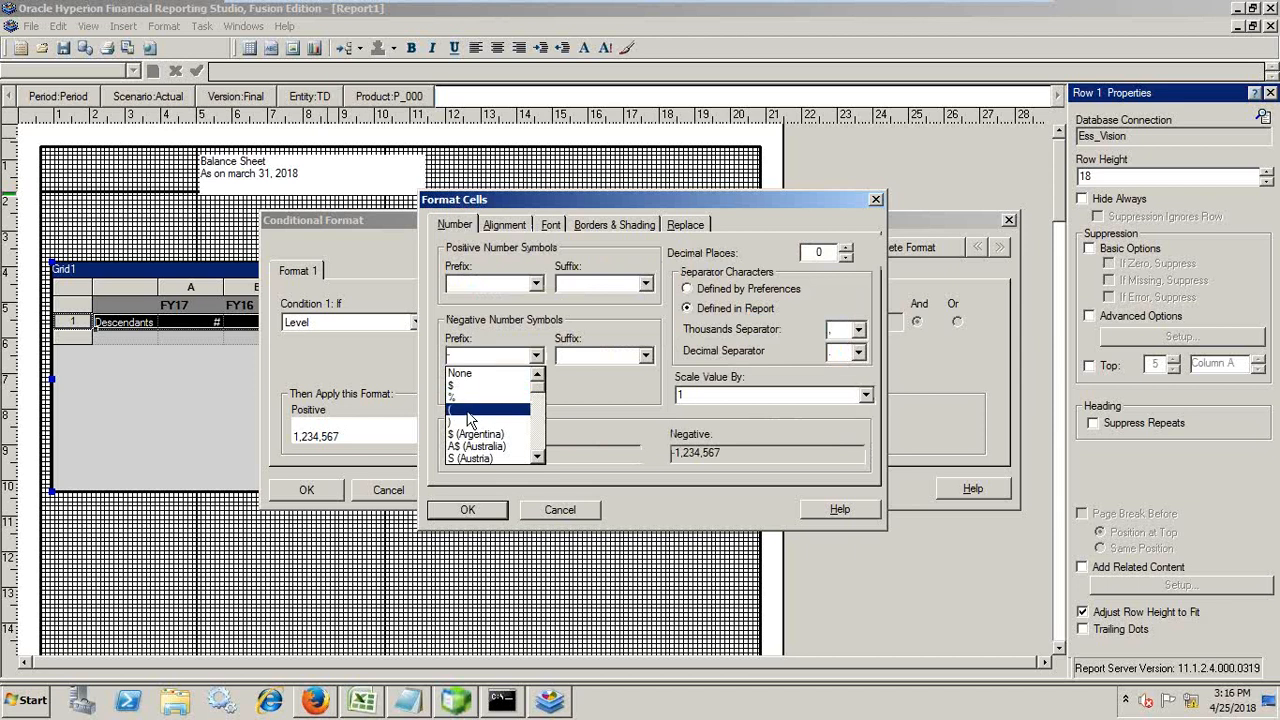
left_click(472, 412)
left_click(646, 357)
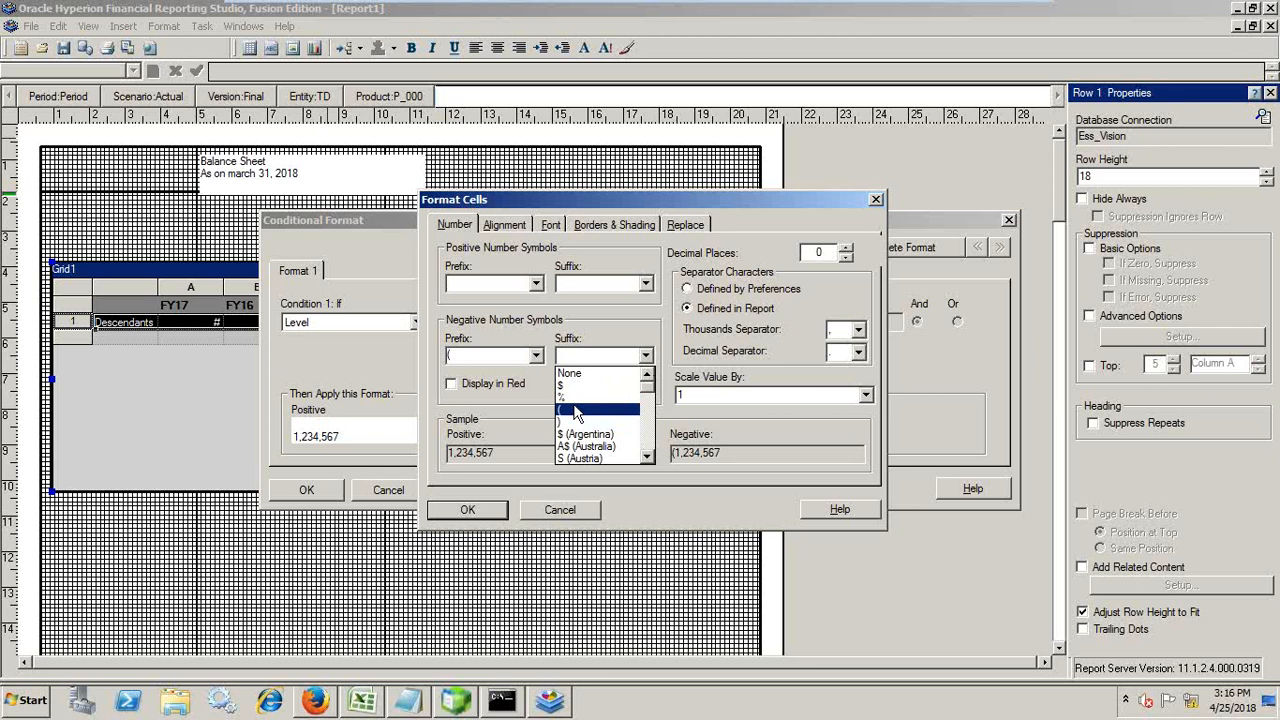
Set the conditional format's negative number prefix to None.
left_click(536, 356)
left_click(536, 356)
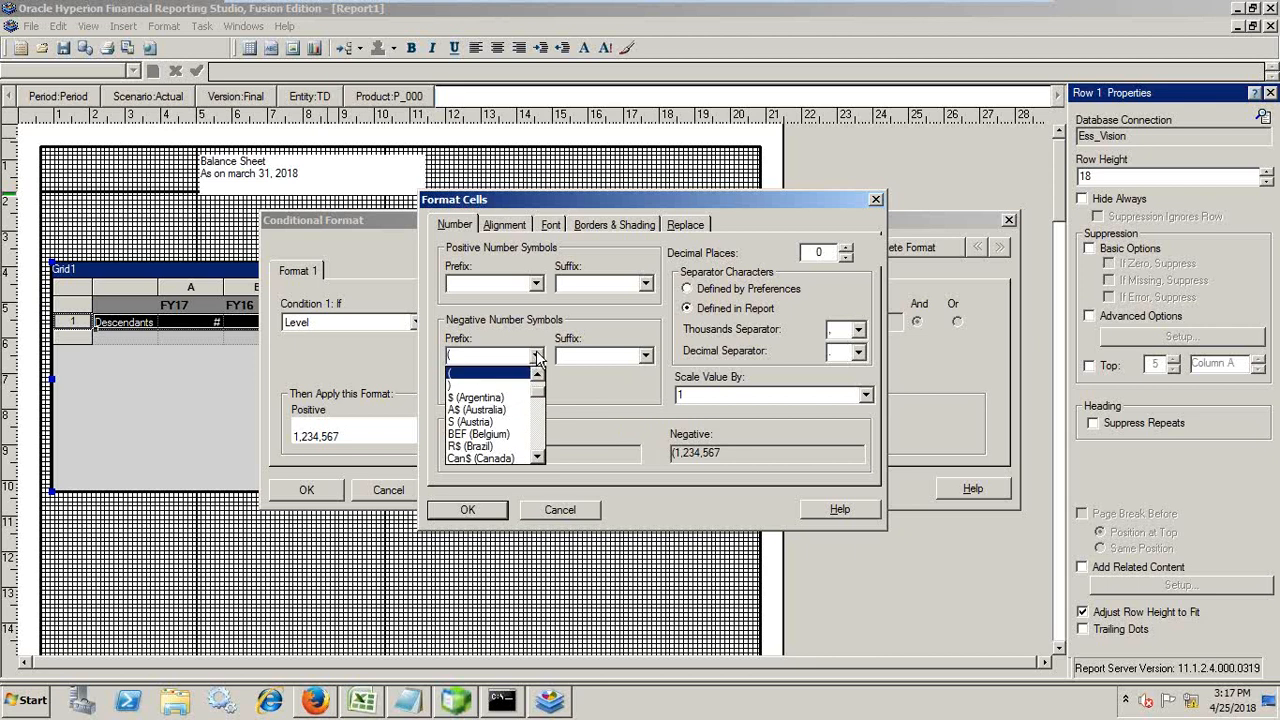
left_click(537, 357)
left_click(537, 357)
scroll(511, 381, "up", 1)
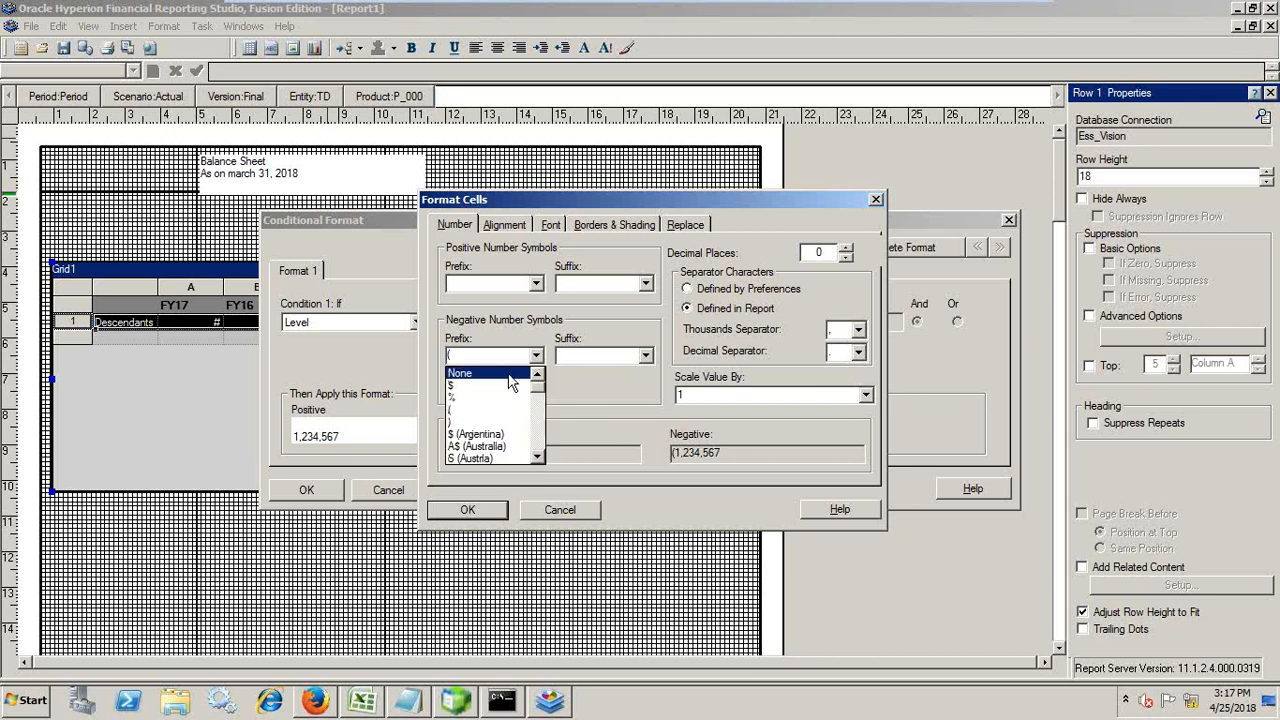
left_click(505, 374)
Add a top border and light grey shading to the conditional format's cells, and apply the conditional format to row 1.
left_click(615, 225)
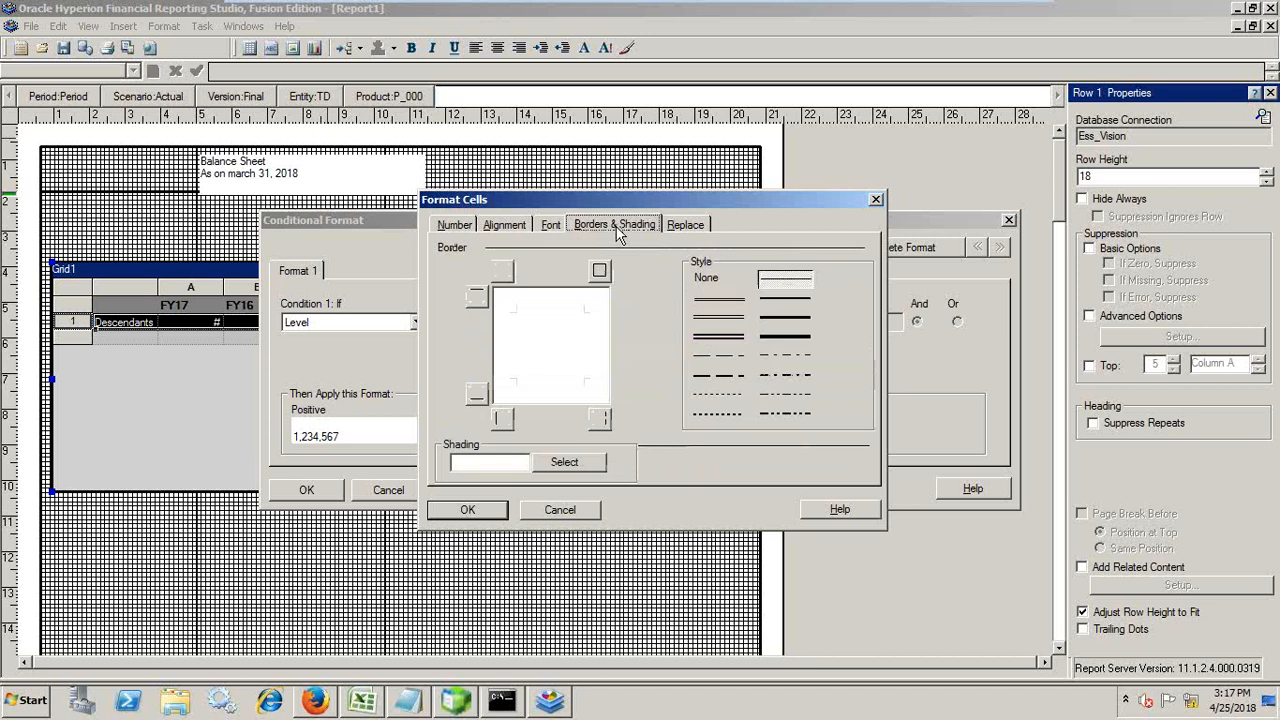
left_click(476, 296)
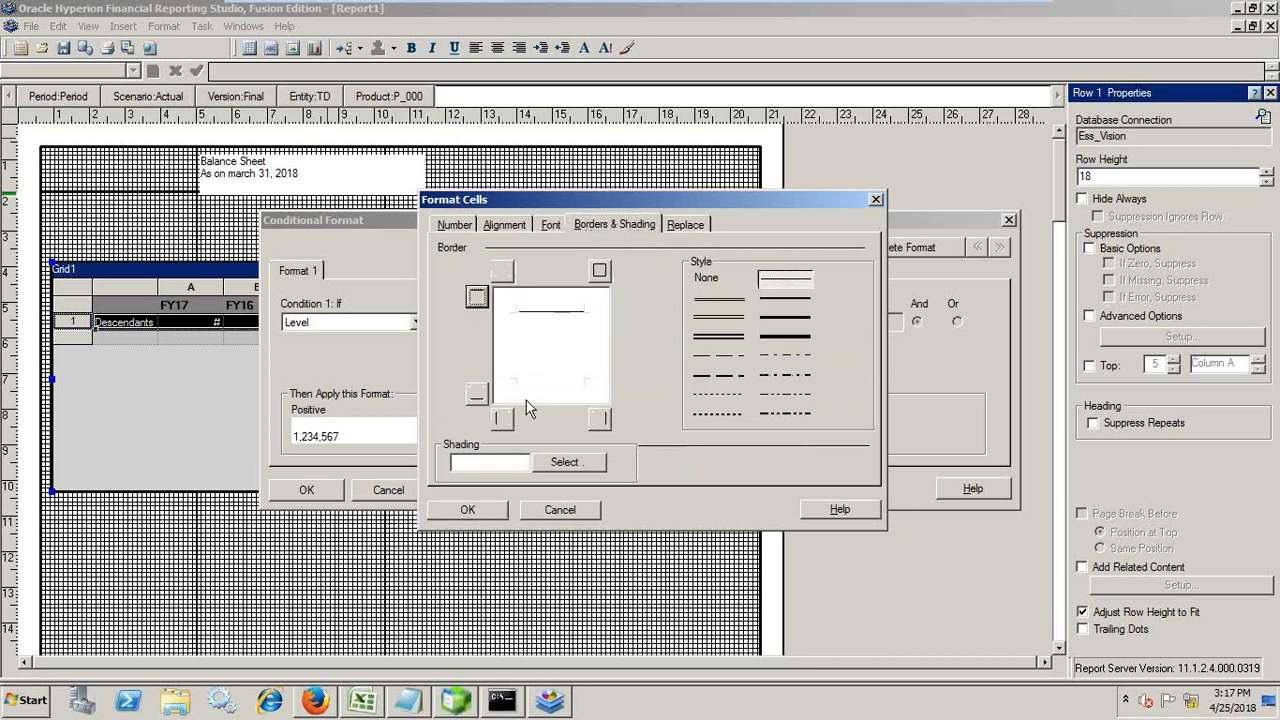
left_click(565, 462)
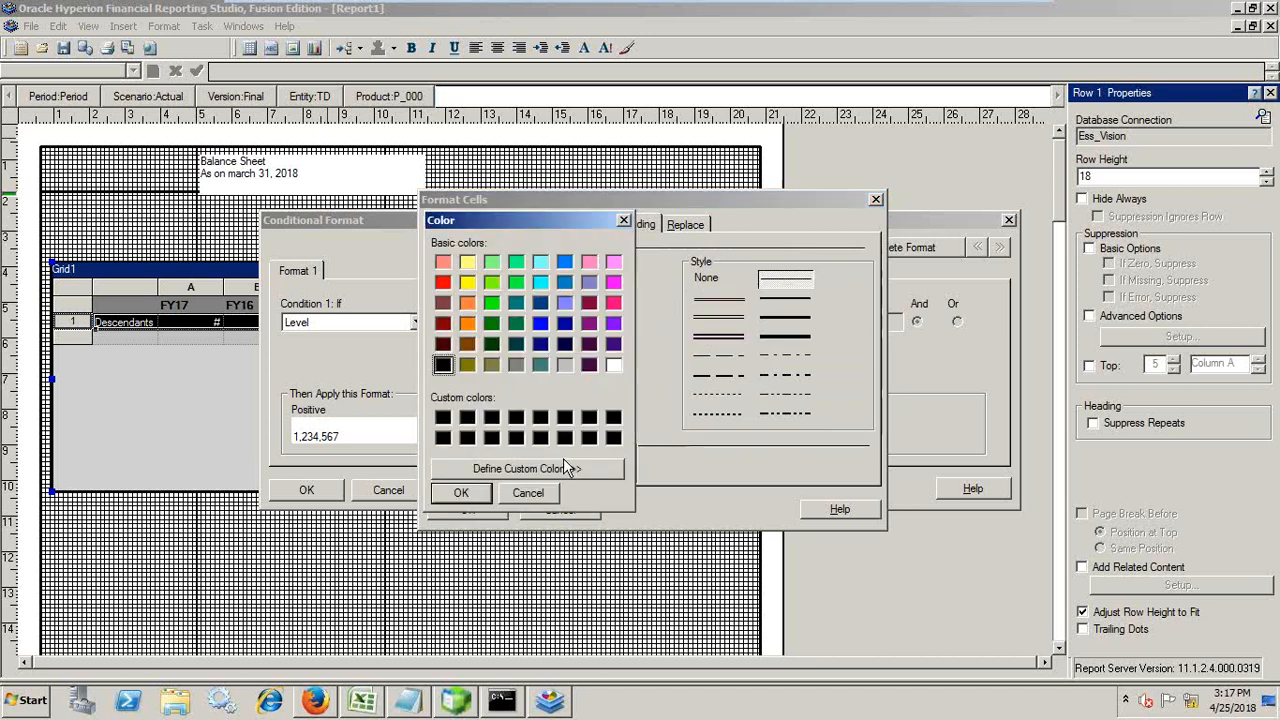
left_click(565, 364)
left_click(469, 494)
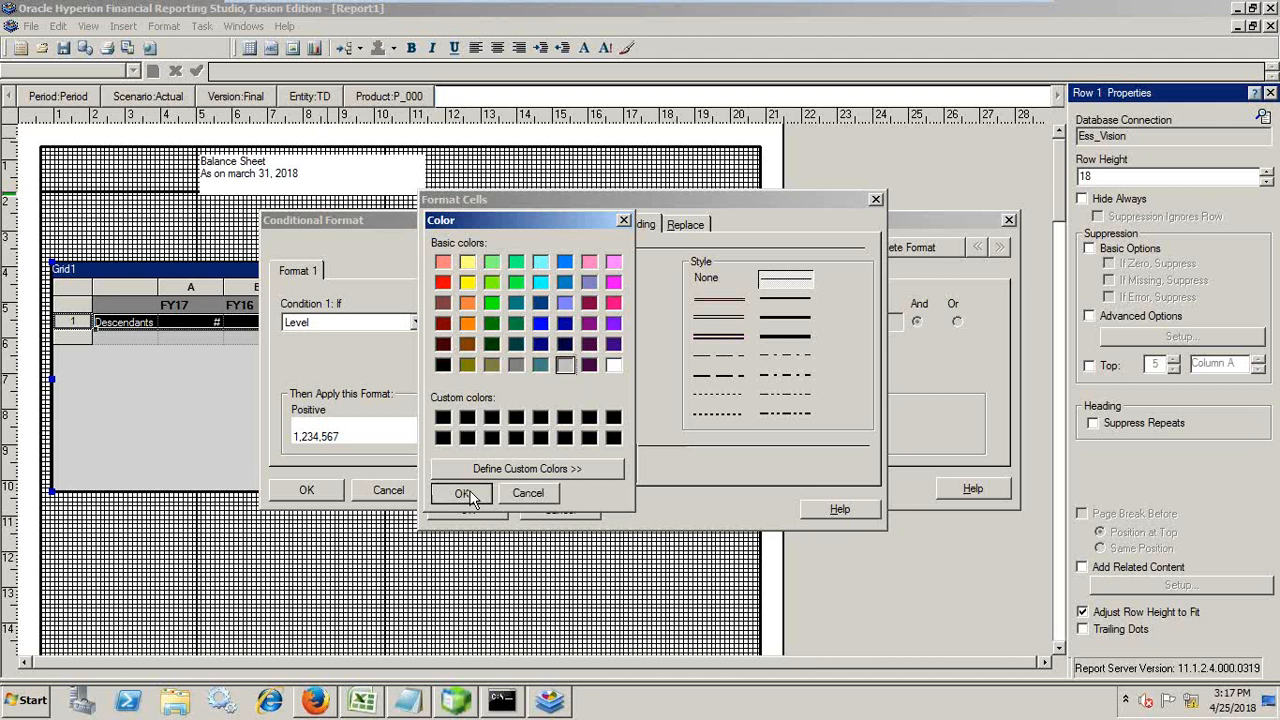
left_click(476, 512)
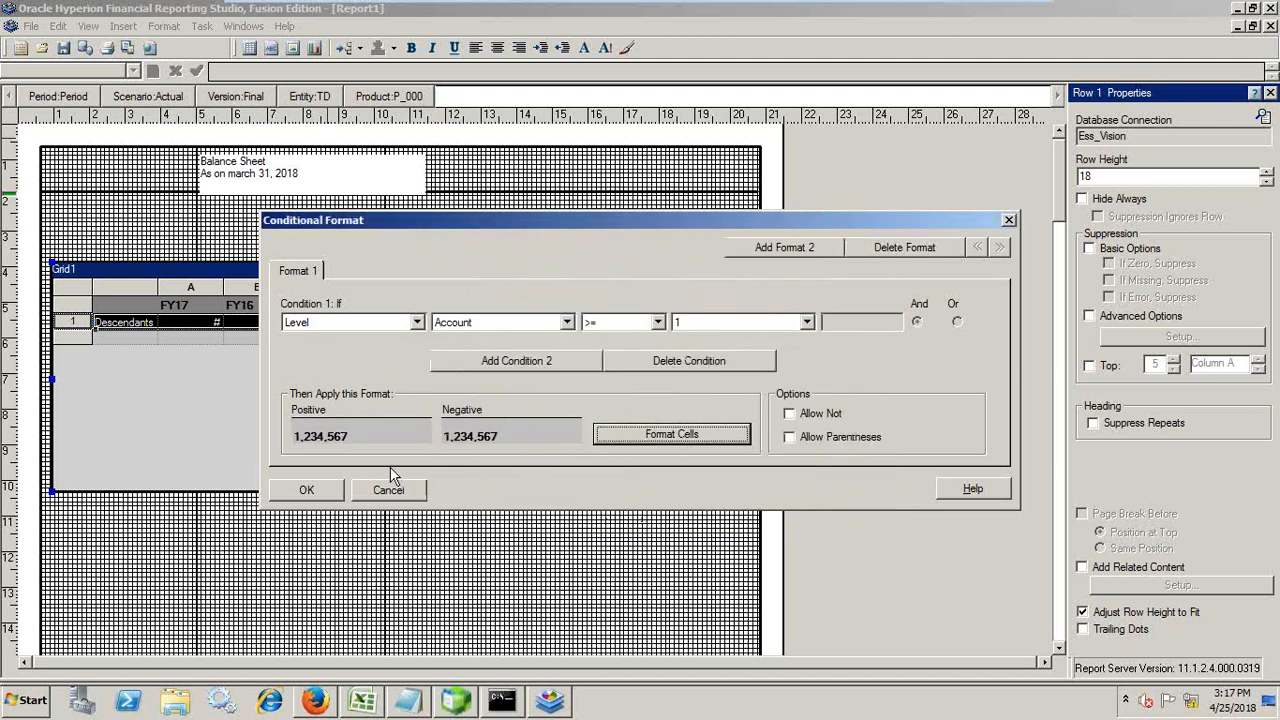
left_click(306, 489)
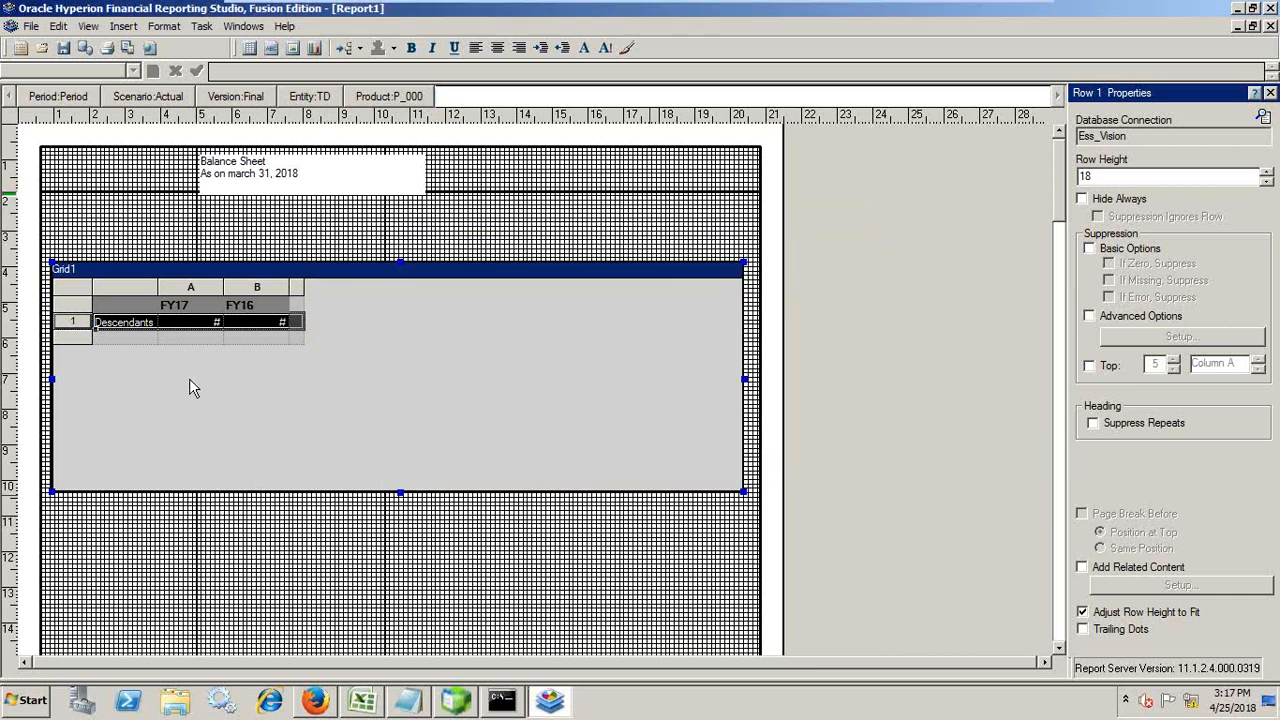
Set the whole grid's heading member labels to Alias: Default.
left_click(183, 305)
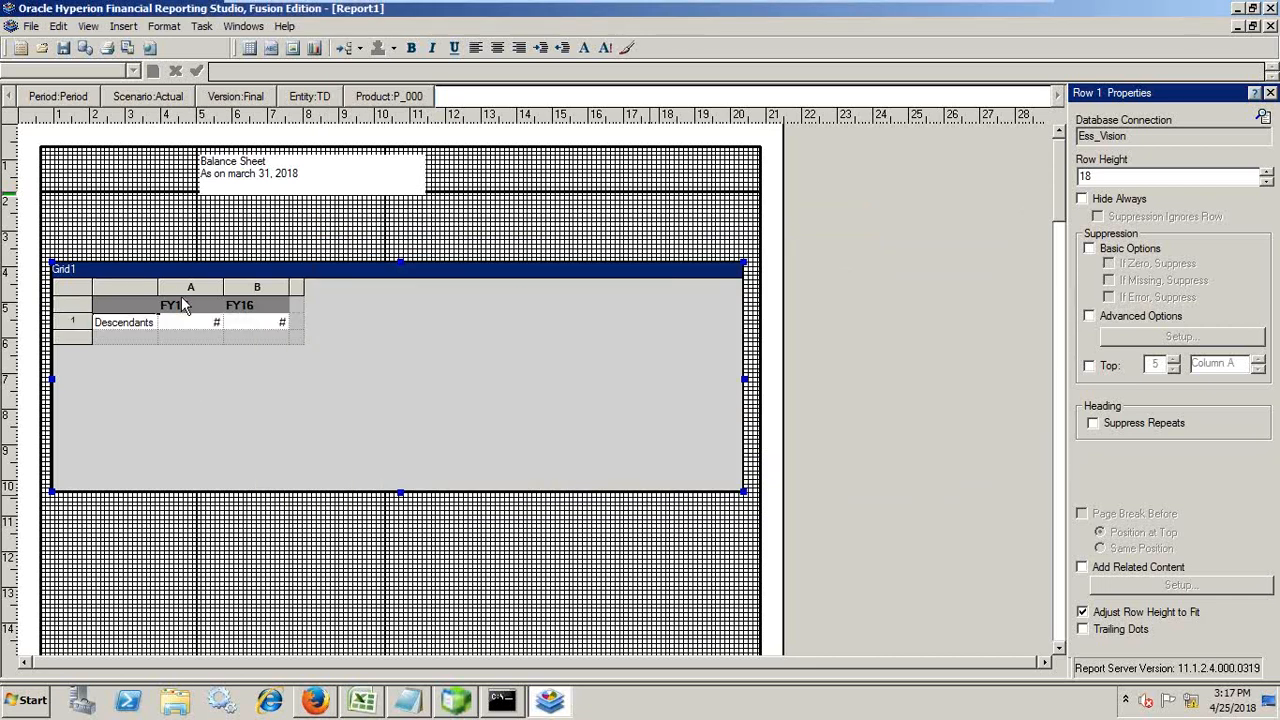
left_click(72, 289)
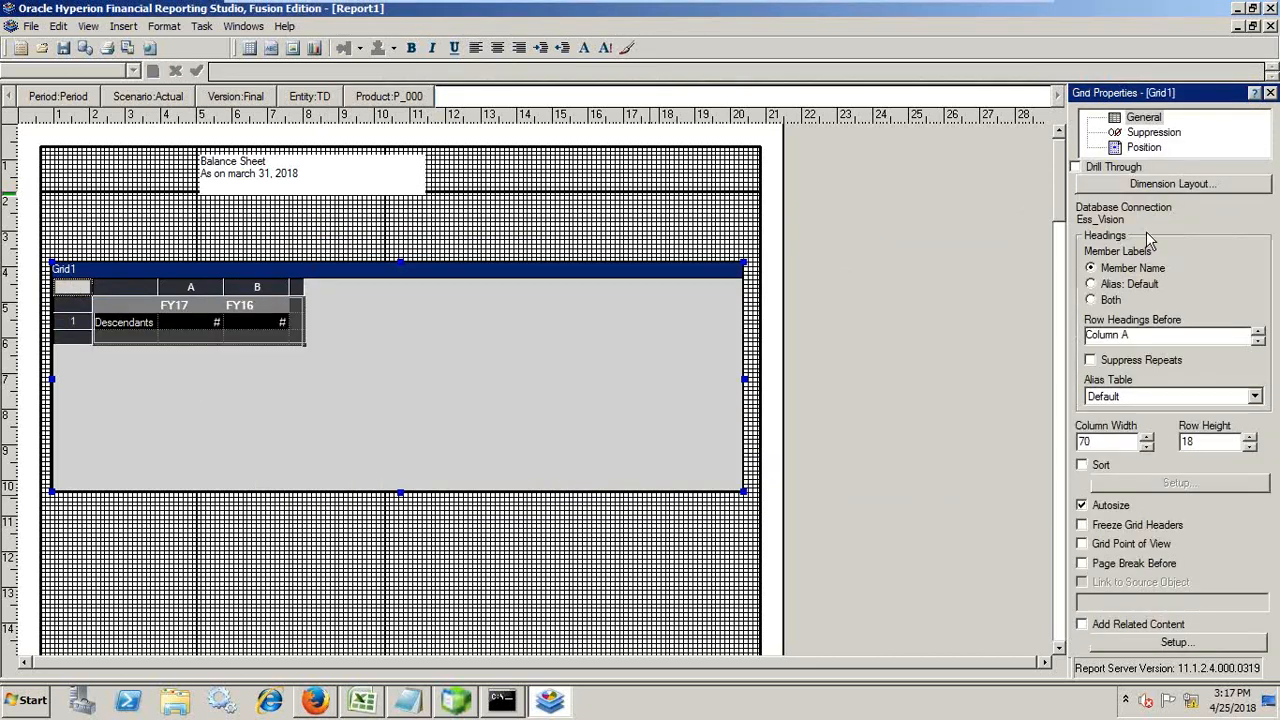
left_click(1091, 285)
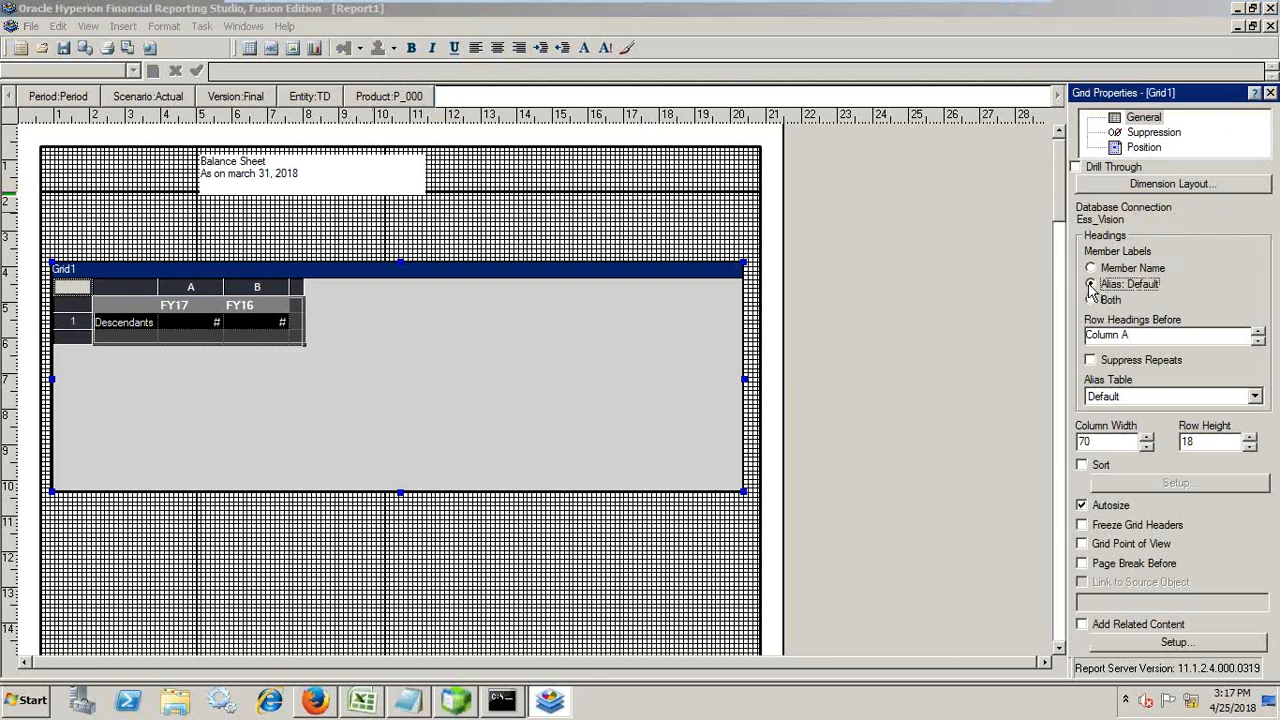
left_click(190, 324)
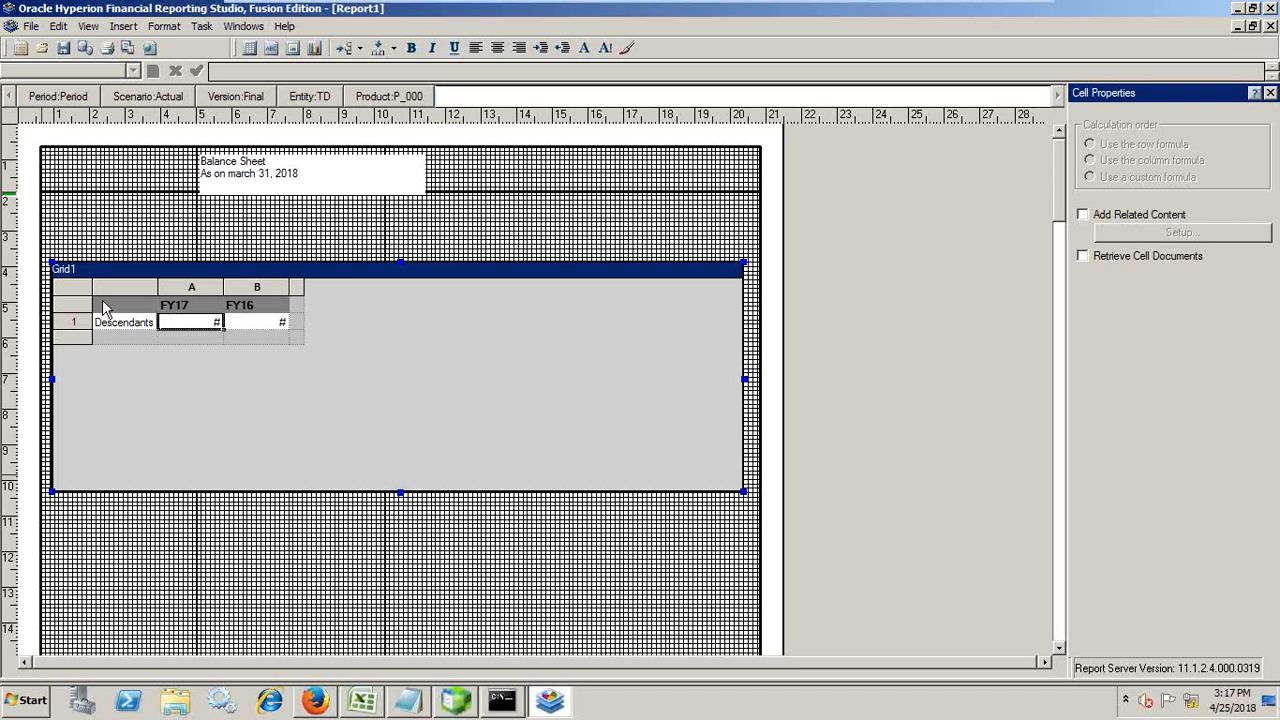
left_click(122, 322)
left_click(175, 325)
Save the report as Balance Sheet in the Sample Content folder.
left_click(60, 48)
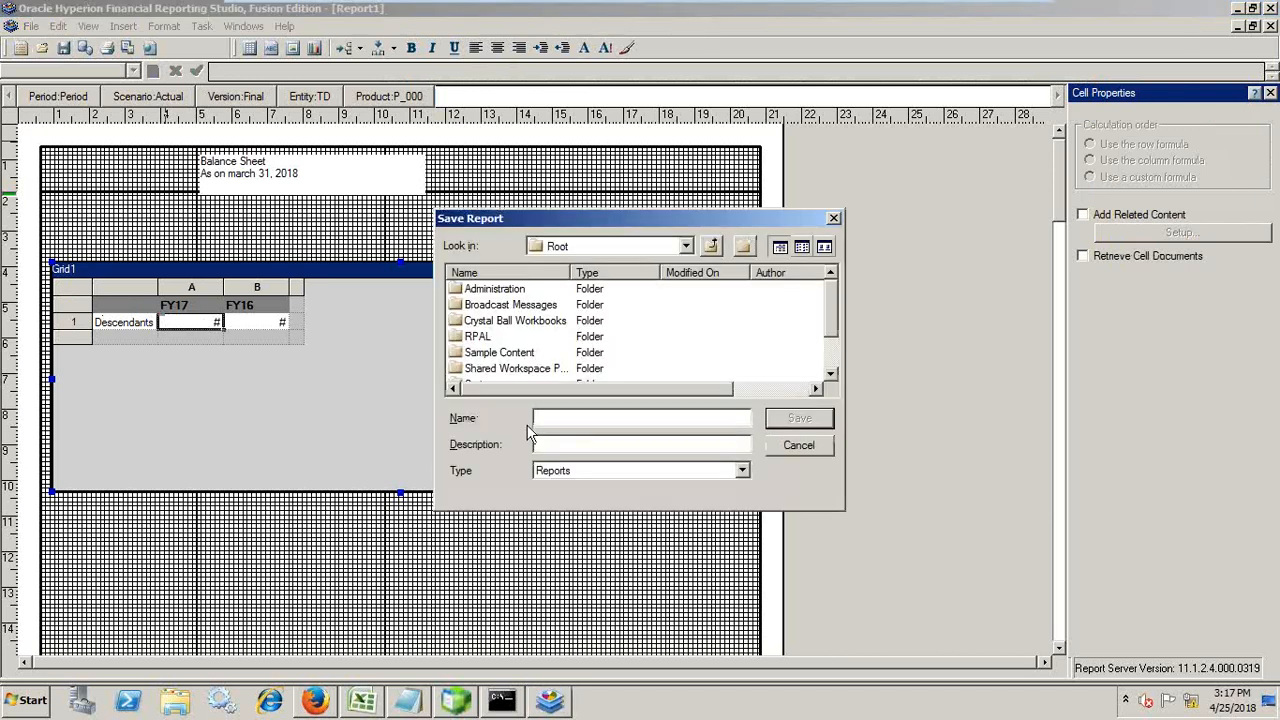
double_click(512, 352)
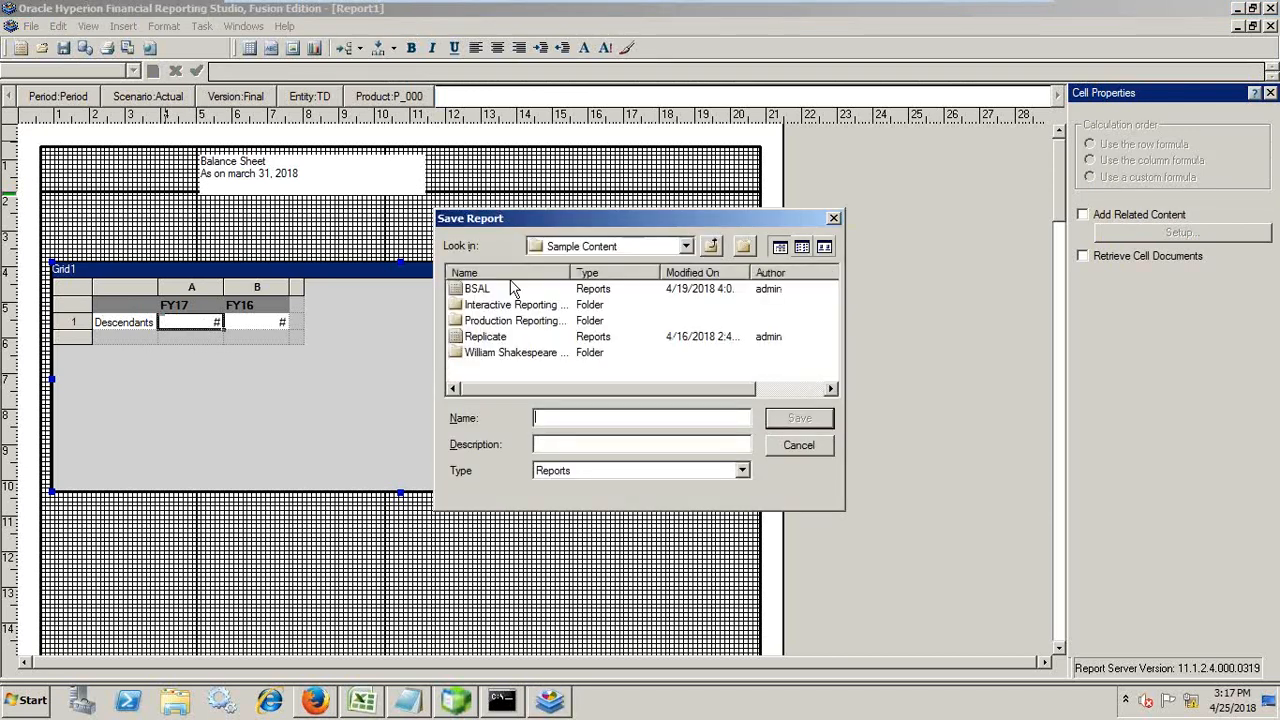
left_click(560, 418)
type("Balance Sheet")
left_click(800, 419)
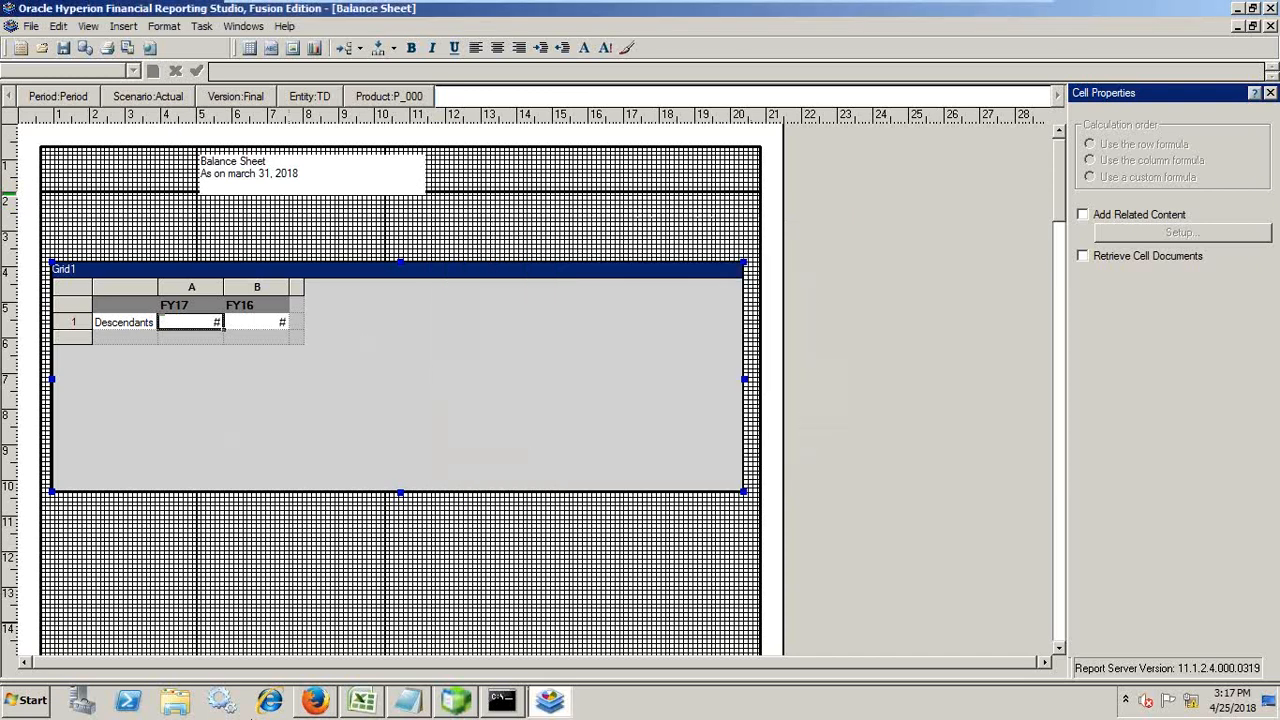
Switch to EPM Workspace in Firefox, open the Balance Sheet report from a freshly loaded Sample Content folder, and review its account rows.
left_click(314, 702)
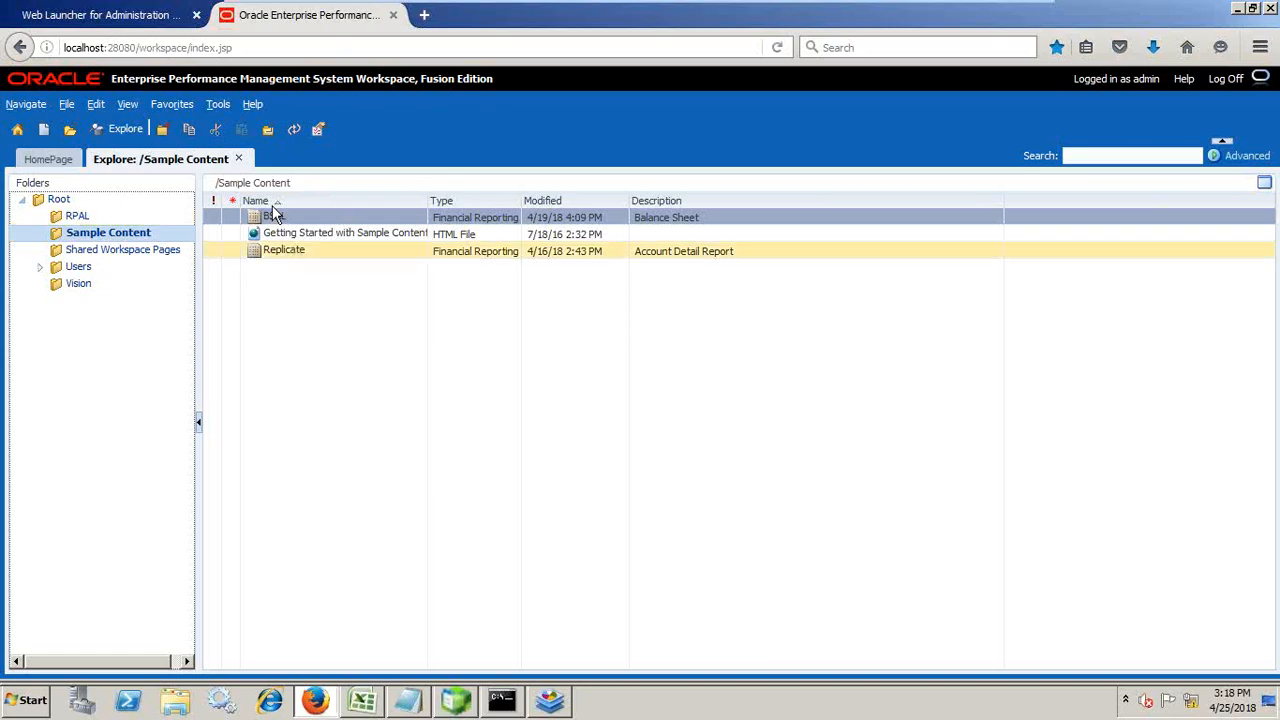
left_click(238, 161)
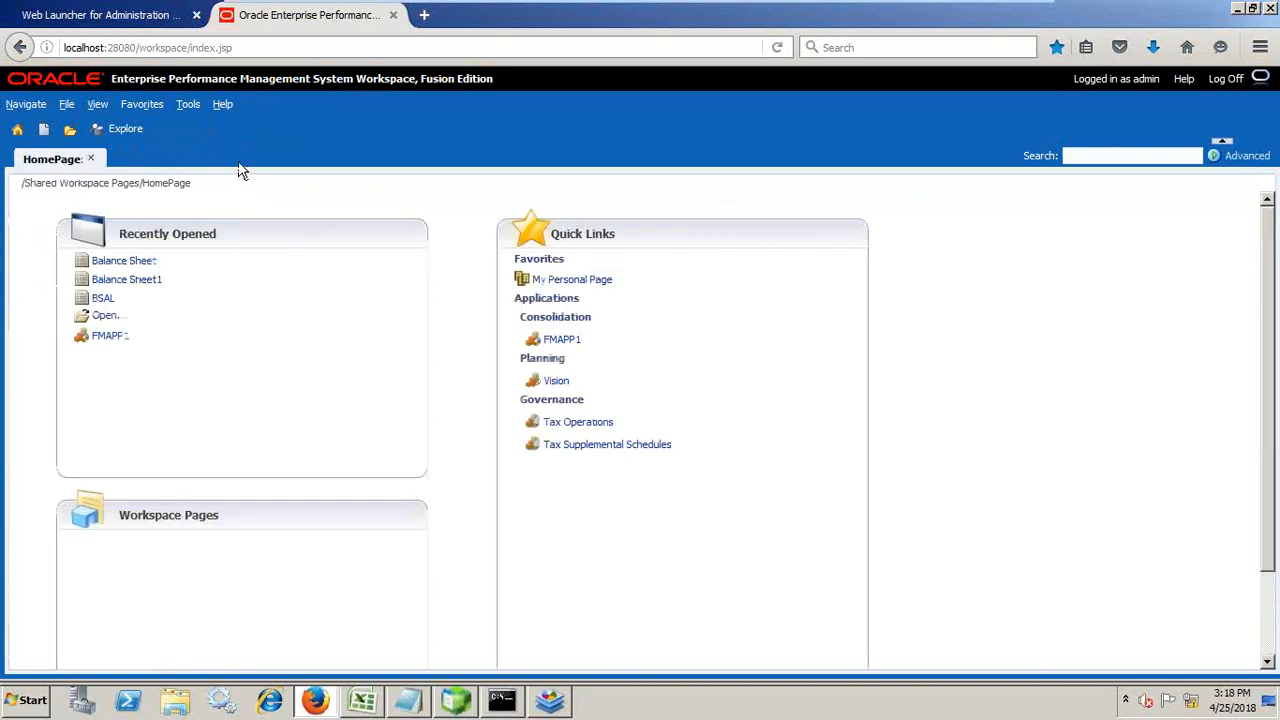
left_click(127, 130)
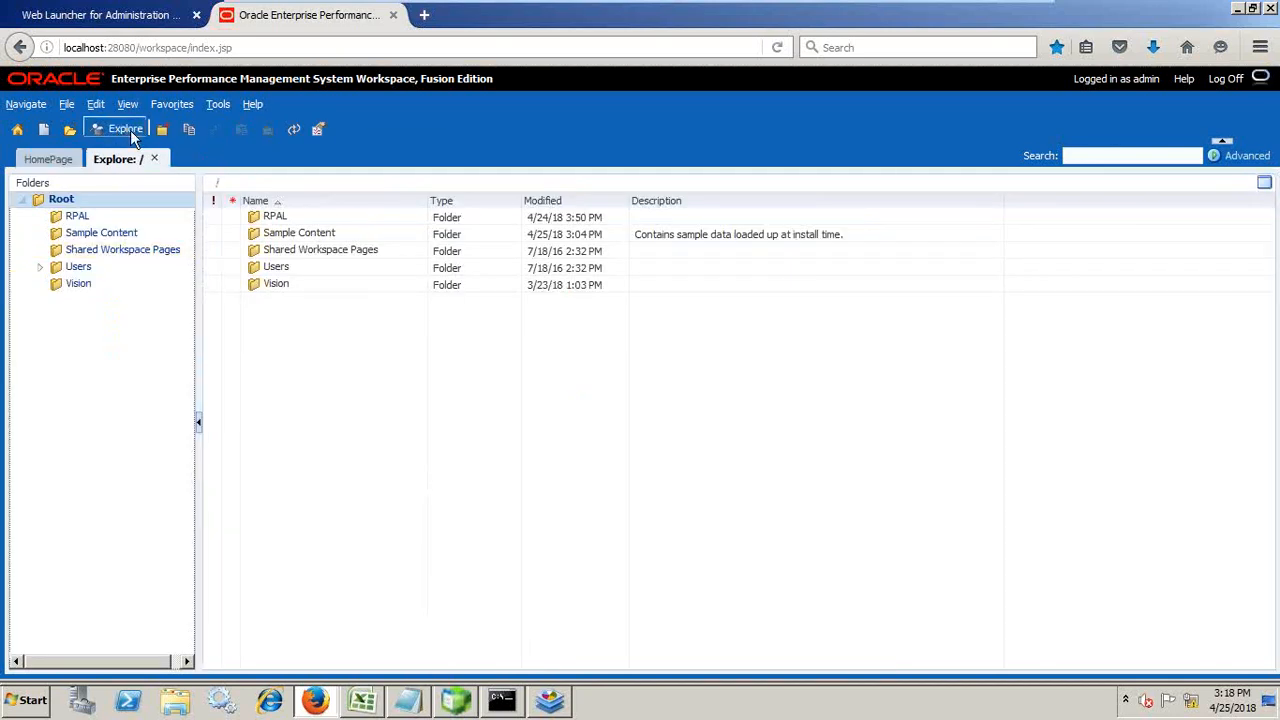
left_click(93, 235)
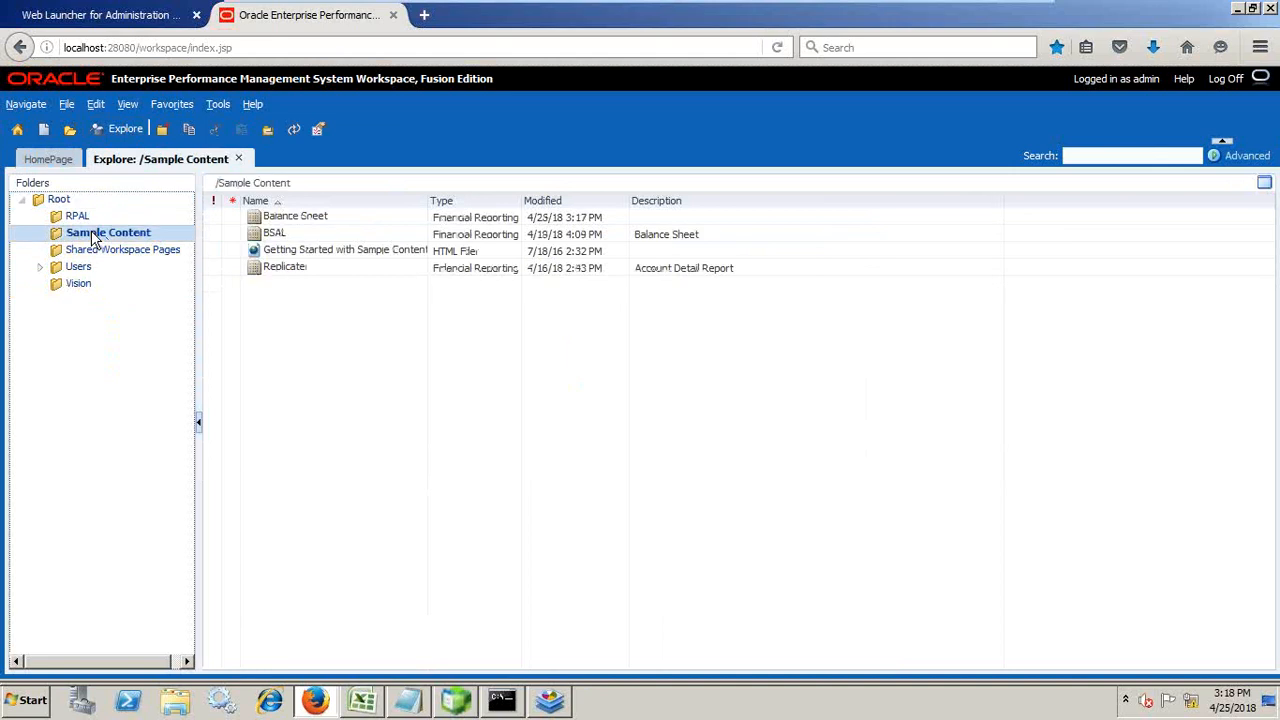
double_click(300, 221)
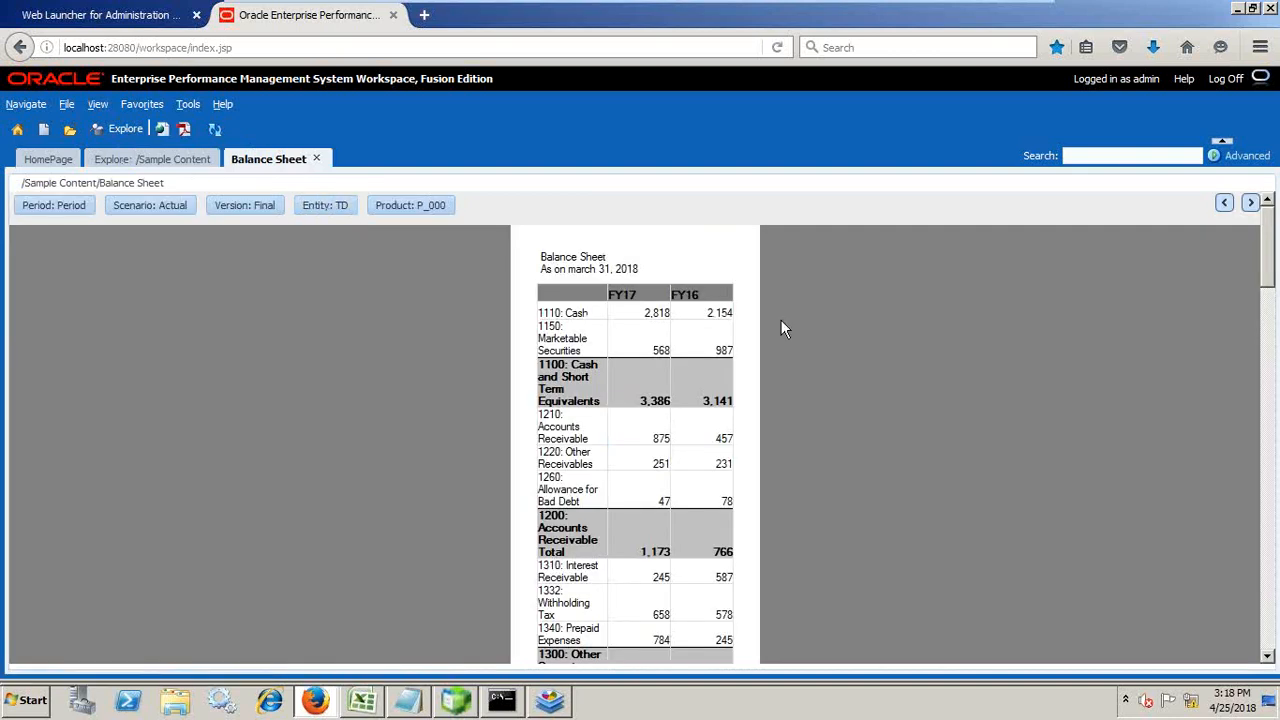
scroll(650, 383, "down", 1)
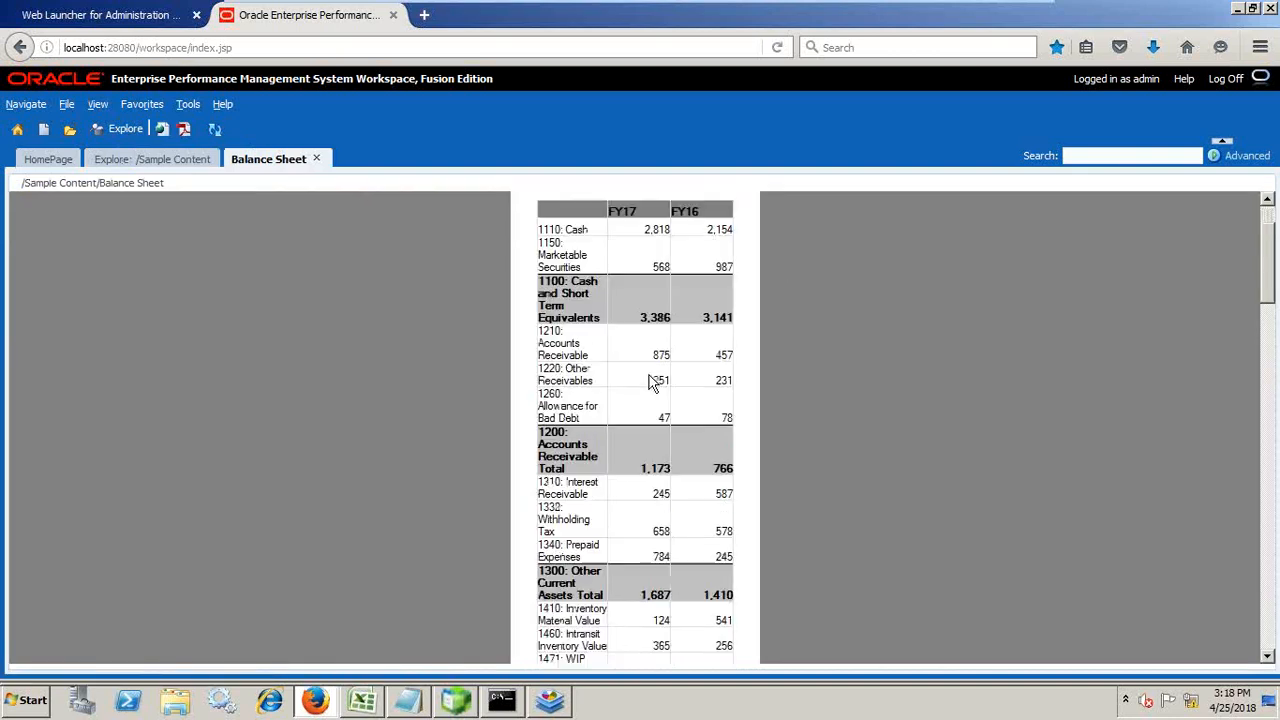
scroll(650, 383, "down", 7)
scroll(650, 383, "up", 6)
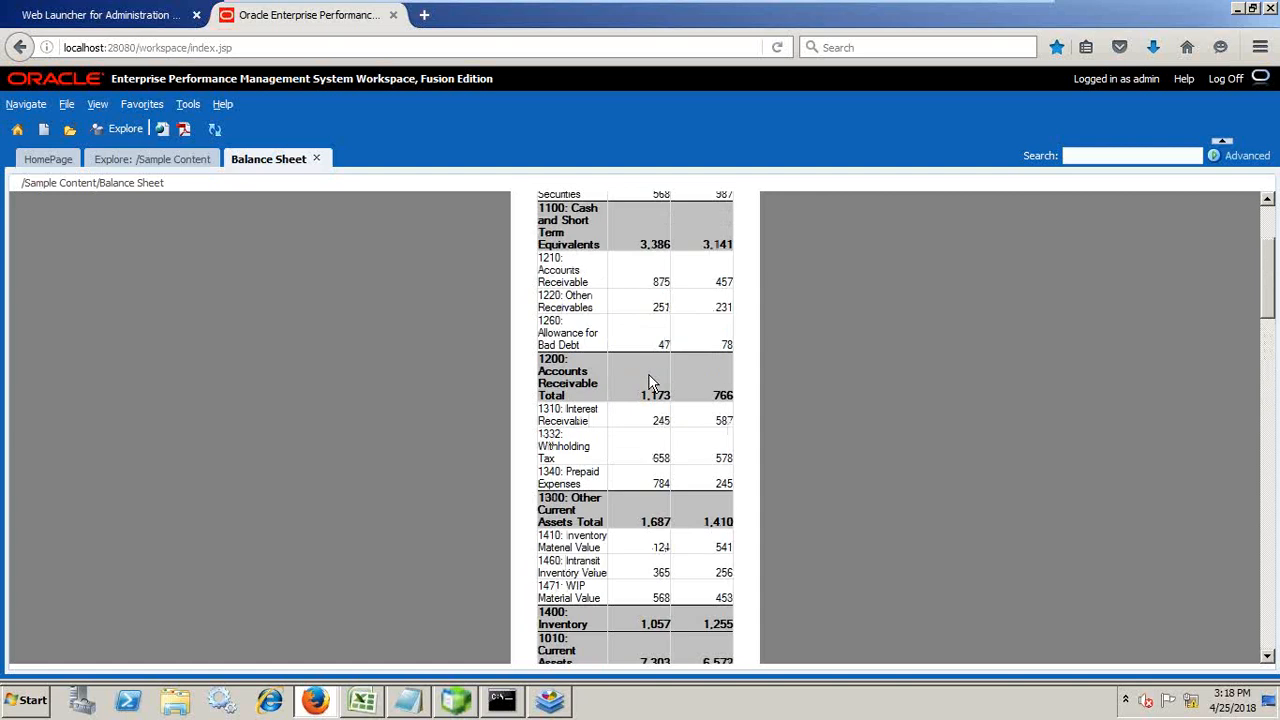
scroll(649, 376, "up", 1)
Switch back to Financial Reporting Studio and insert a formula column after column B in the grid.
key("alt+Tab")
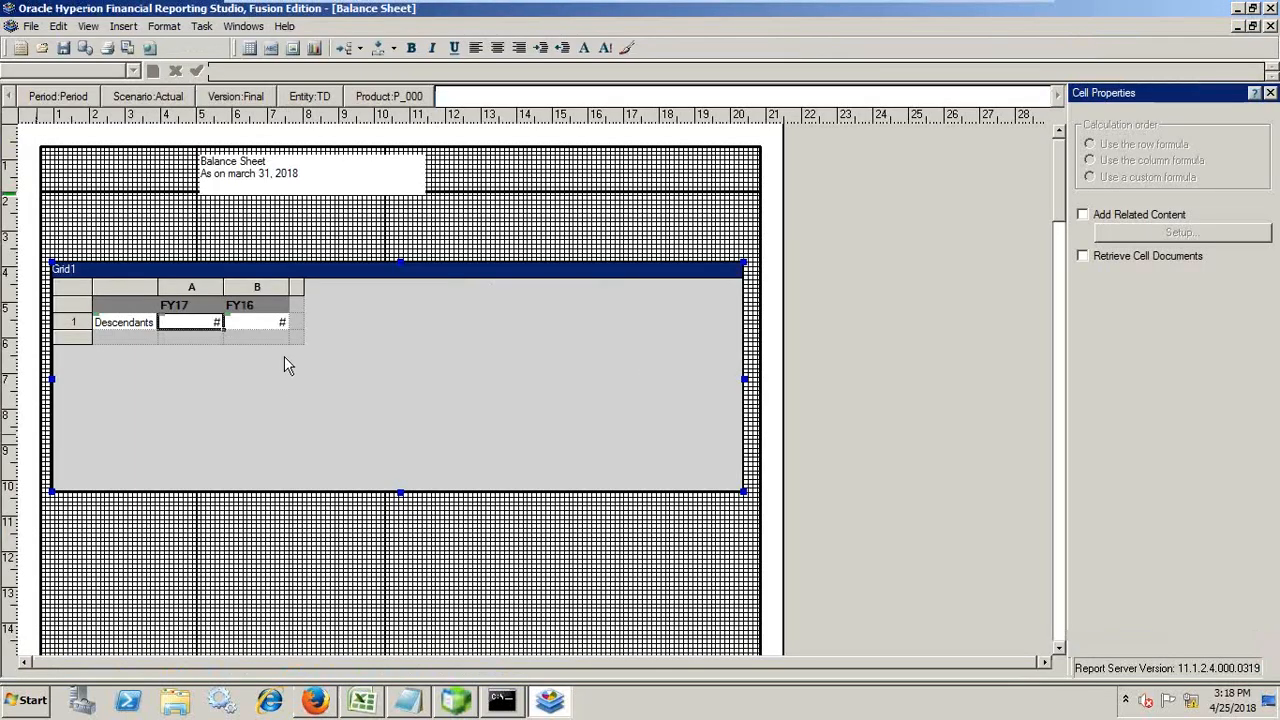
left_click(292, 287)
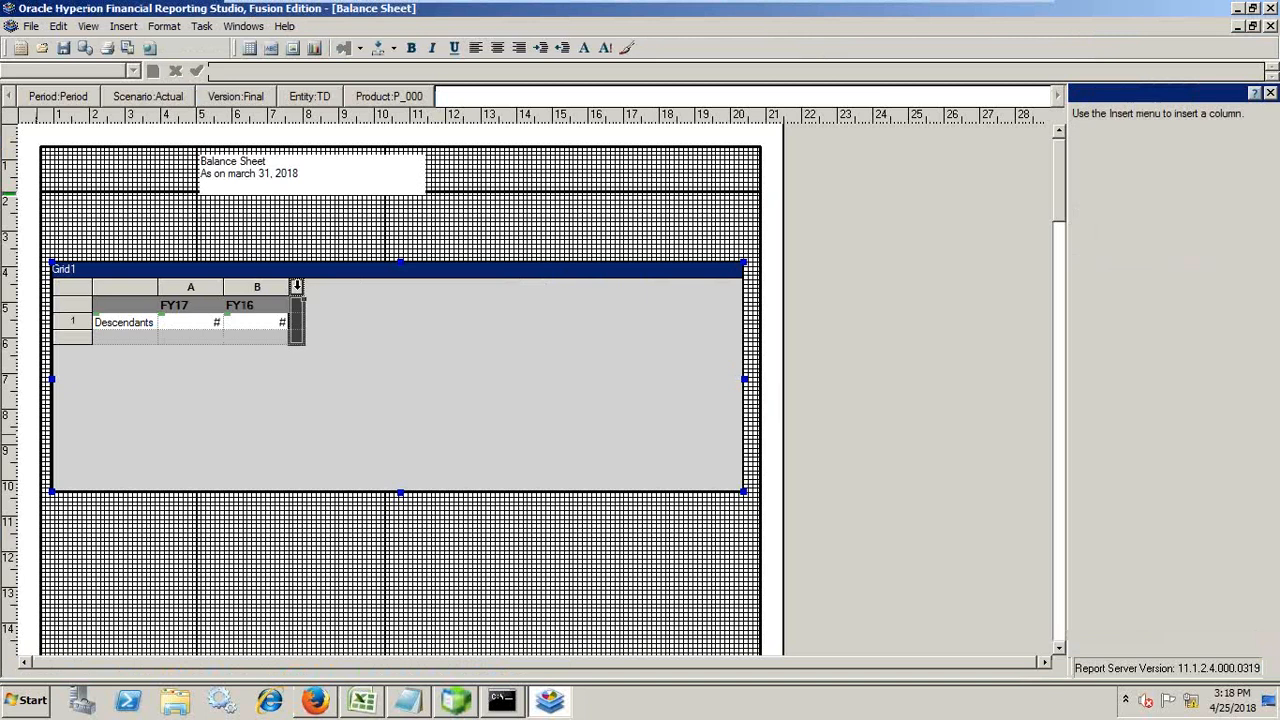
right_click(297, 287)
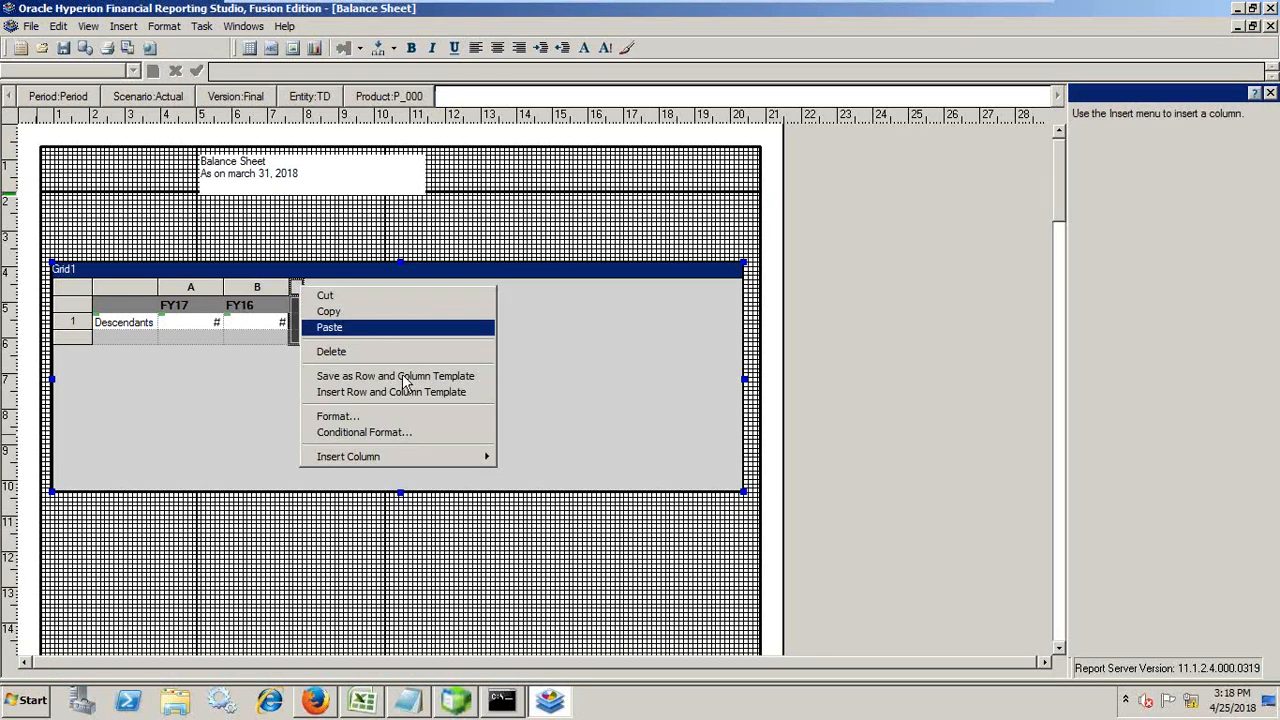
mouse_move(413, 457)
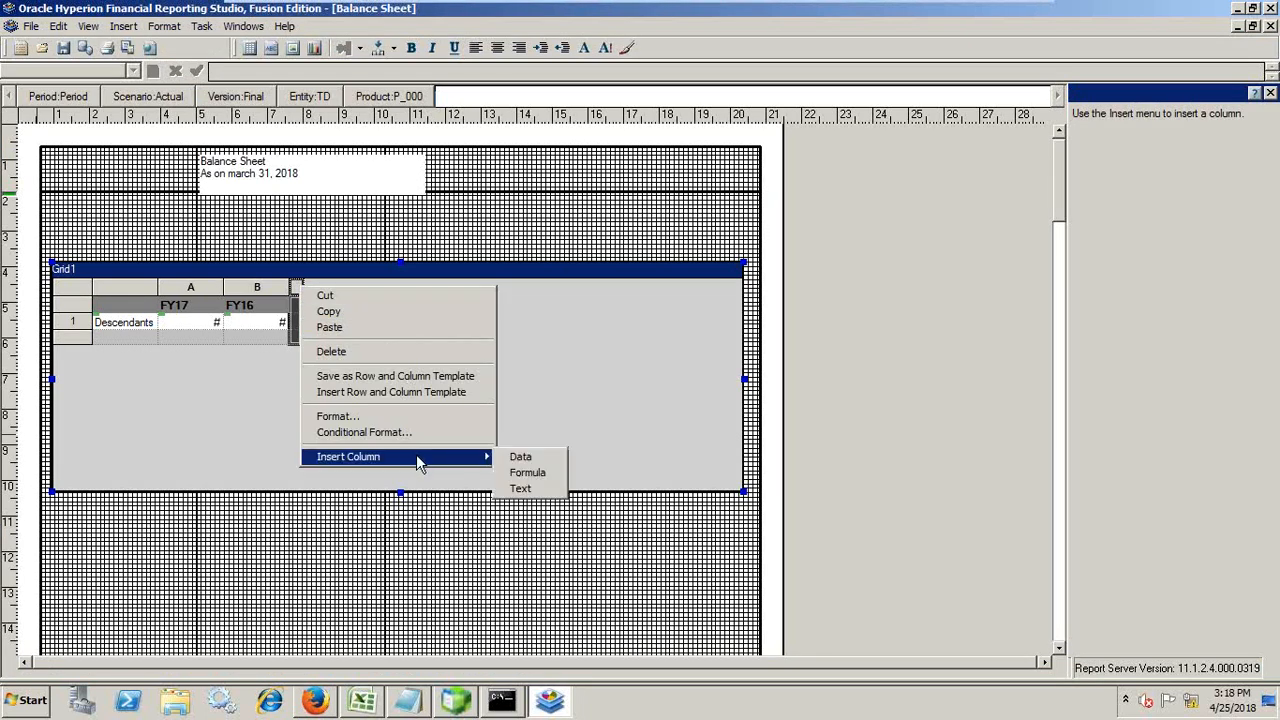
left_click(550, 480)
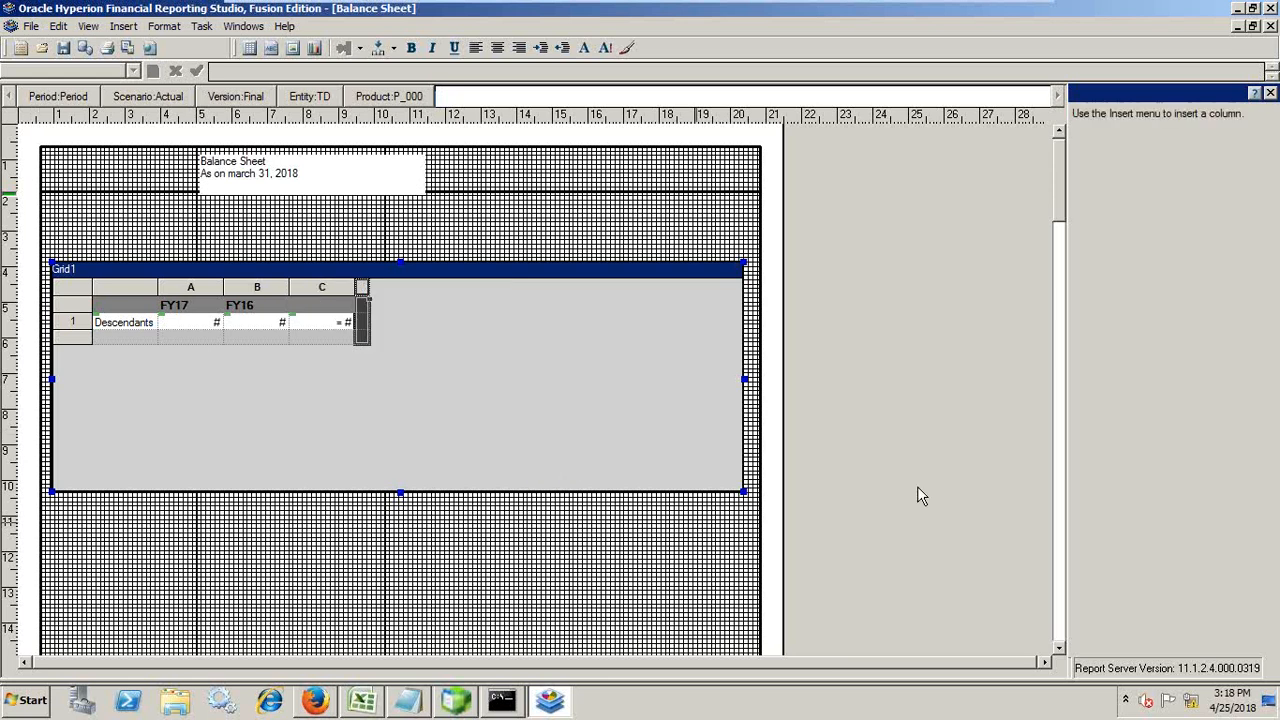
left_click(125, 27)
mouse_move(140, 140)
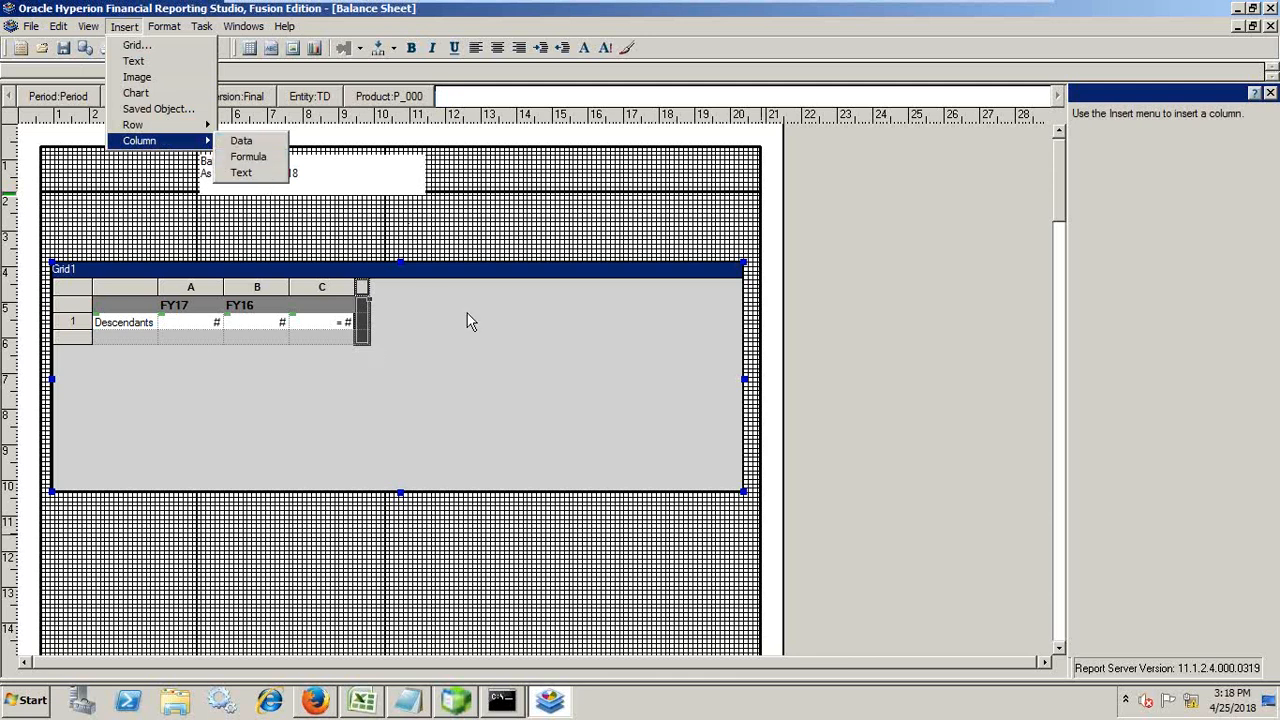
left_click(375, 330)
Give column C the custom heading "Absolute Change YoY".
left_click(326, 304)
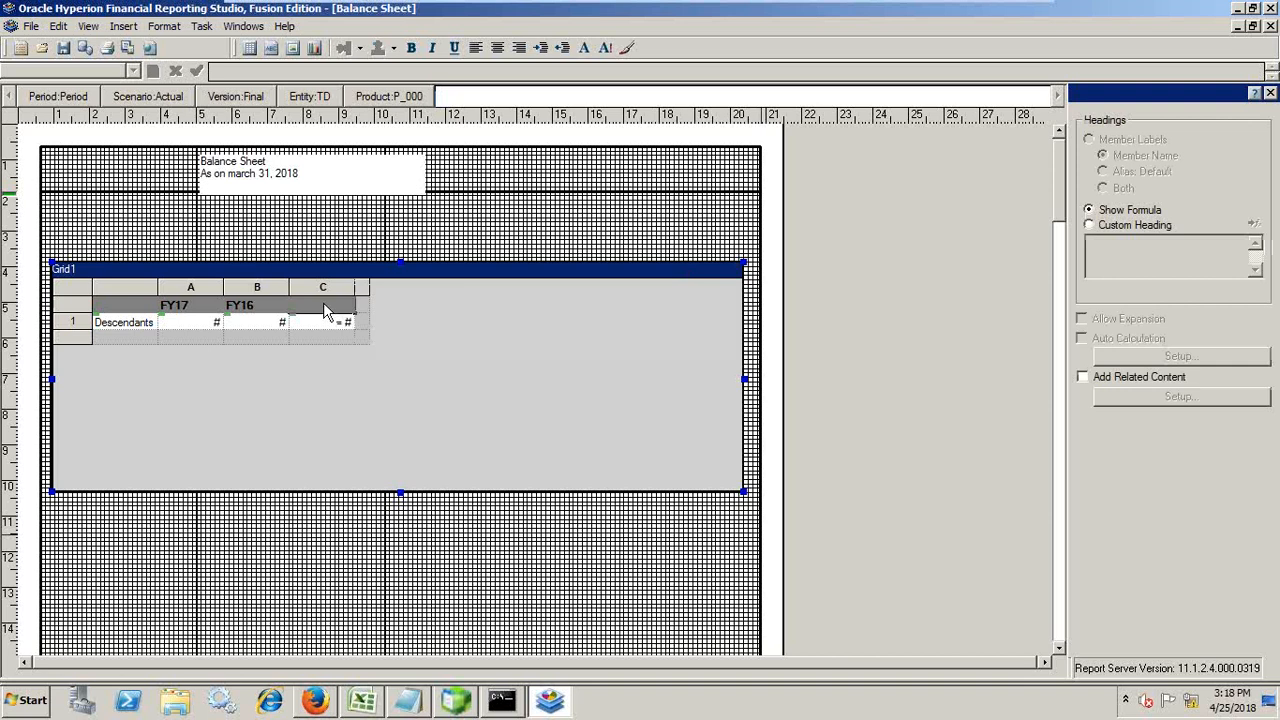
left_click(333, 328)
left_click(323, 310)
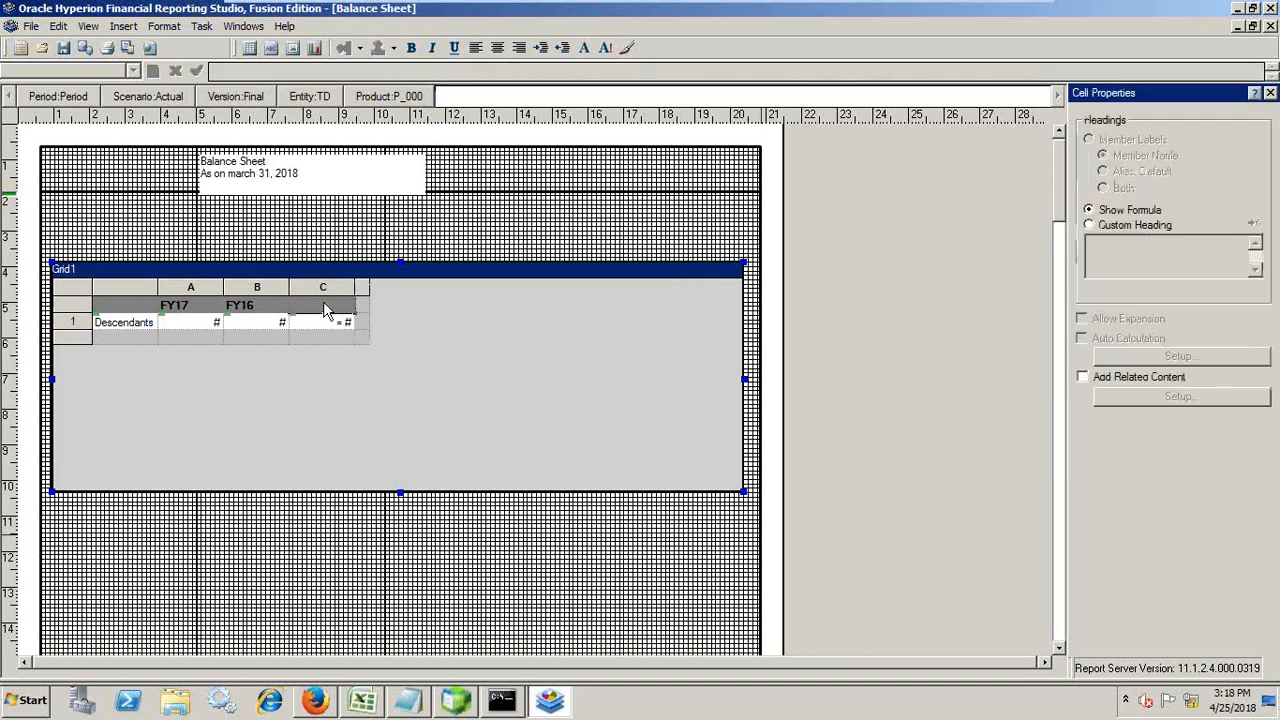
left_click(1100, 241)
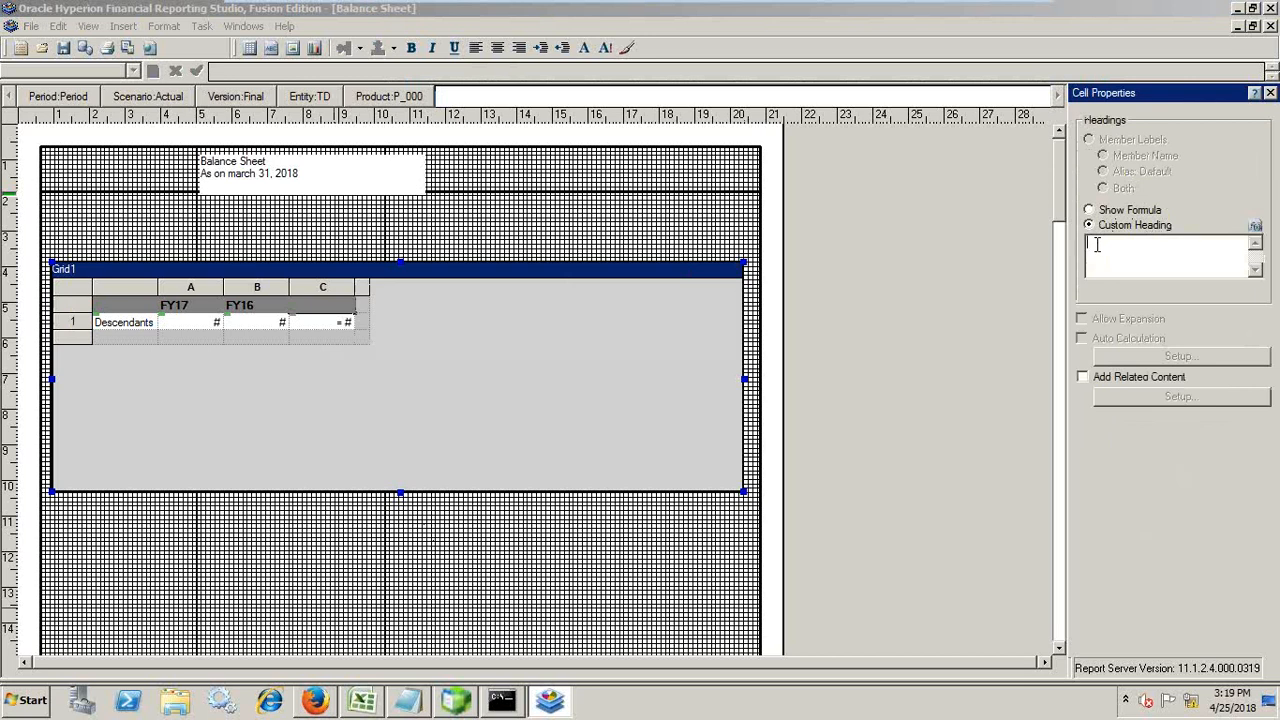
type("Absolute Change YoY")
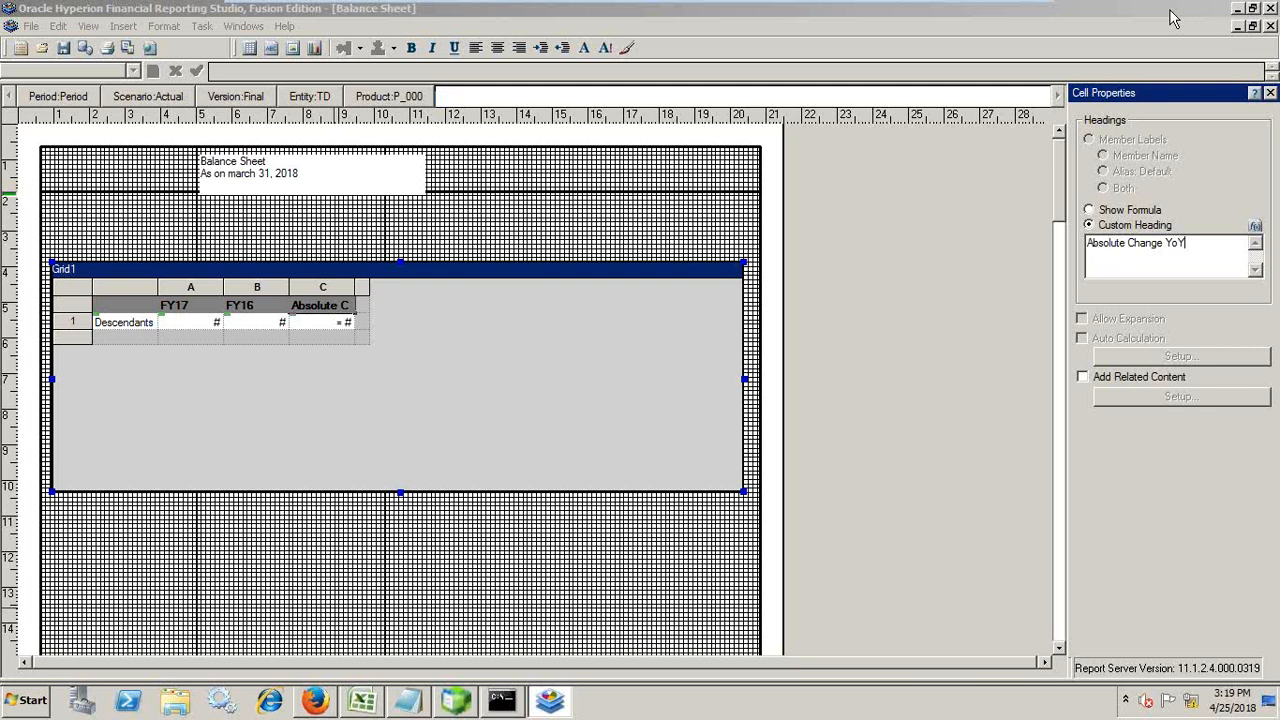
Set column C's formula to Variance([A],[B]) and check it in the column's data cell.
left_click(334, 322)
left_click(323, 285)
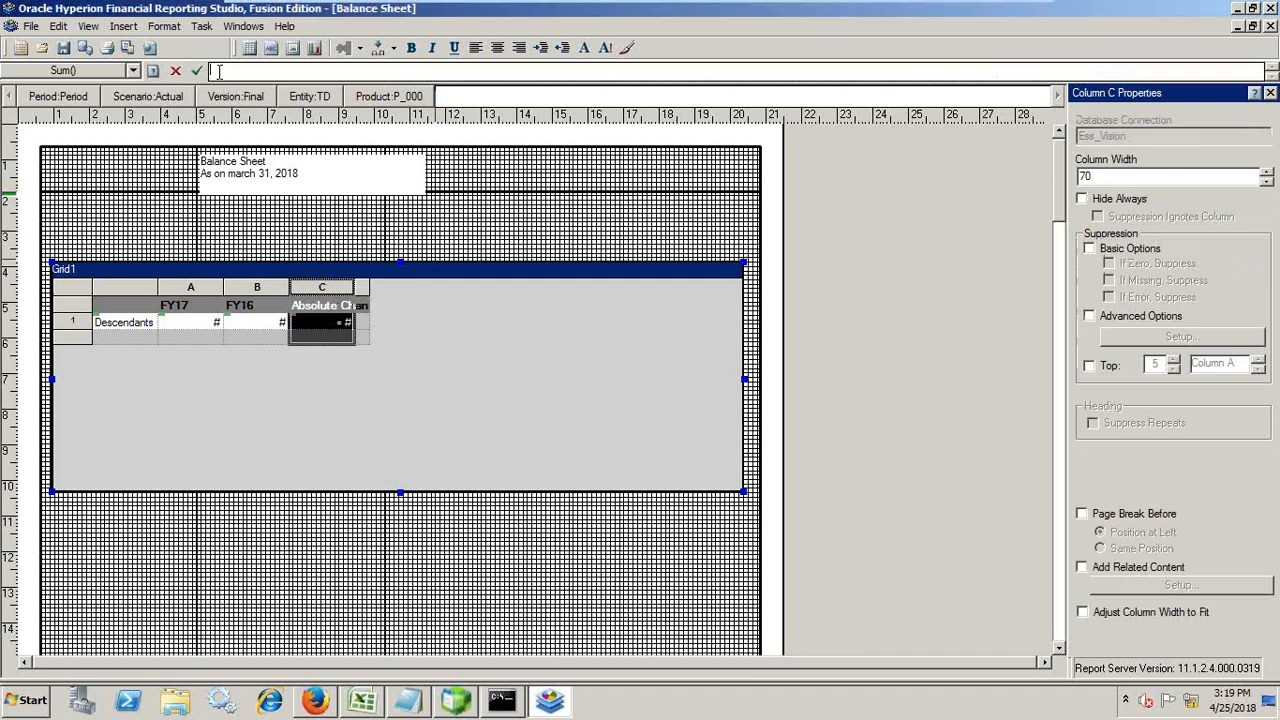
left_click(133, 70)
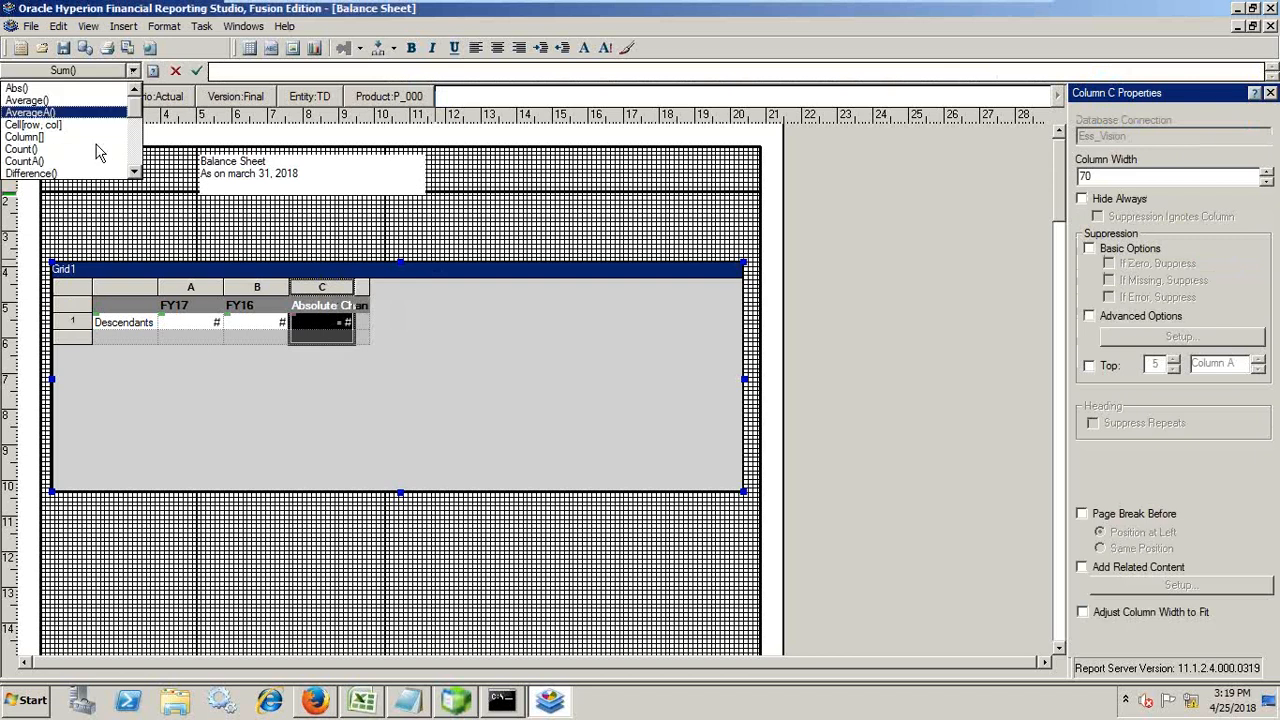
scroll(100, 152, "down", 6)
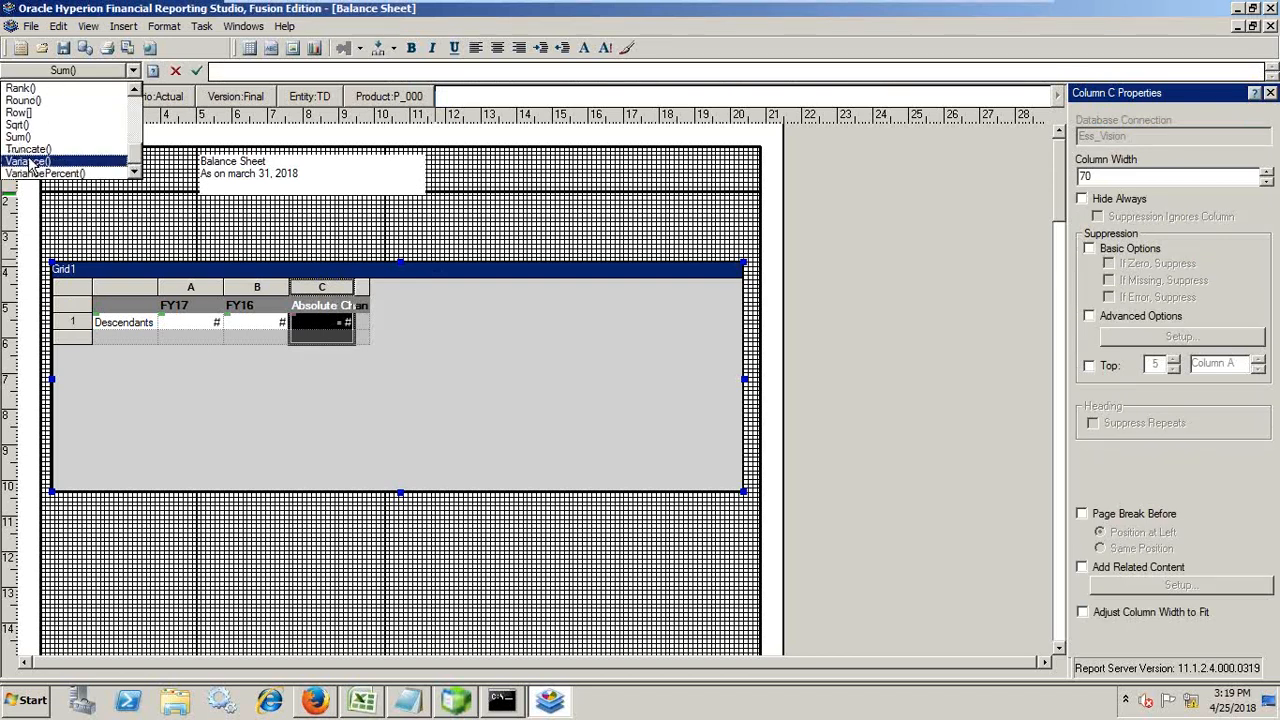
left_click(33, 162)
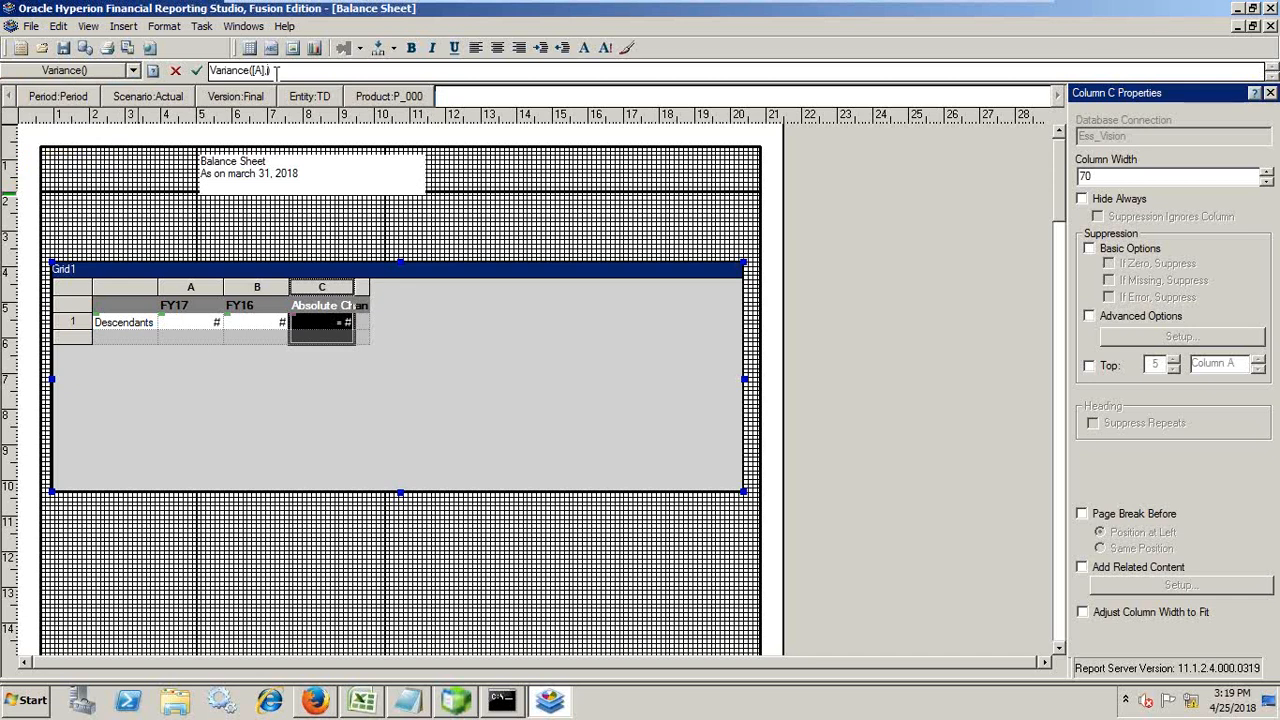
type("B")
left_click(198, 71)
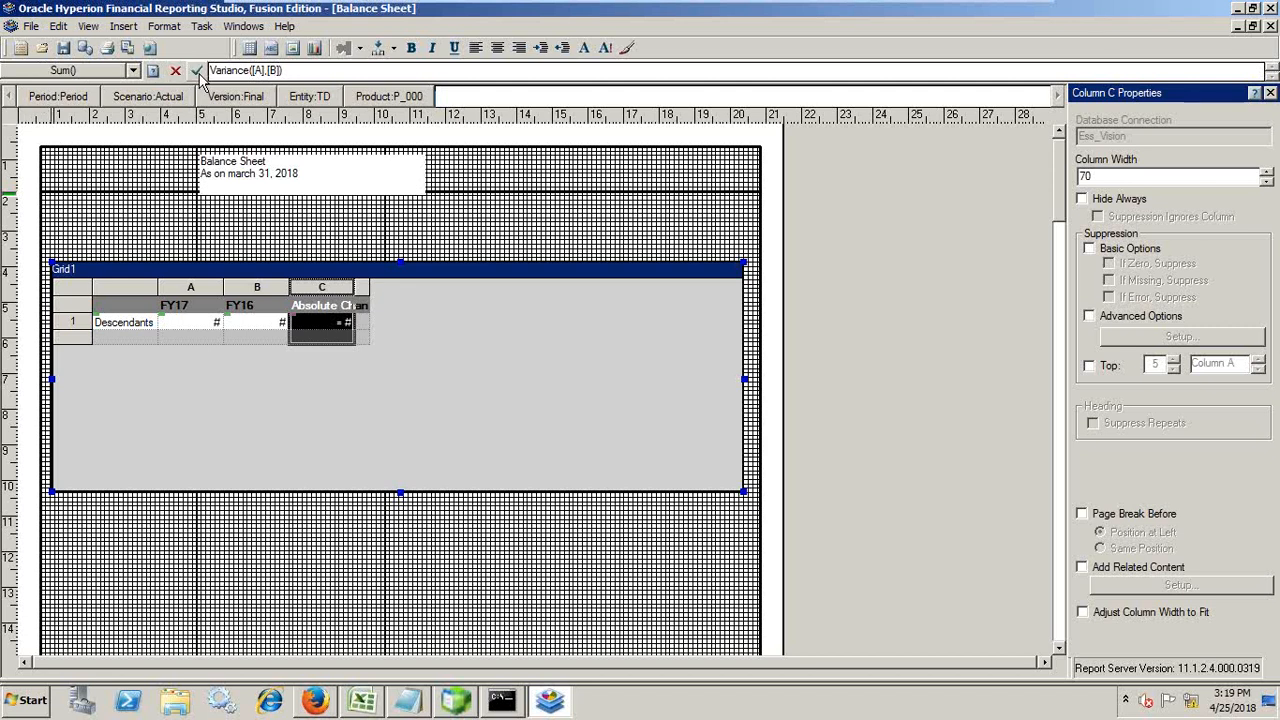
left_click(306, 322)
left_click(251, 324)
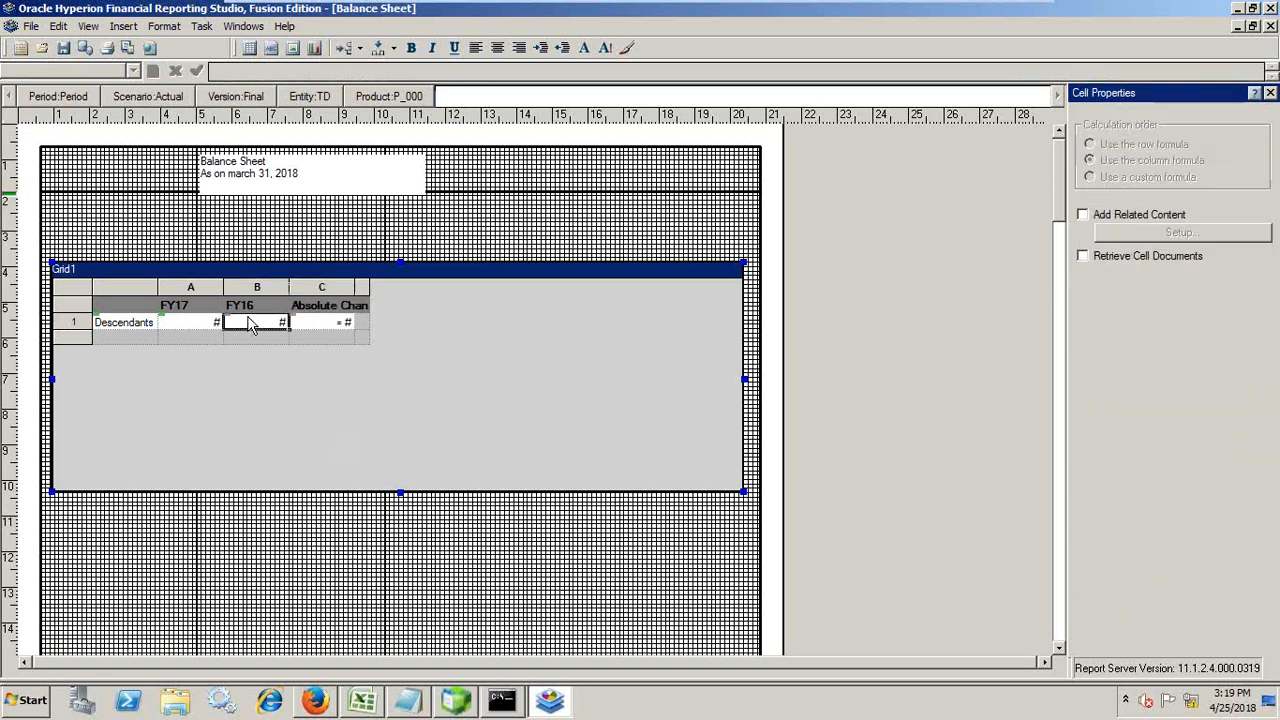
left_click(316, 324)
left_click(320, 326)
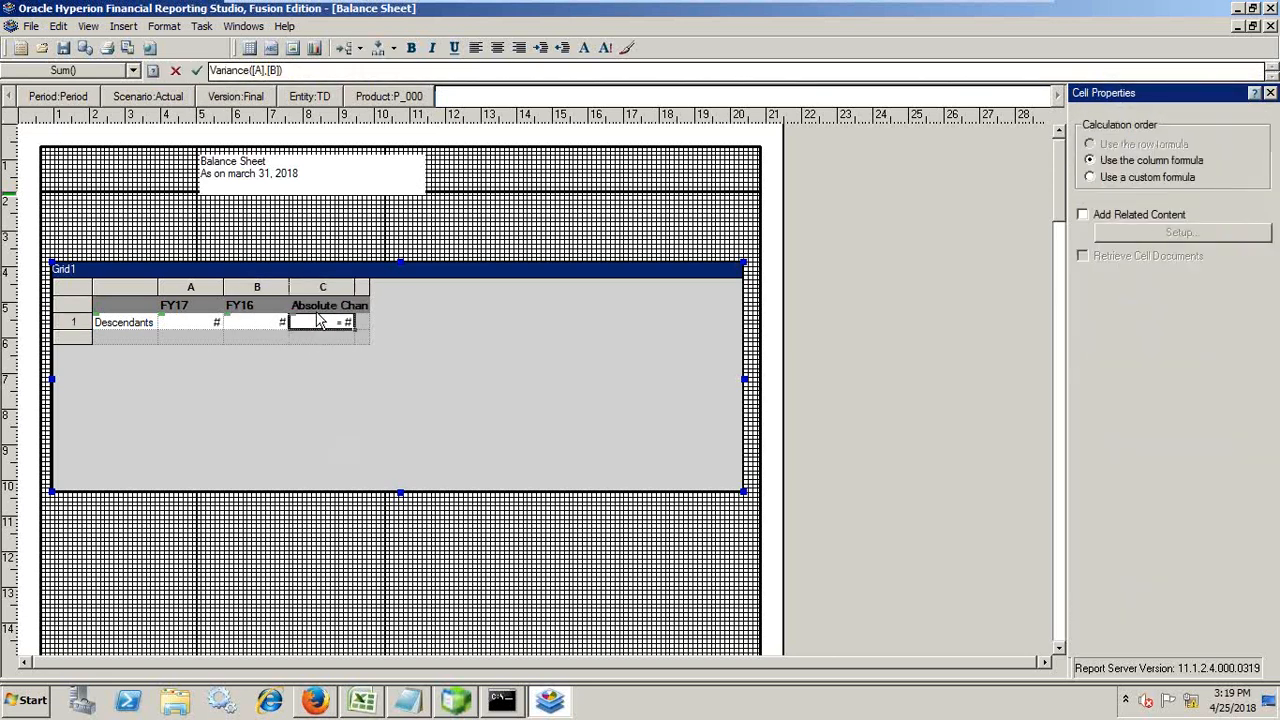
Format column C's negative numbers with the prefix "(" and suffix ")", displayed in red.
left_click(322, 287)
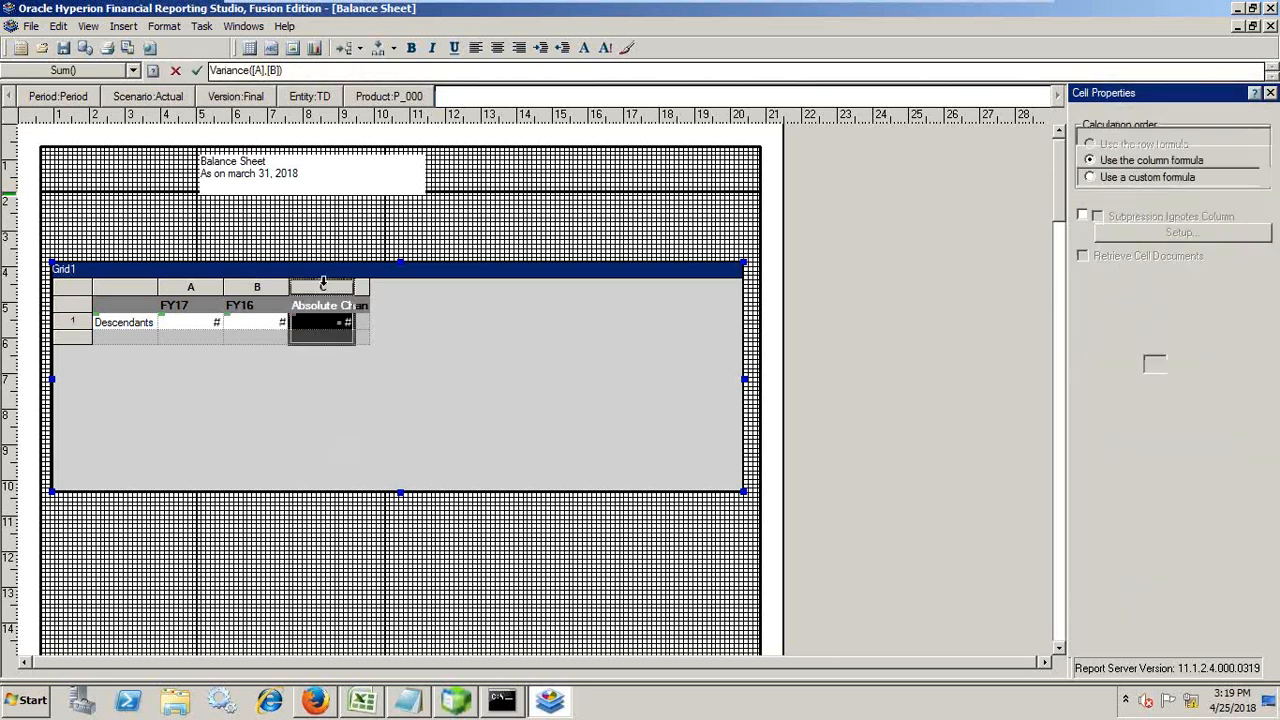
left_click(585, 48)
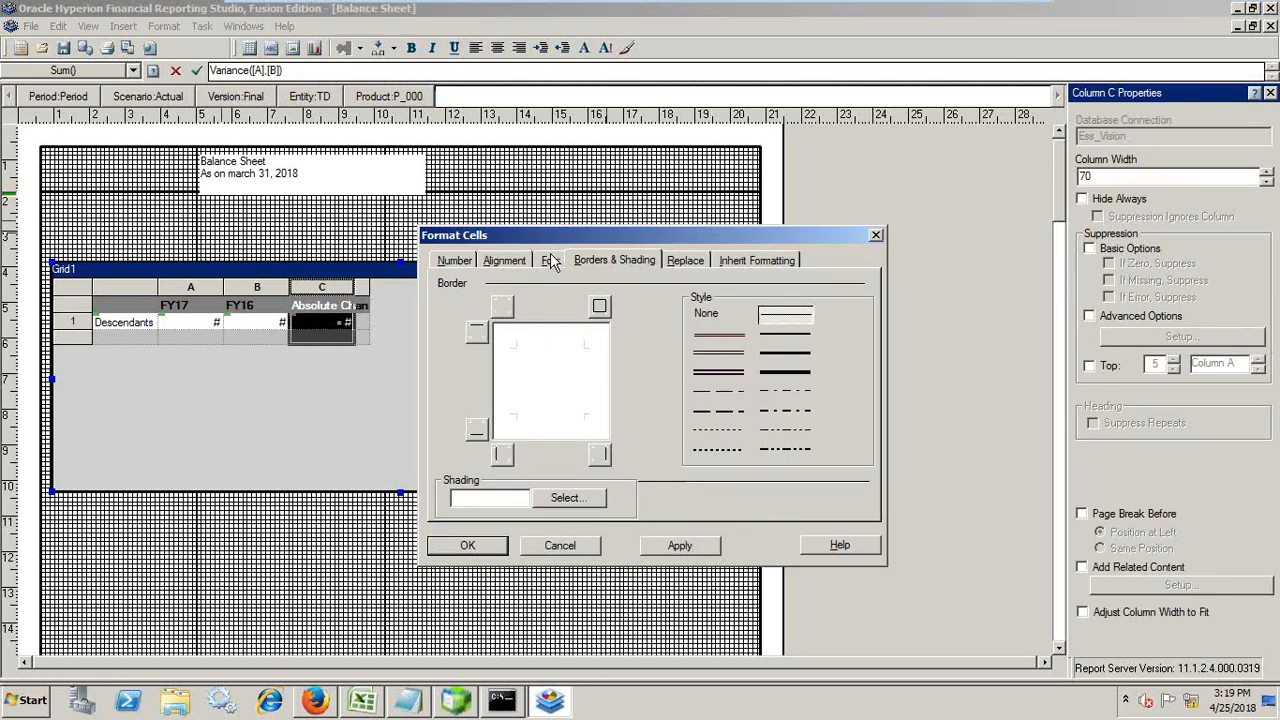
left_click(455, 264)
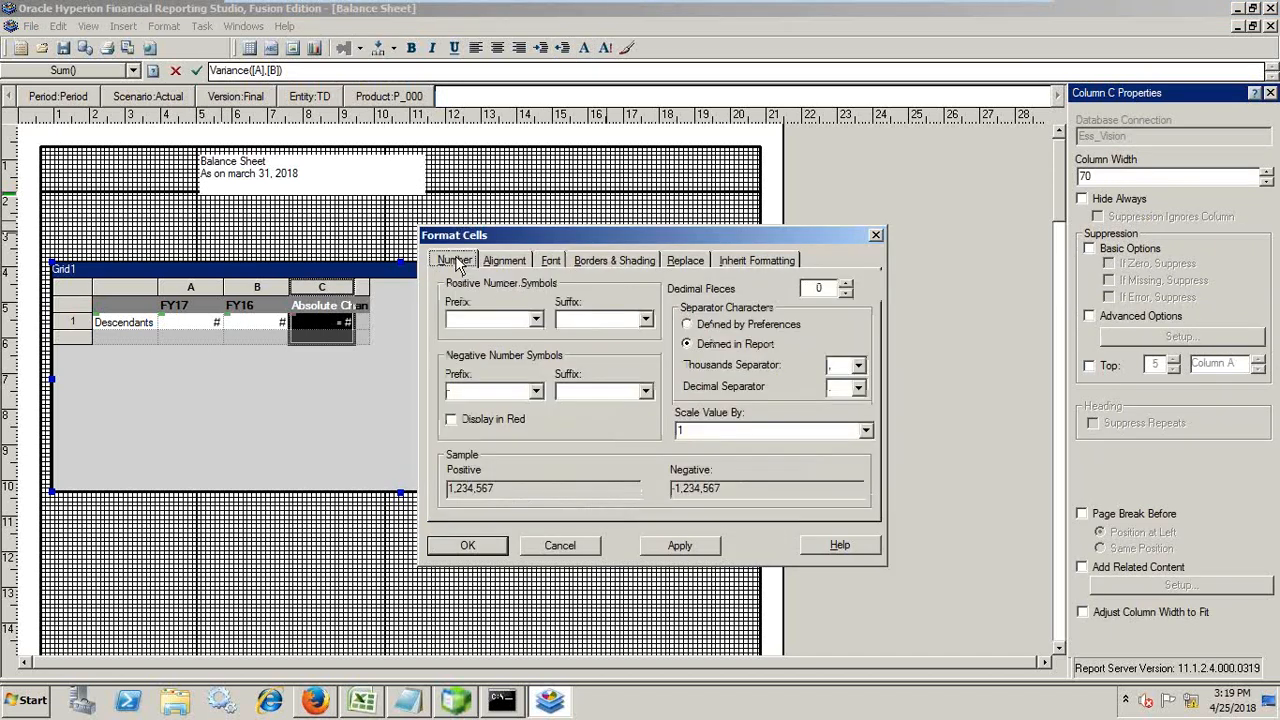
left_click(524, 395)
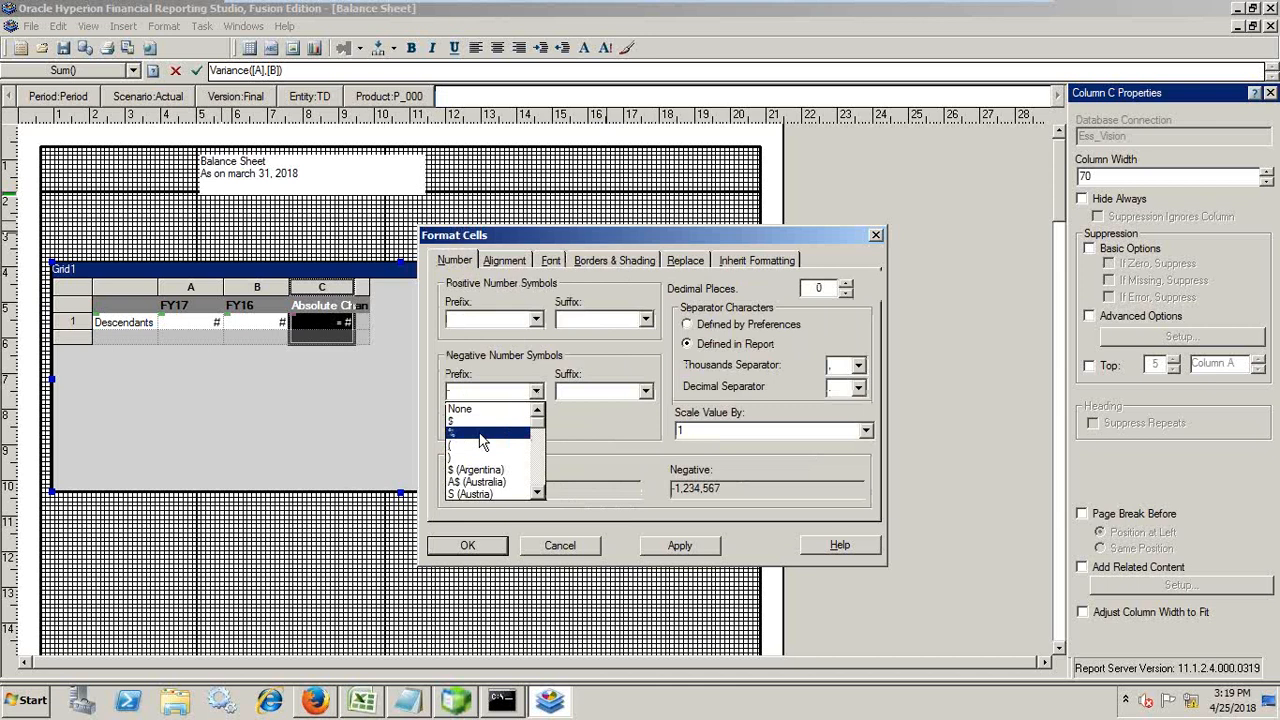
left_click(482, 446)
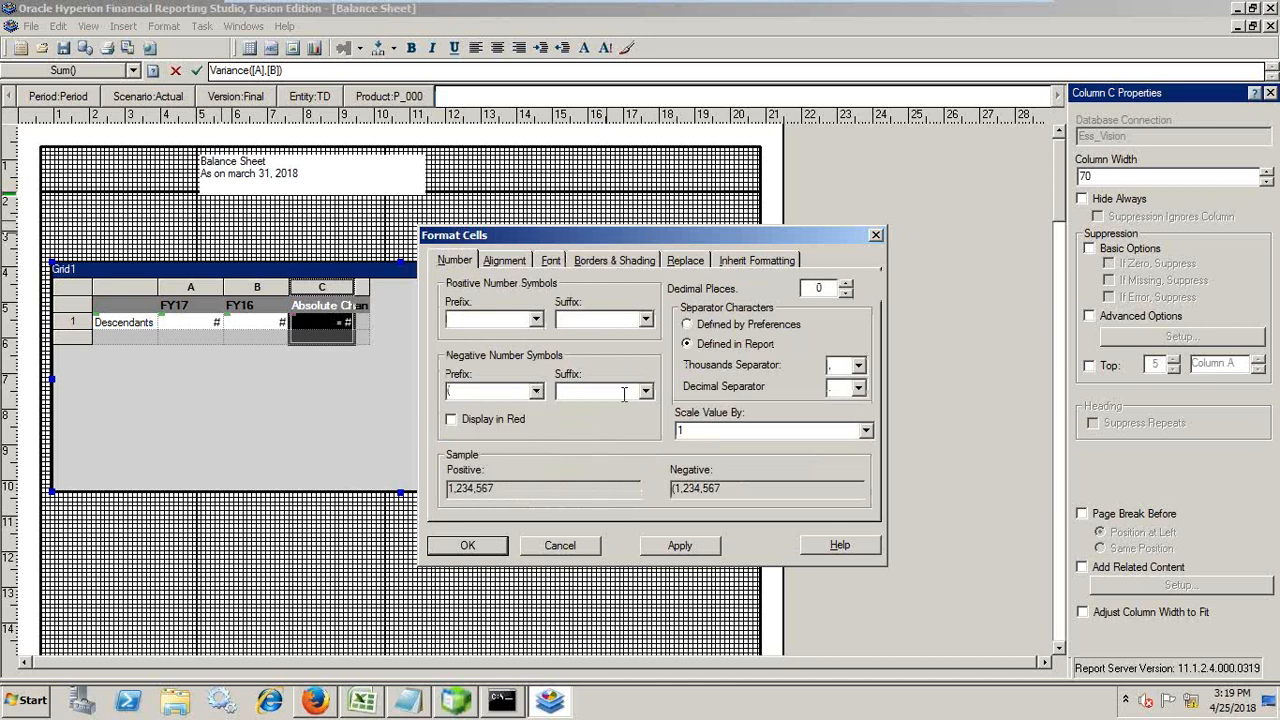
left_click(646, 393)
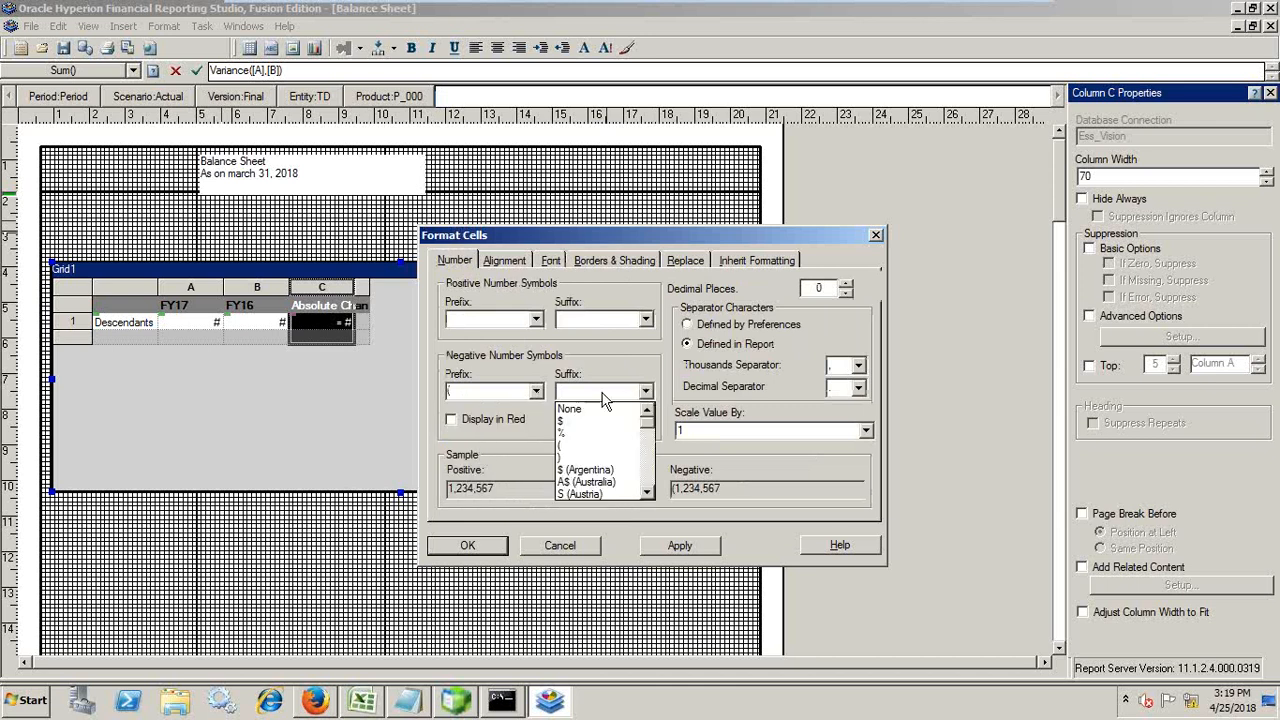
left_click(578, 457)
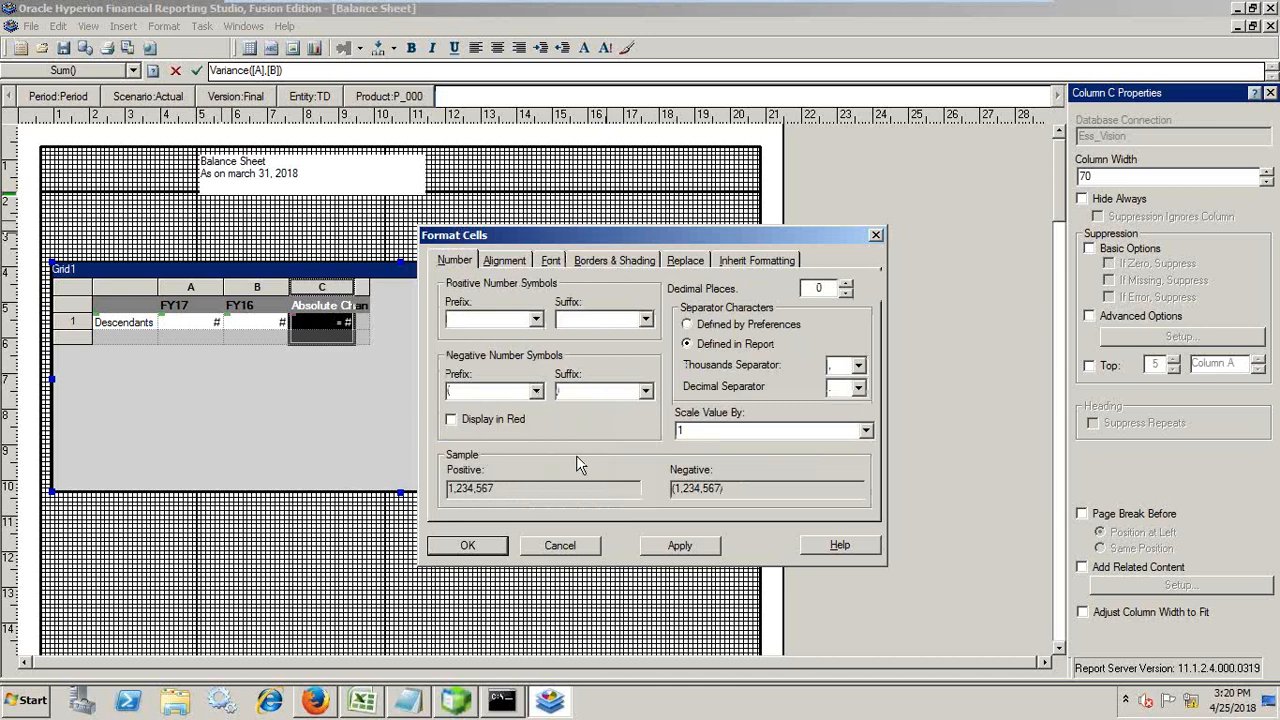
left_click(452, 424)
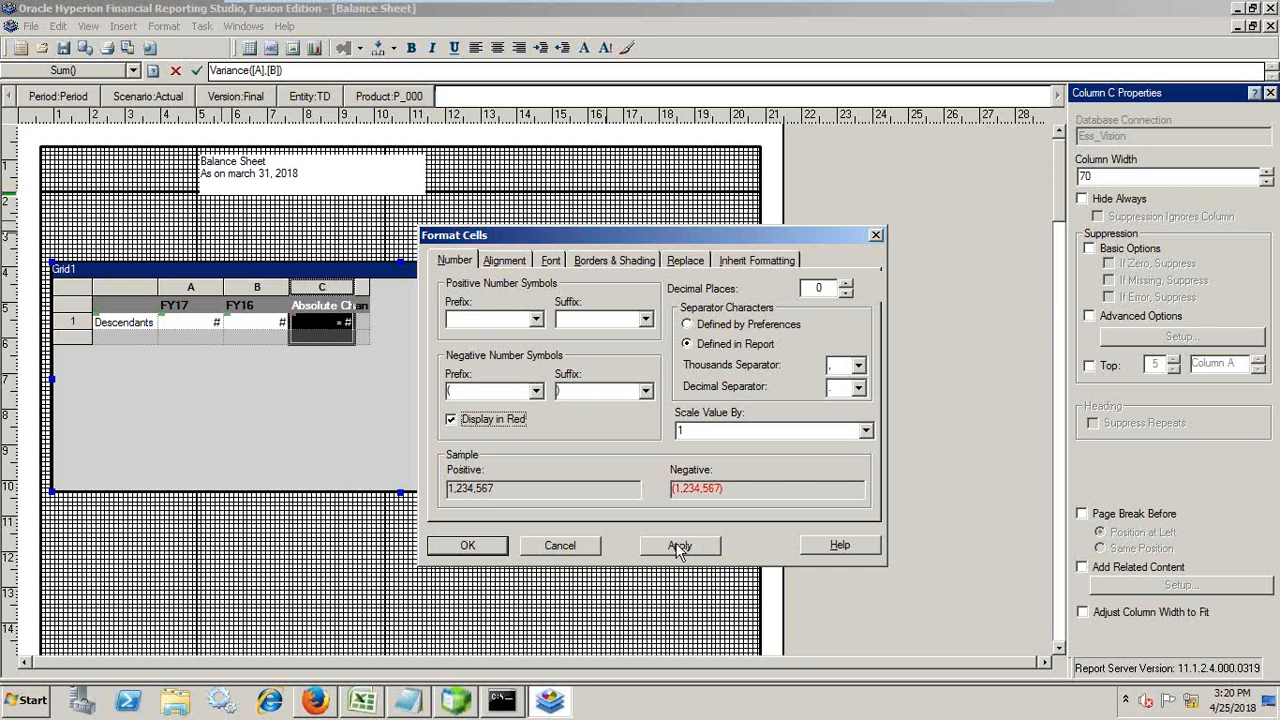
left_click(477, 550)
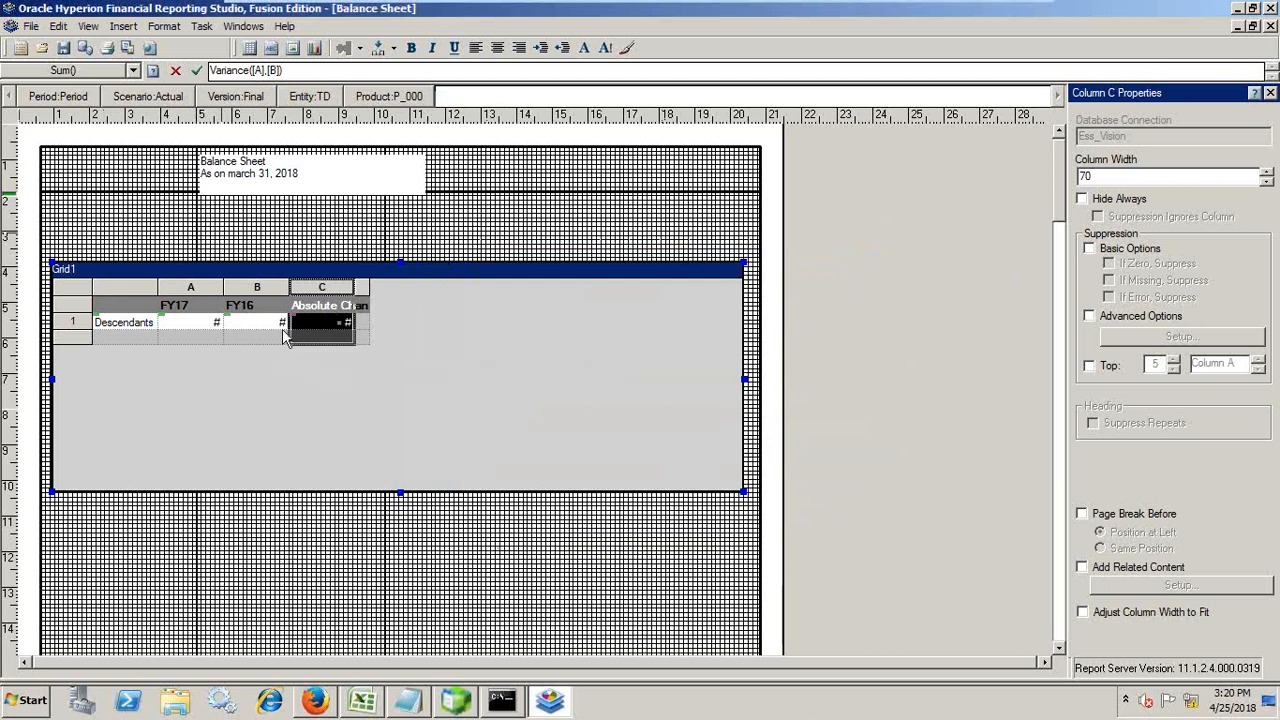
Switch to EPM Workspace, close the open Balance Sheet report, refresh the Sample Content folder, and return to Financial Reporting Studio.
left_click(322, 328)
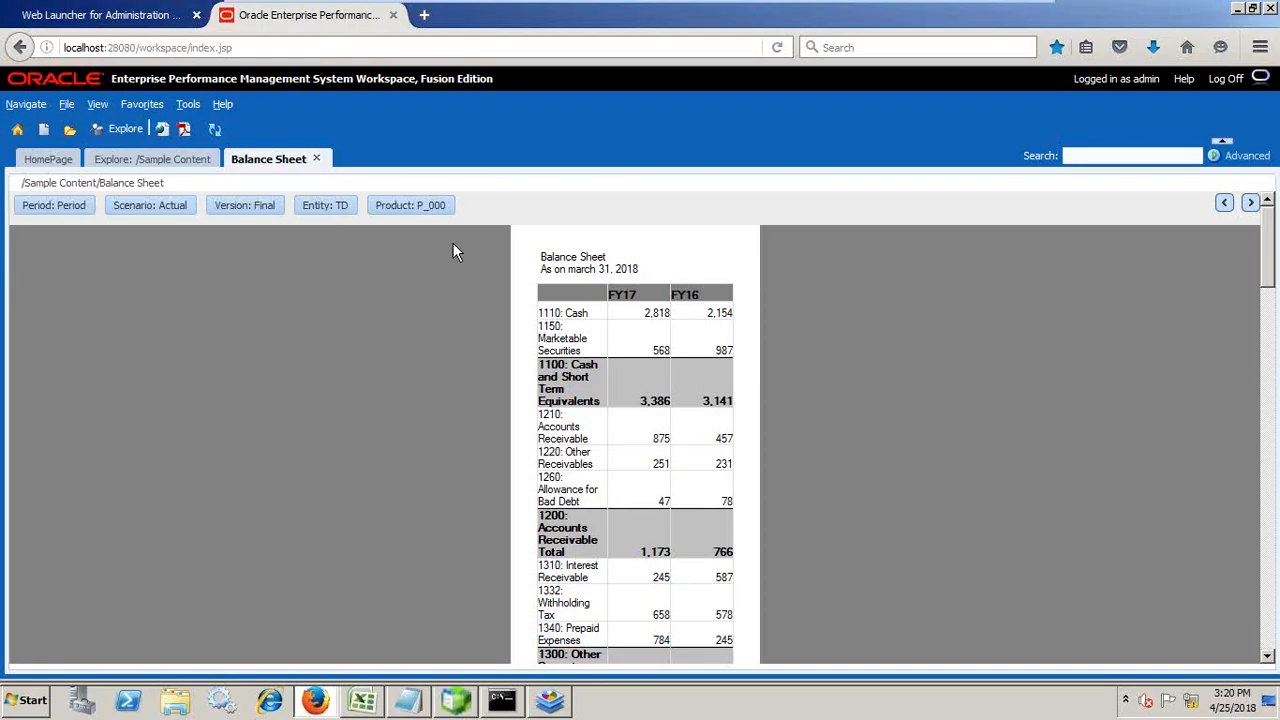
left_click(316, 158)
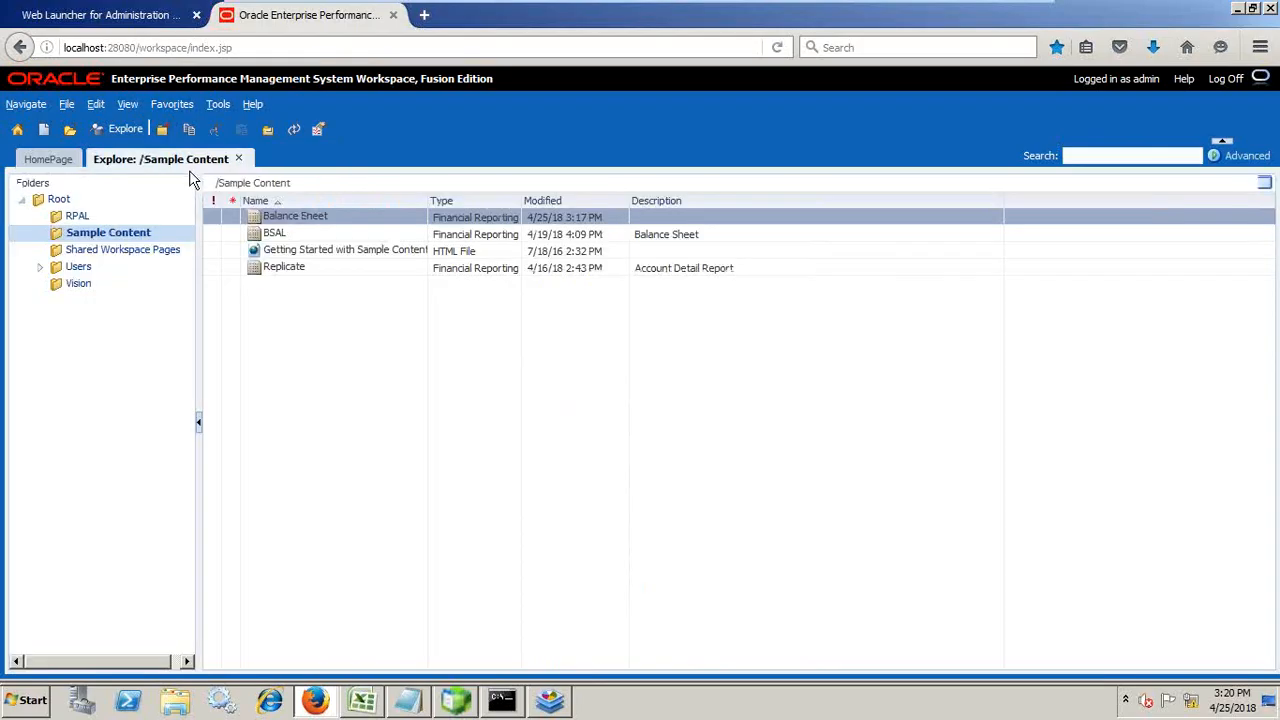
left_click(294, 131)
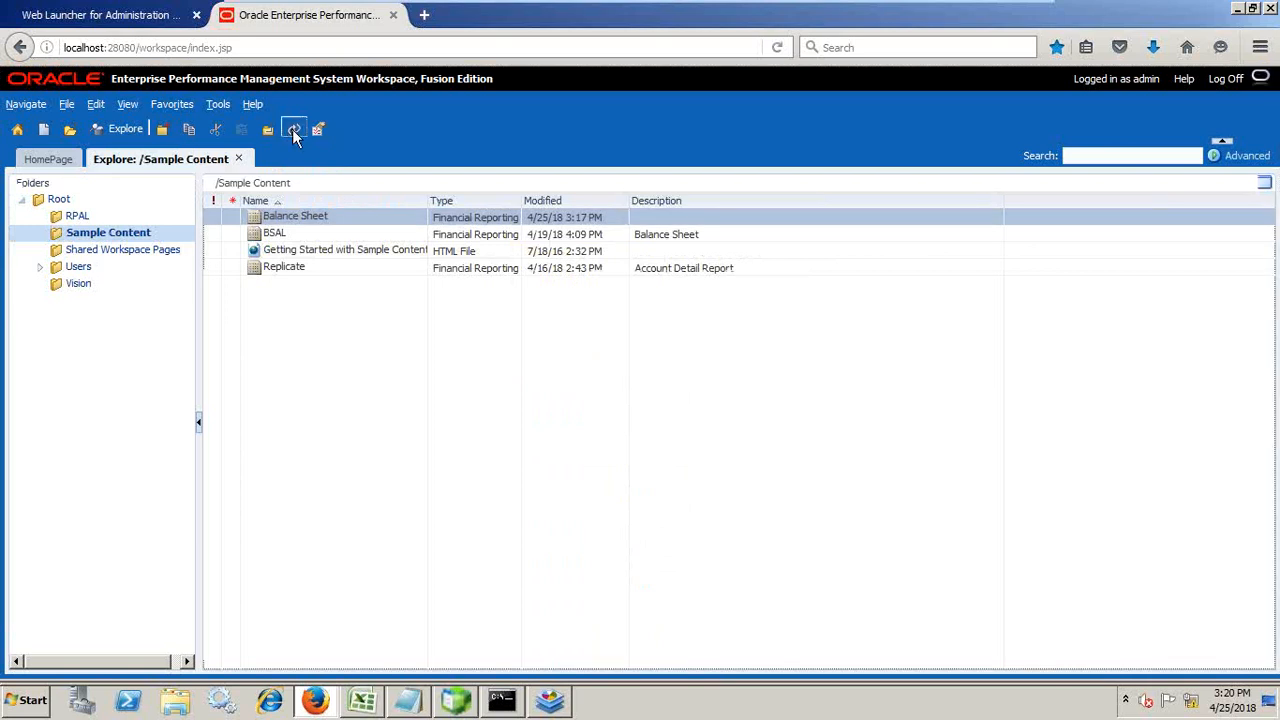
key("alt+Tab")
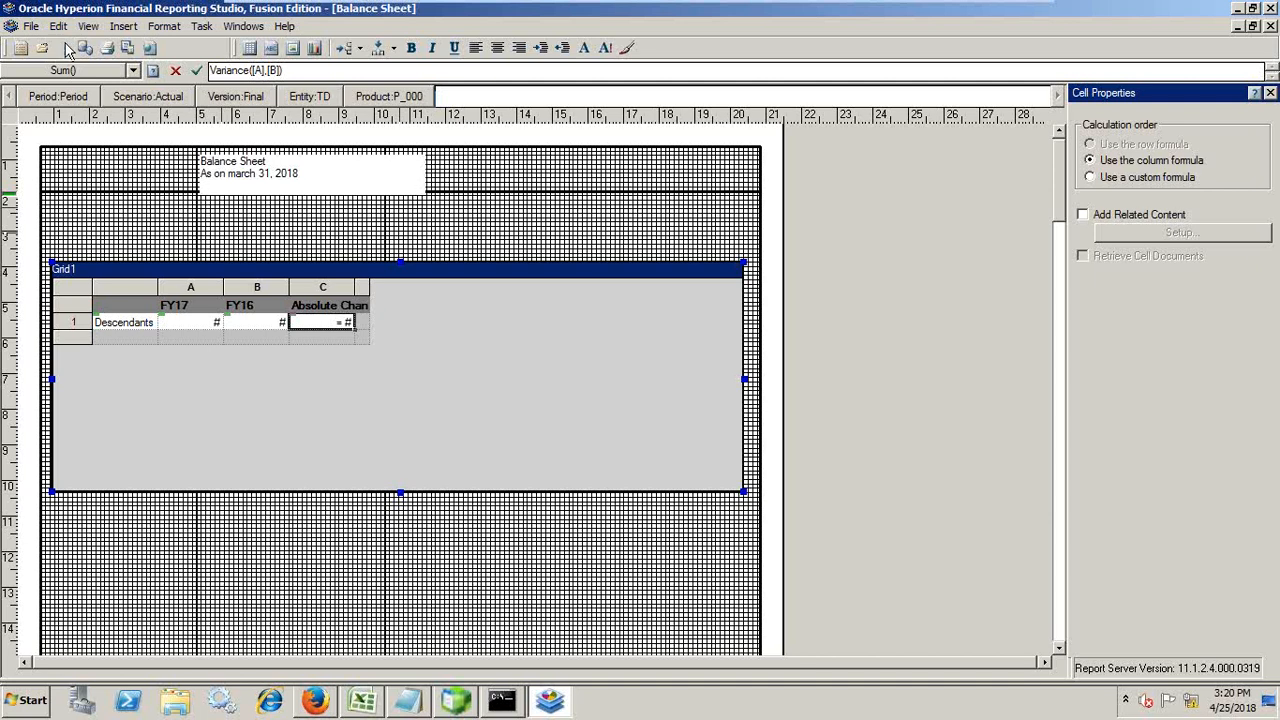
Open the web preview of the report, examine the Absolute Change YoY values across the accounts, and close the preview.
left_click(150, 48)
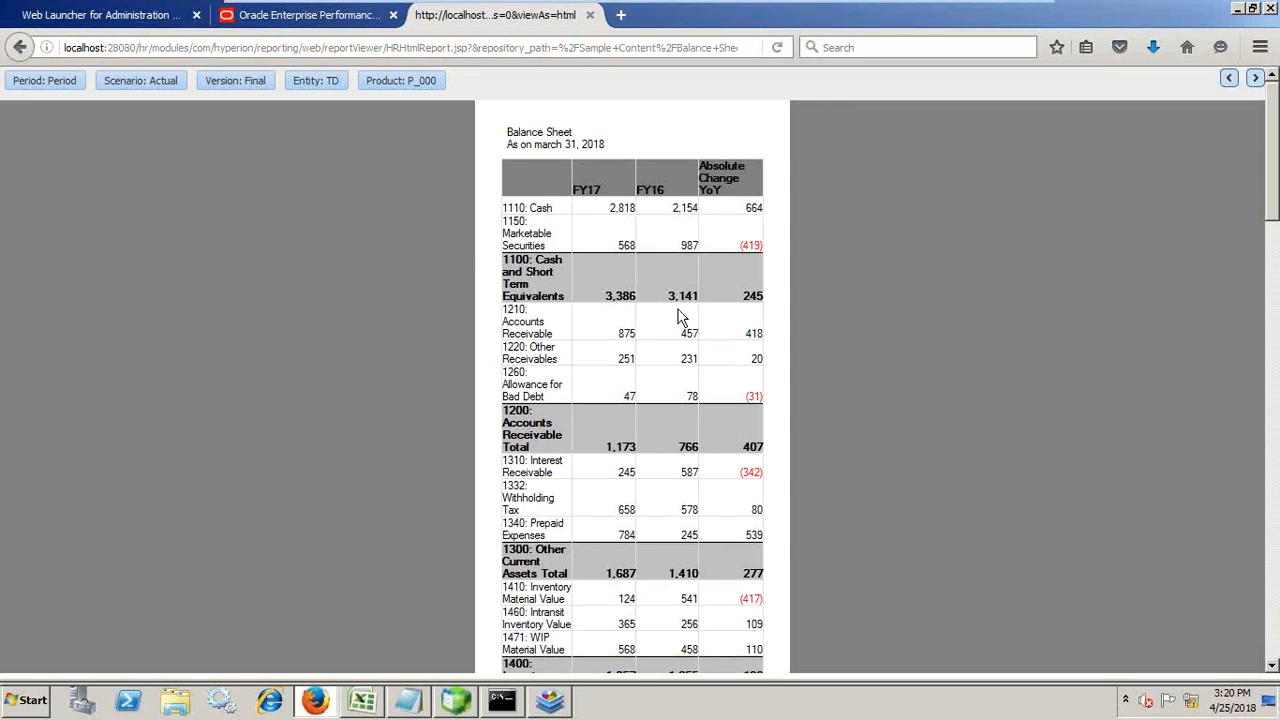
scroll(677, 318, "down", 5)
scroll(680, 314, "up", 5)
scroll(655, 300, "down", 3)
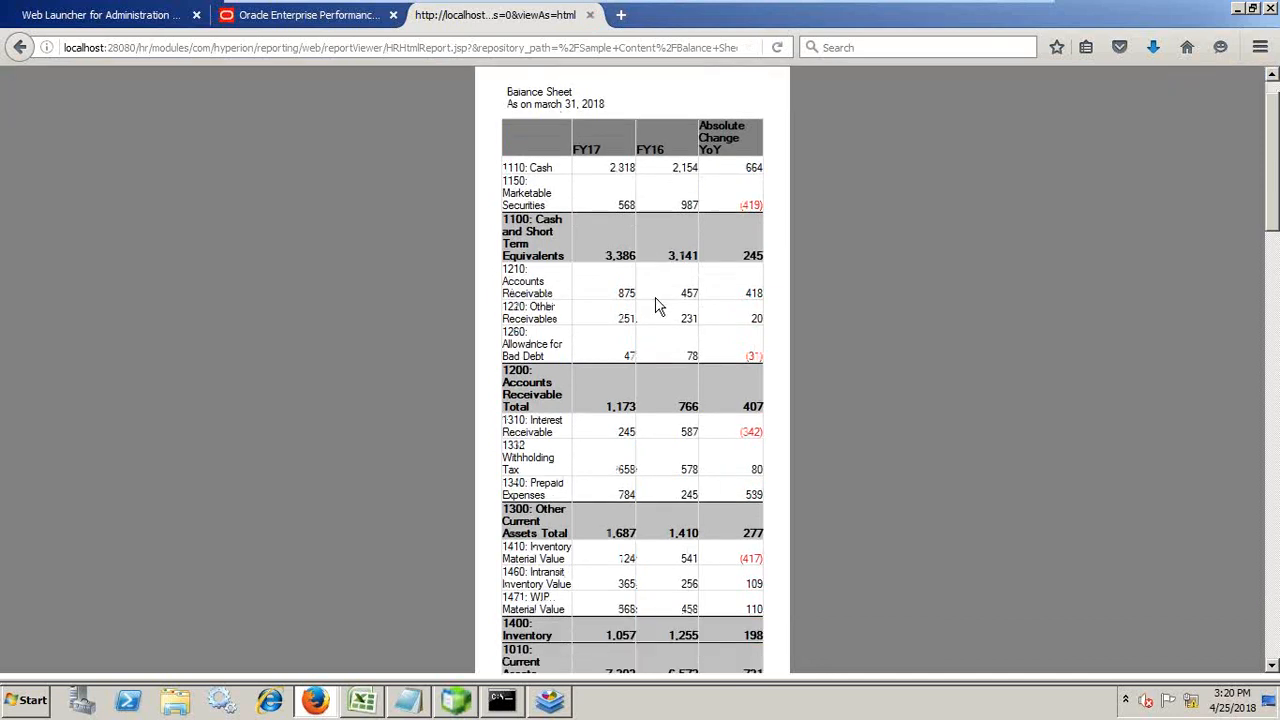
scroll(658, 300, "up", 3)
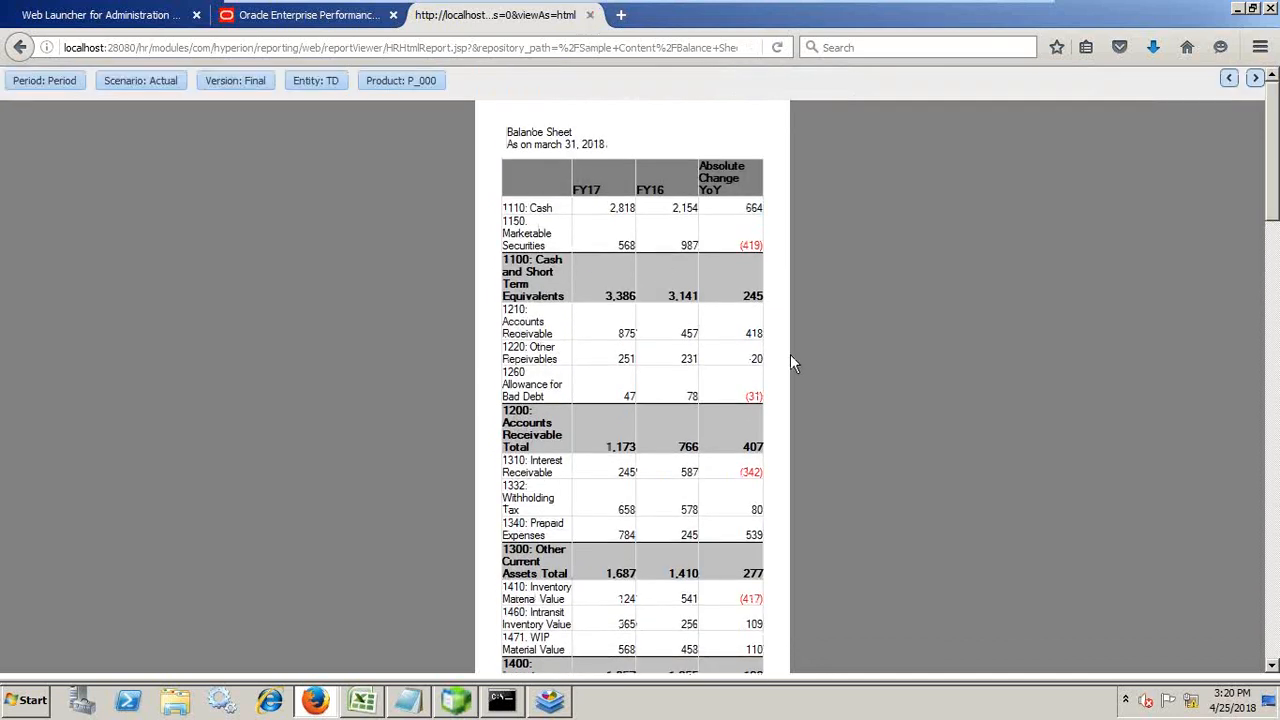
left_click(589, 15)
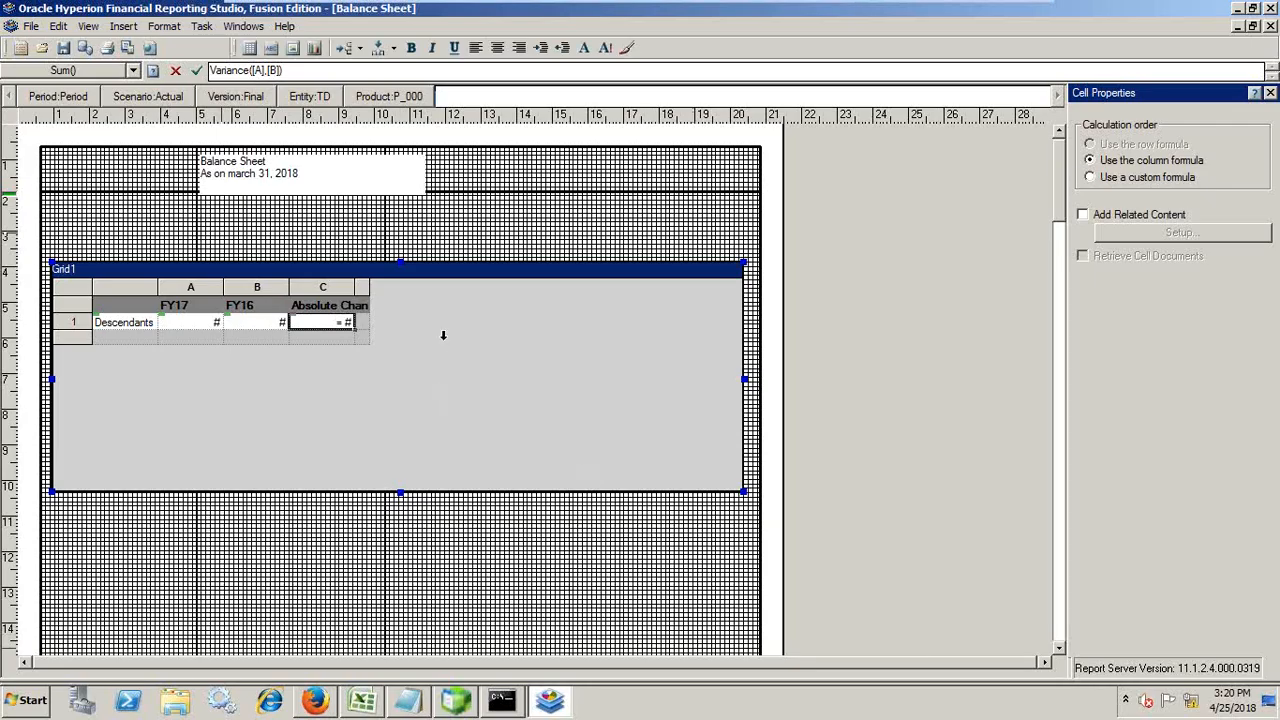
Insert a formula column after column C in the grid.
left_click(363, 288)
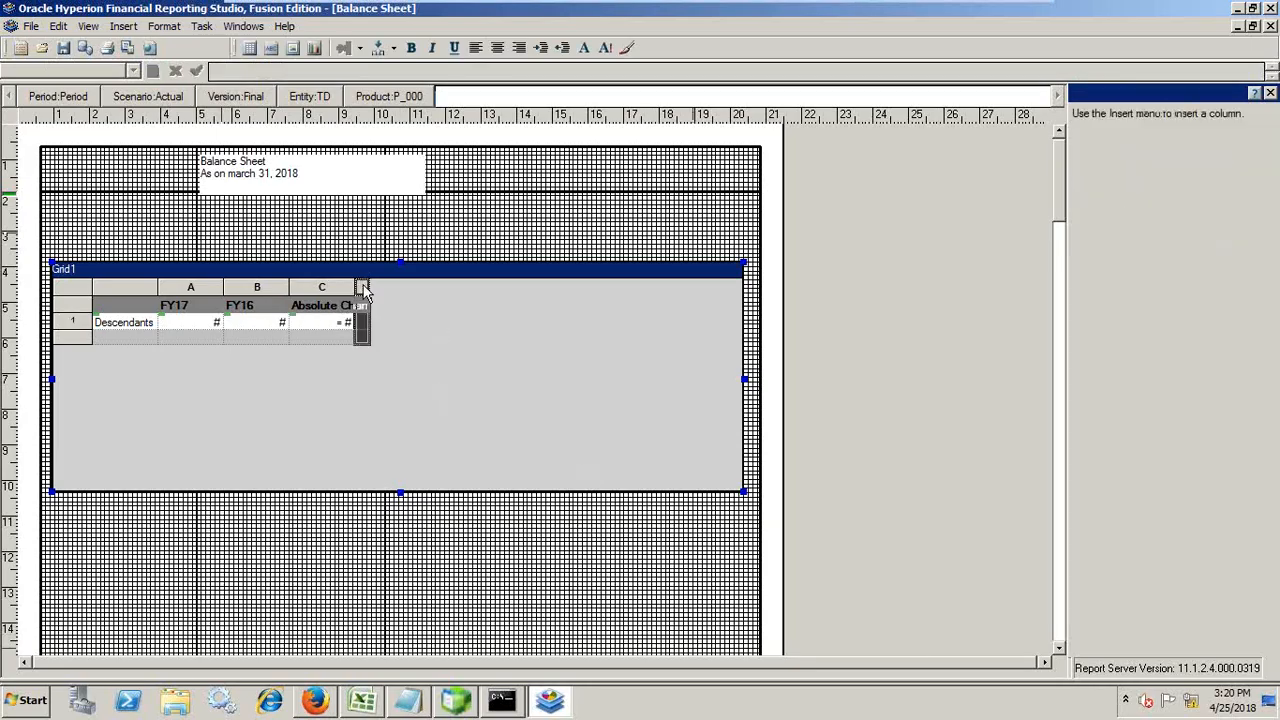
left_click(124, 26)
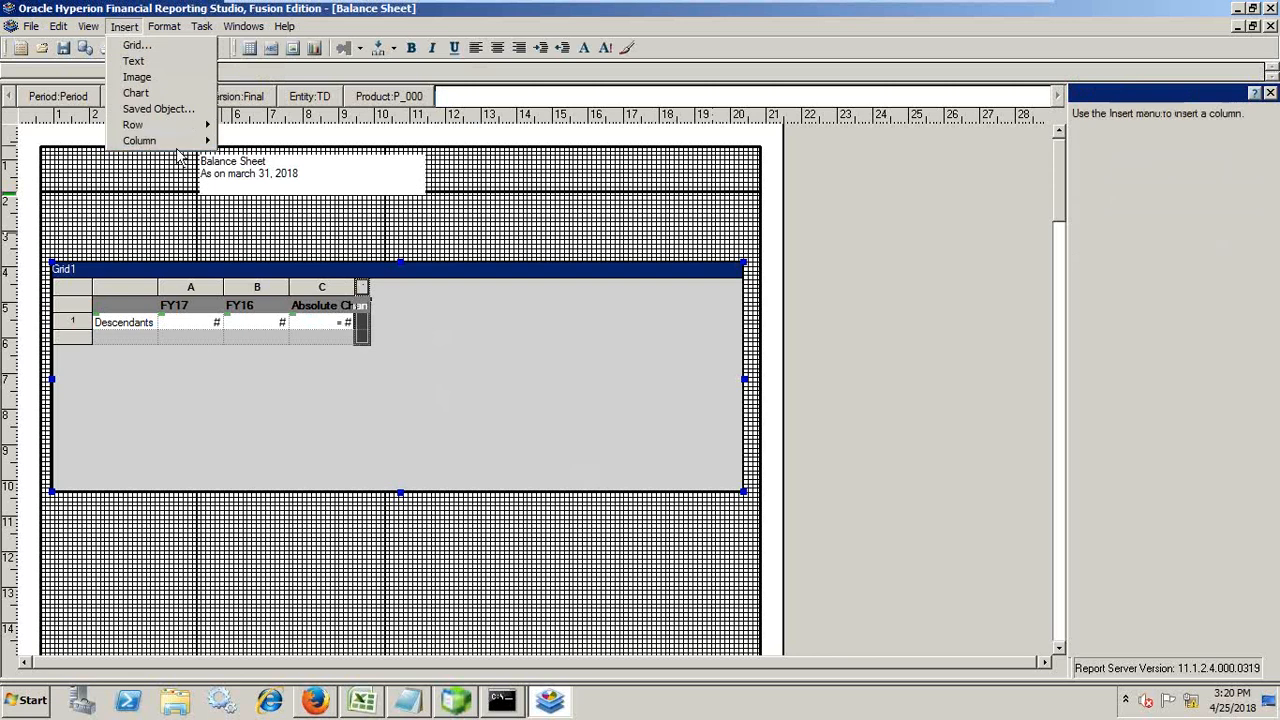
mouse_move(181, 147)
left_click(241, 140)
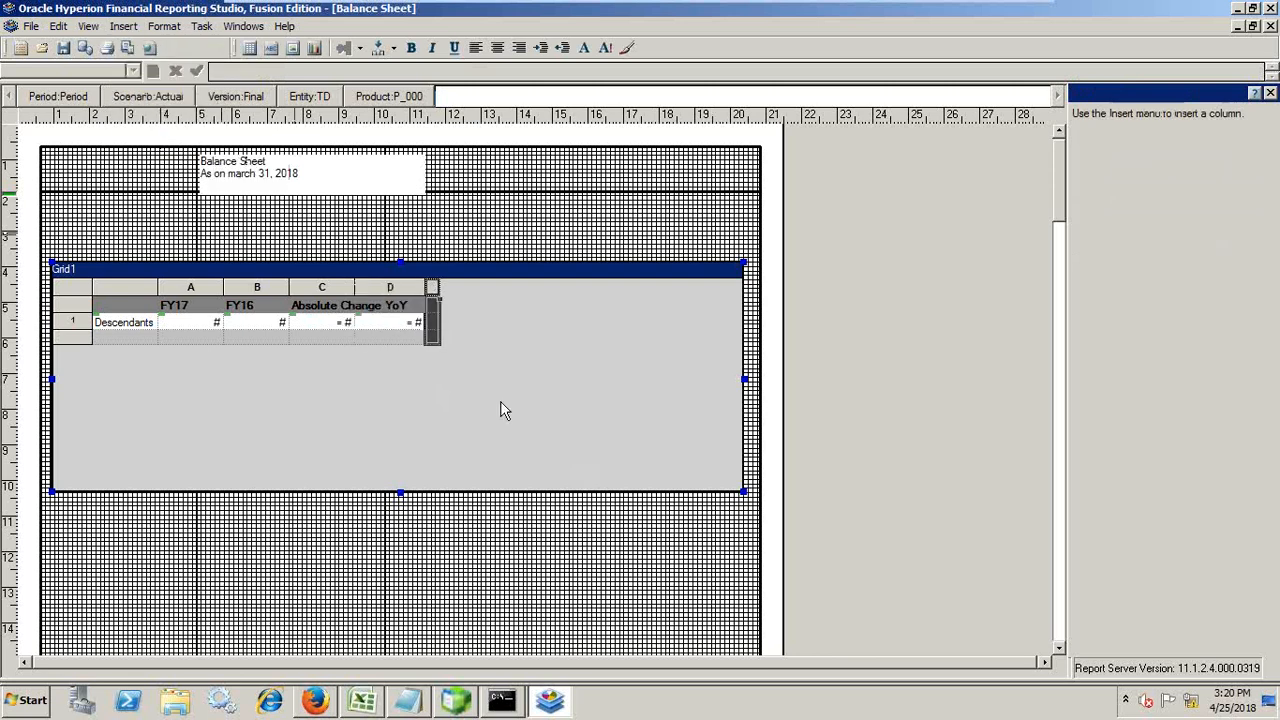
Select column D's heading cell, and widen column C and the row heading column so their text fits better.
left_click(401, 322)
left_click(395, 306)
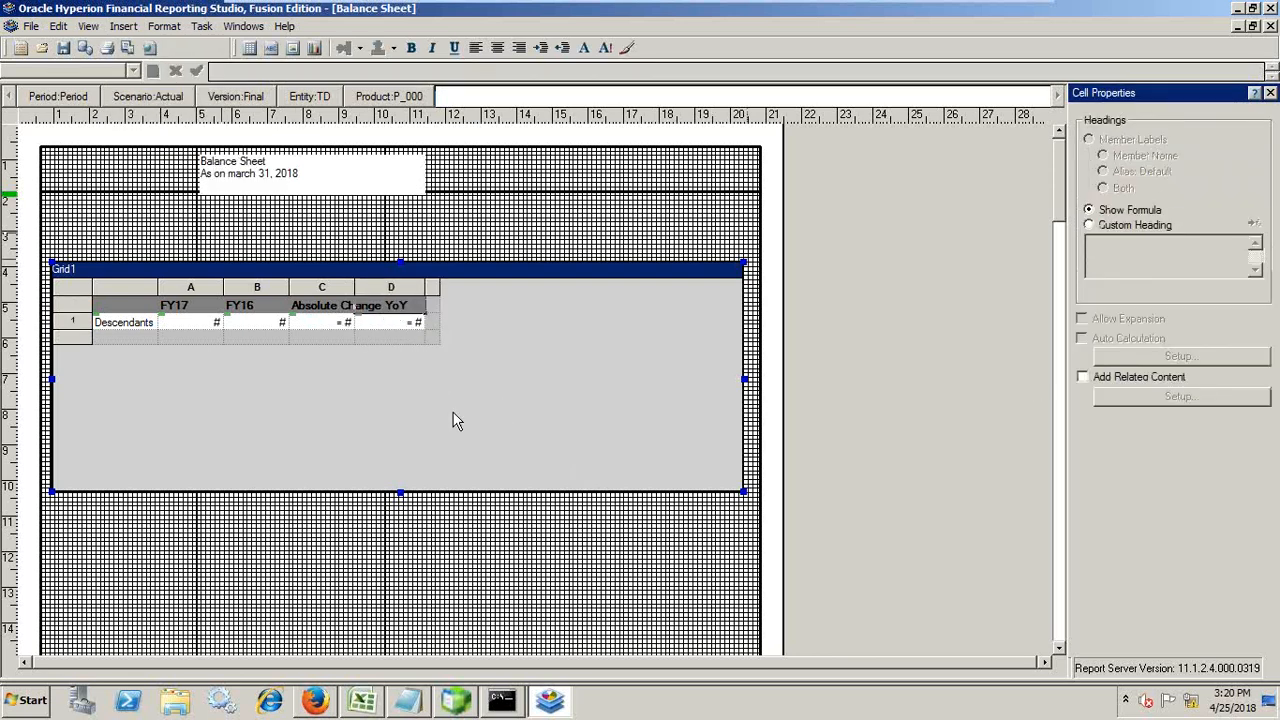
left_click_drag(355, 287, 376, 287)
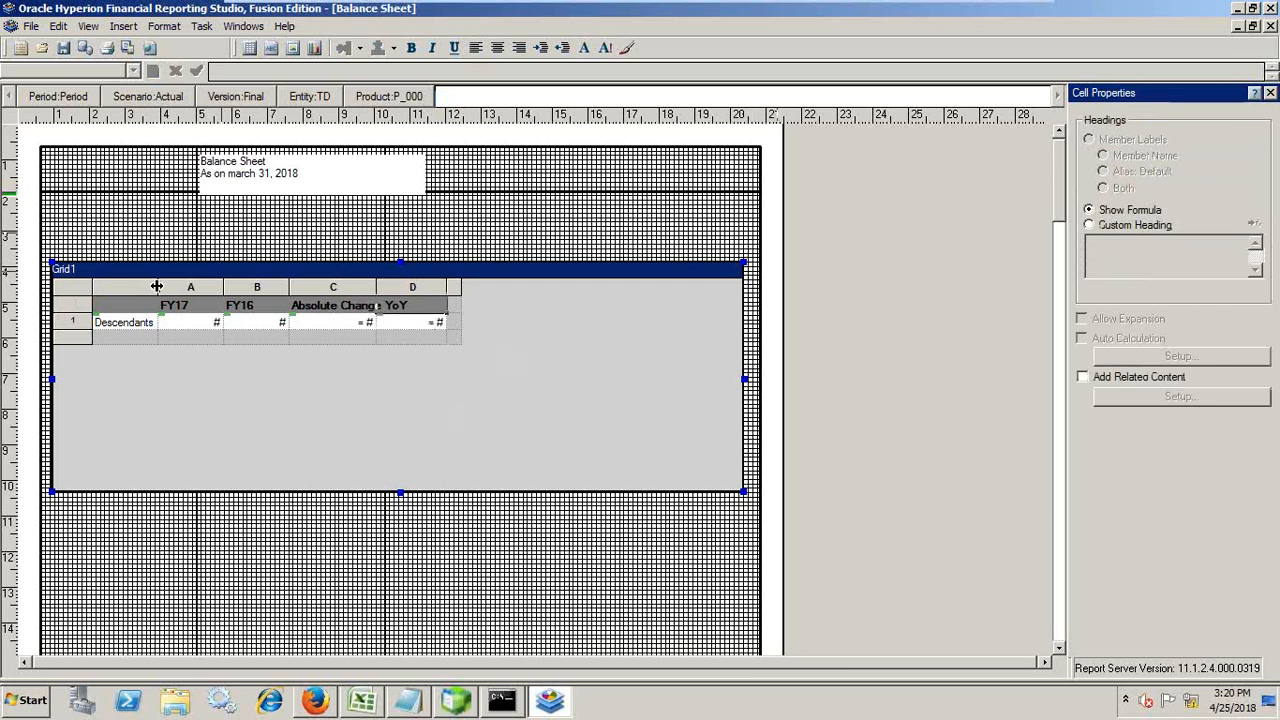
left_click_drag(157, 287, 241, 287)
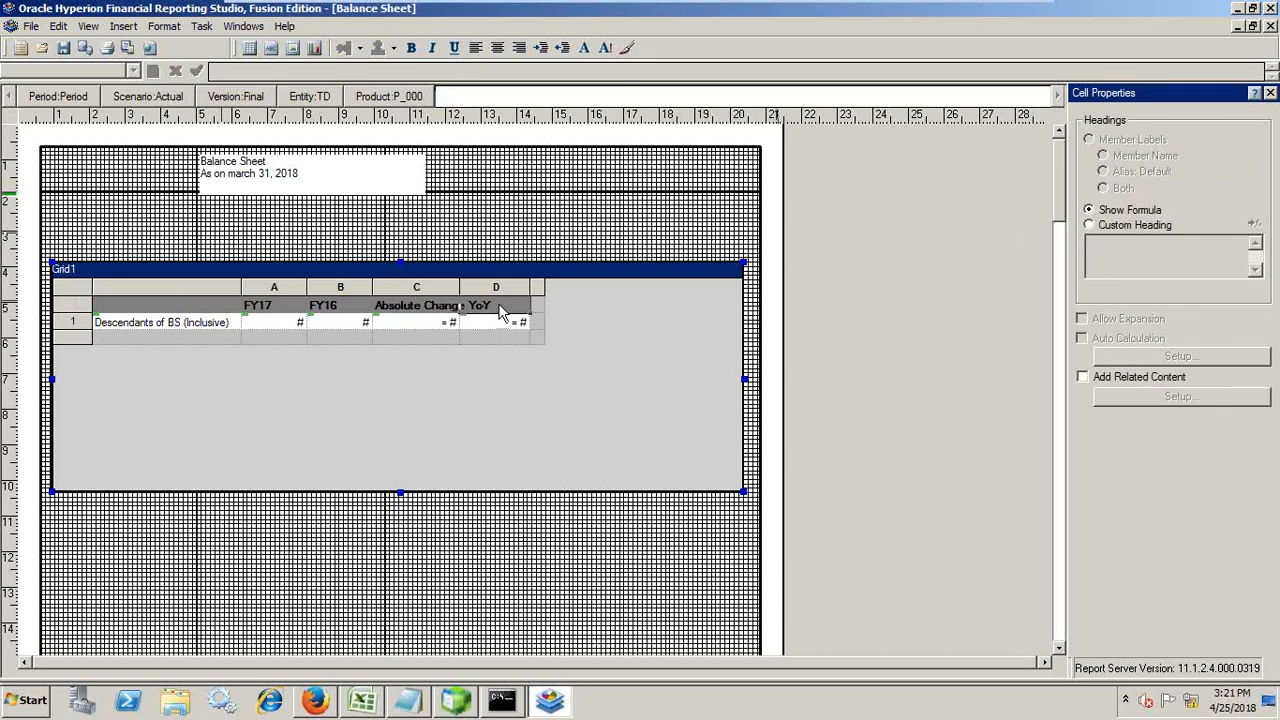
Give column D the custom heading "Change % YoY".
left_click(1089, 225)
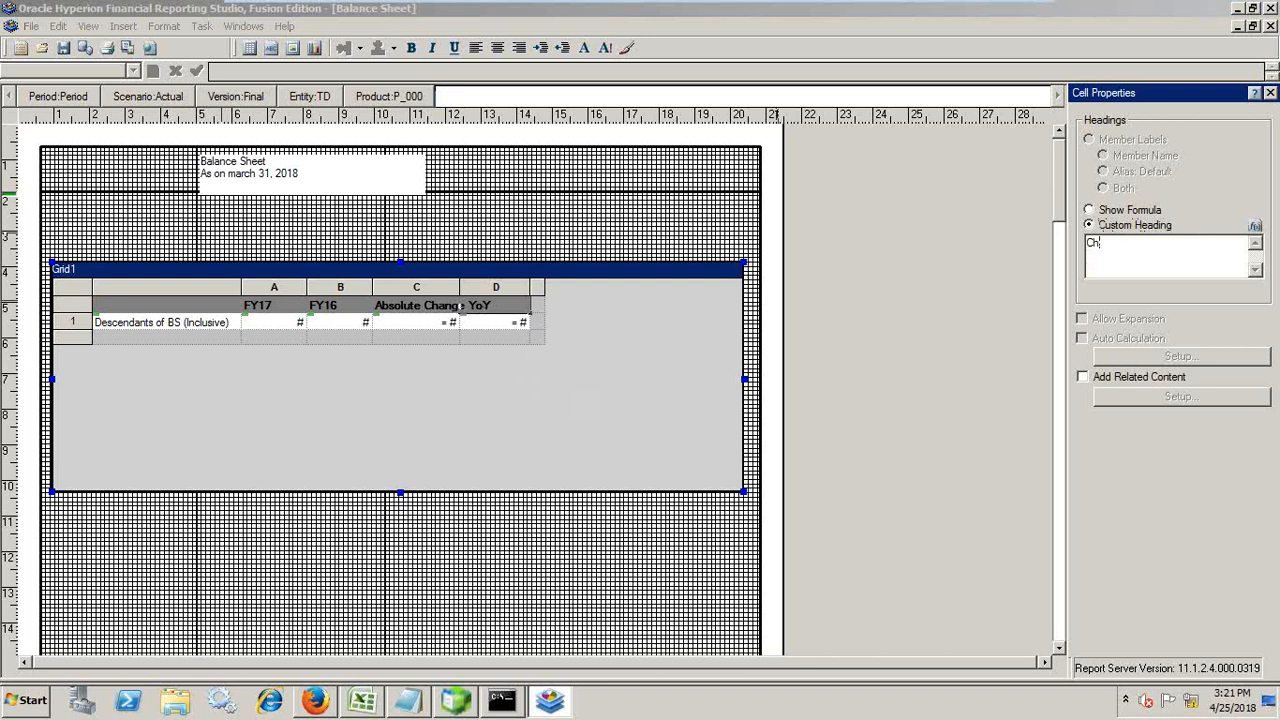
type("Change")
type("% YoY")
left_click(478, 322)
left_click(485, 305)
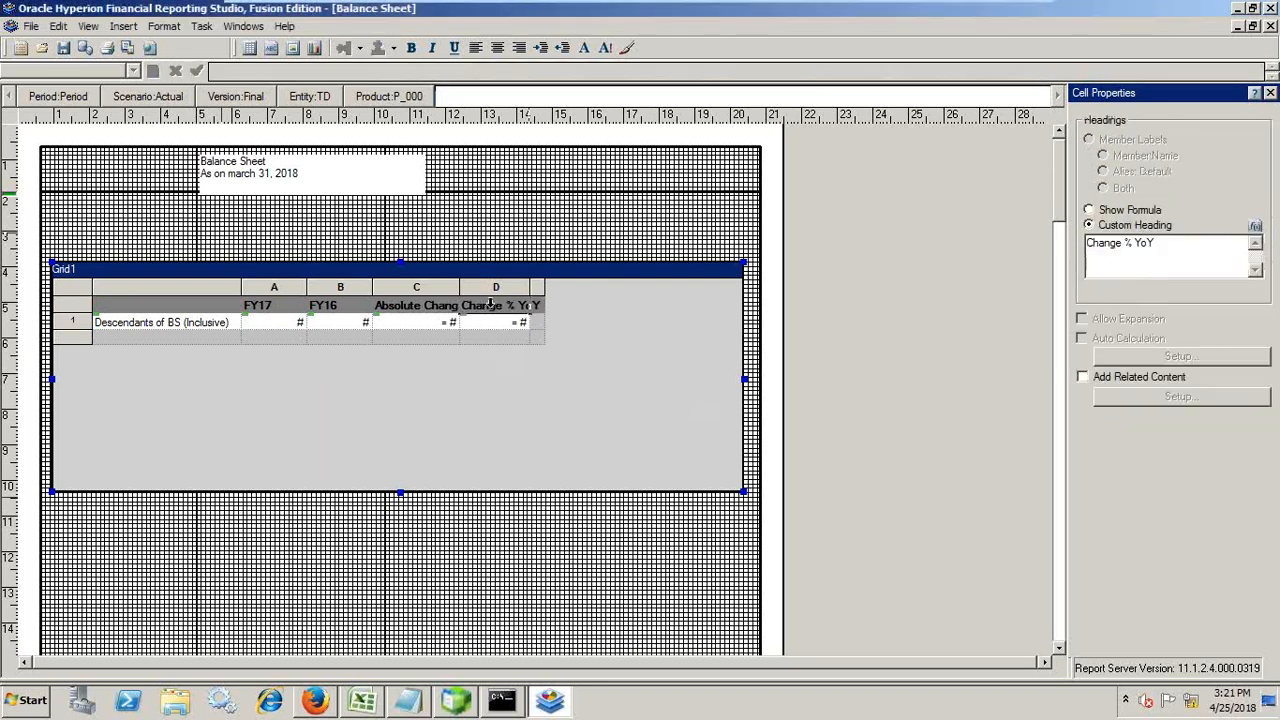
Set column D's formula to VariancePercent([A],[B]) and check it in the column's data cell.
left_click(480, 287)
left_click(133, 70)
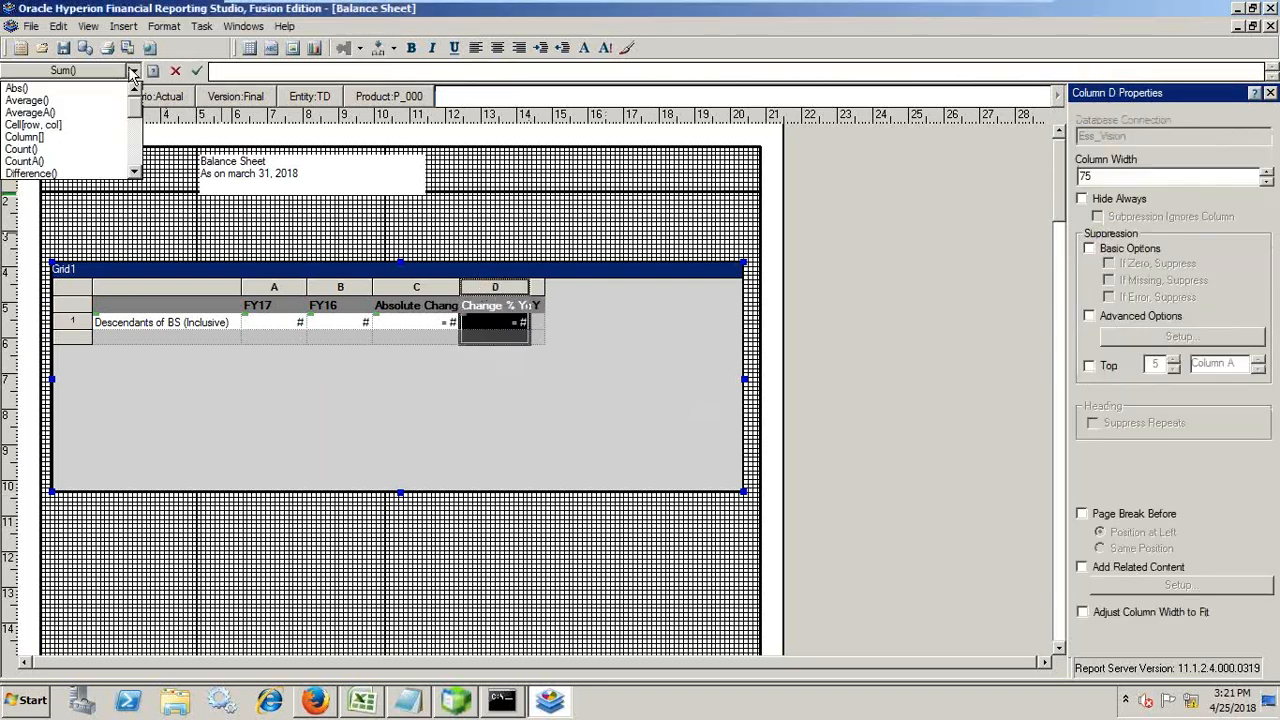
left_click_drag(134, 109, 132, 174)
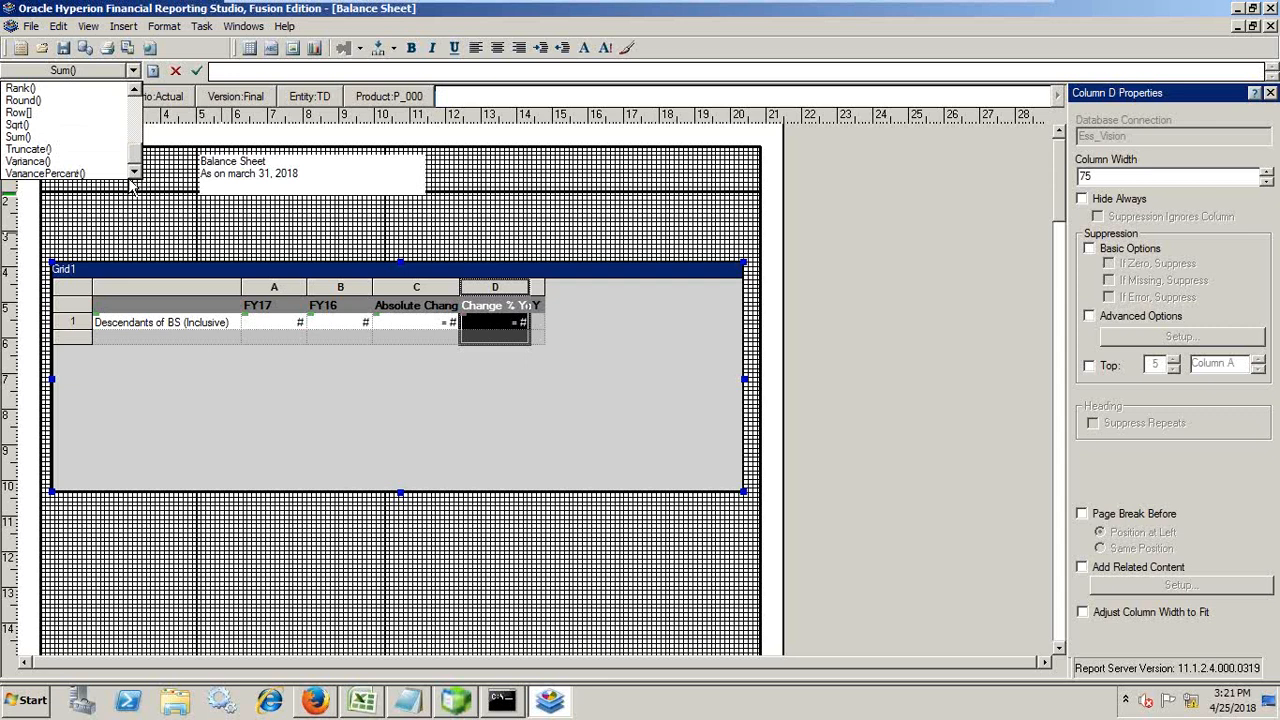
left_click(55, 174)
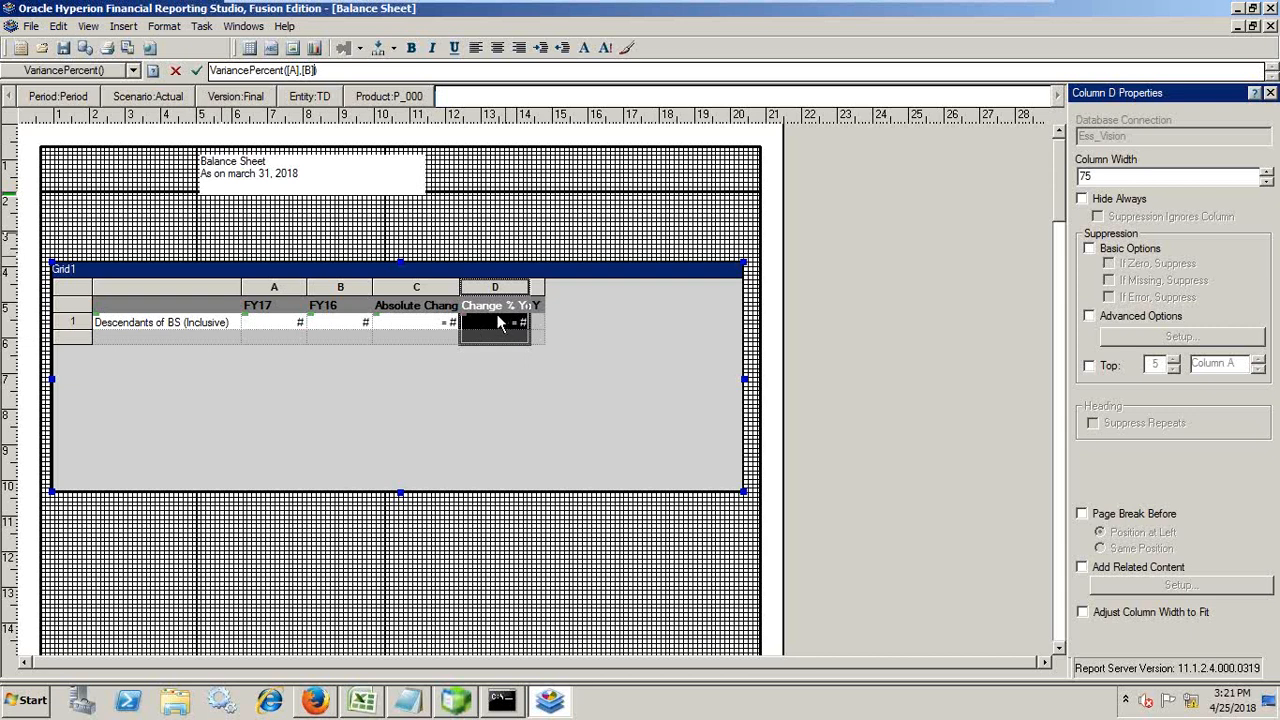
left_click(197, 70)
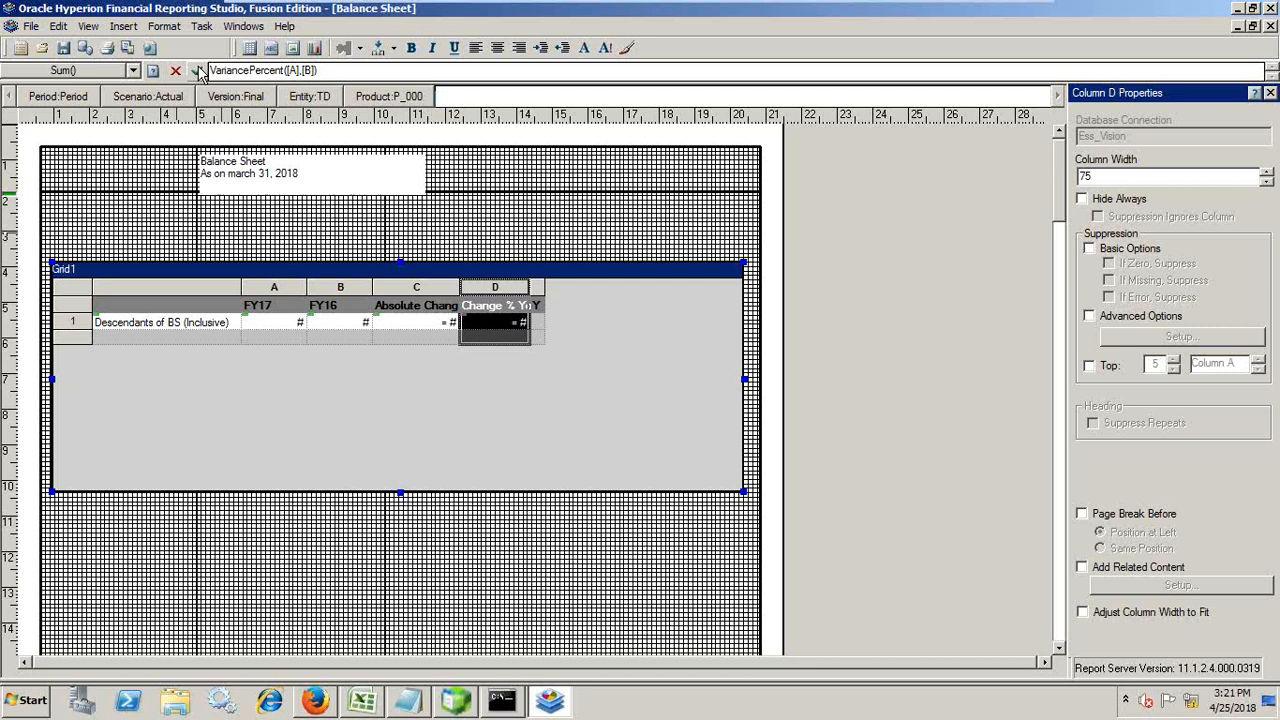
left_click(420, 323)
left_click(508, 322)
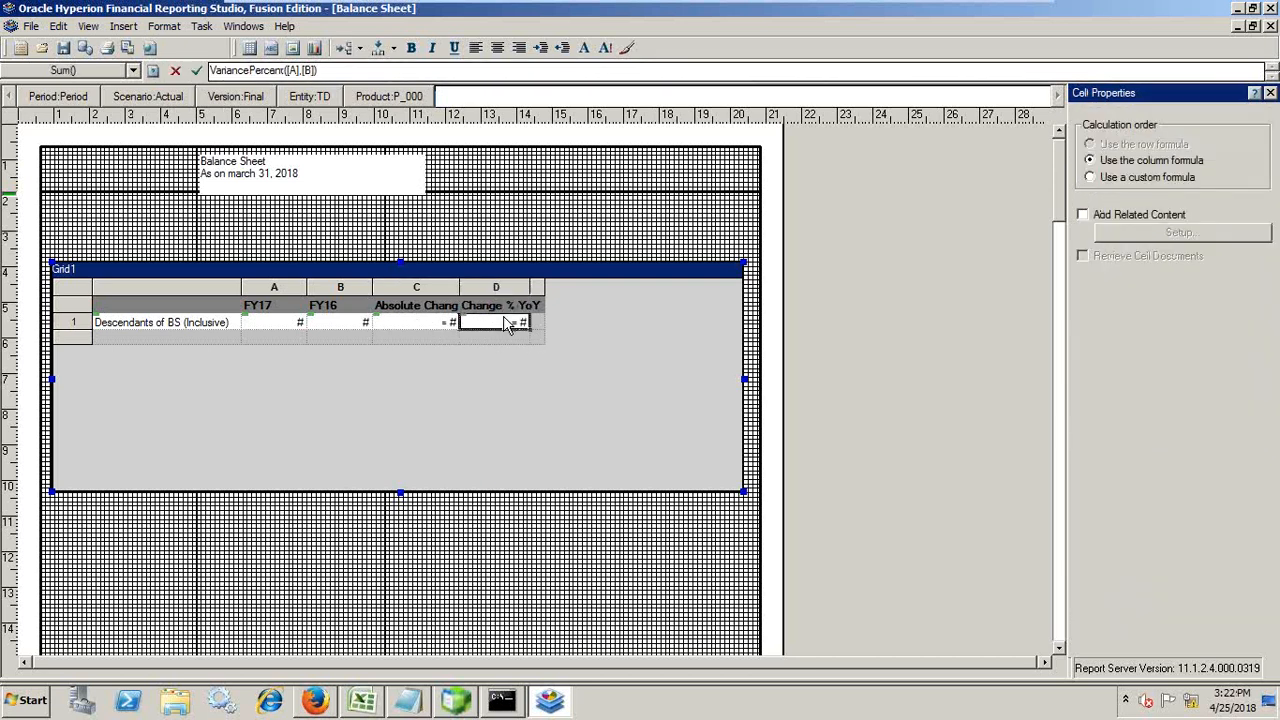
left_click(497, 288)
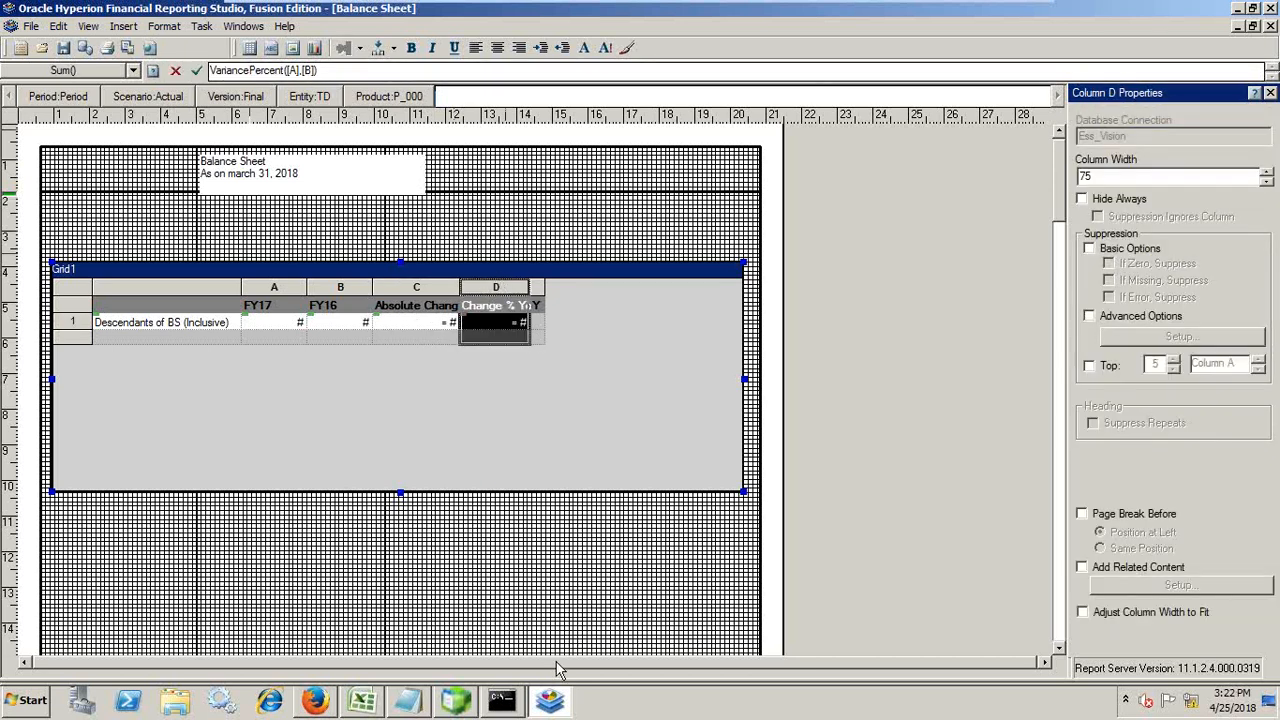
left_click(585, 48)
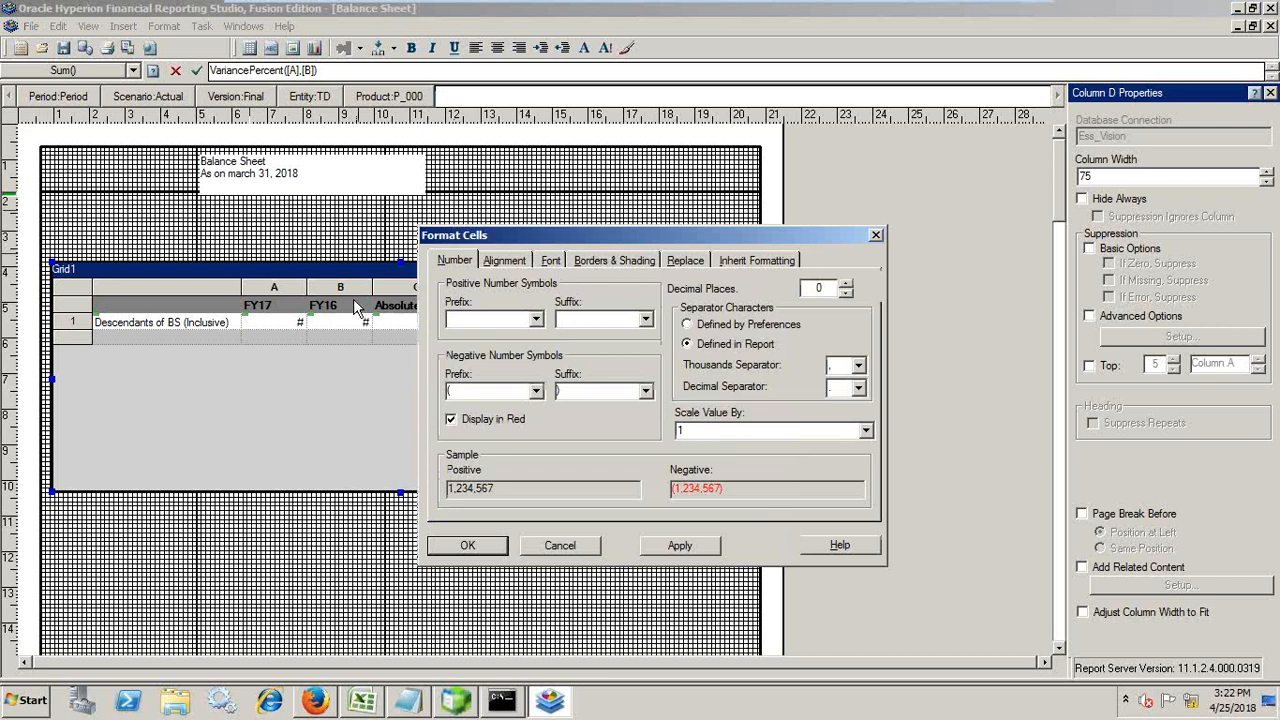
left_click(536, 391)
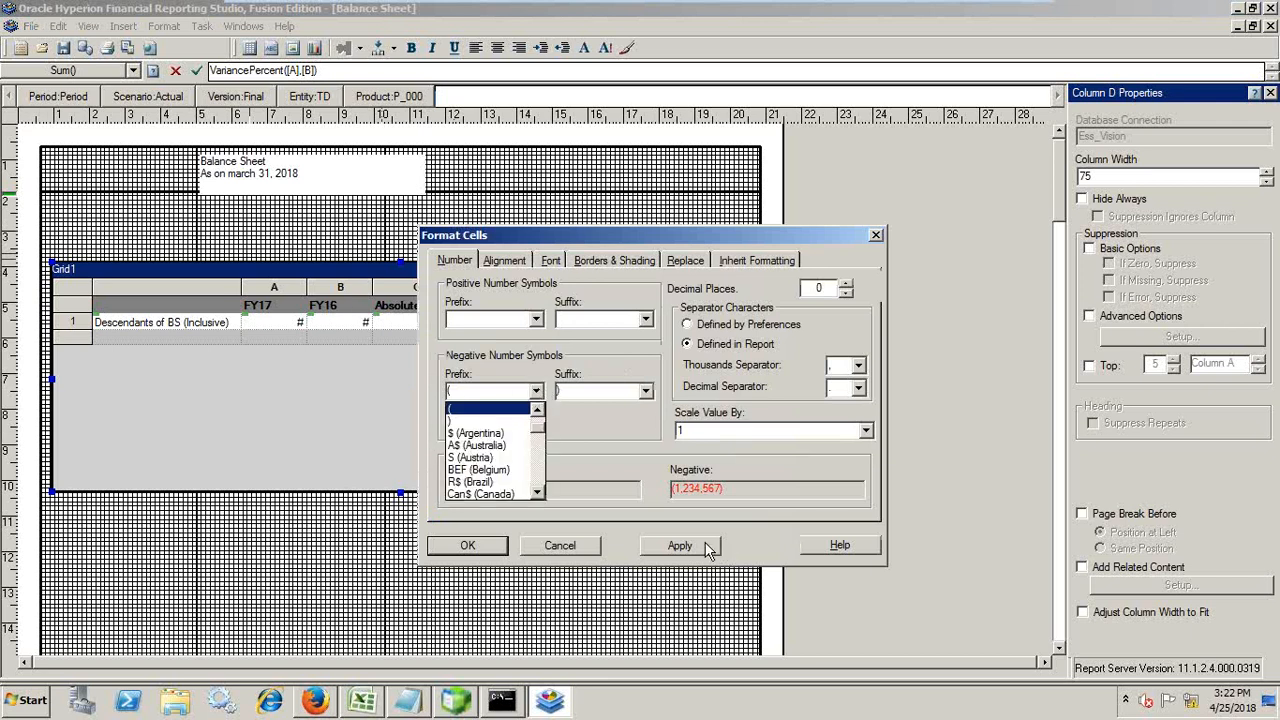
left_click(877, 242)
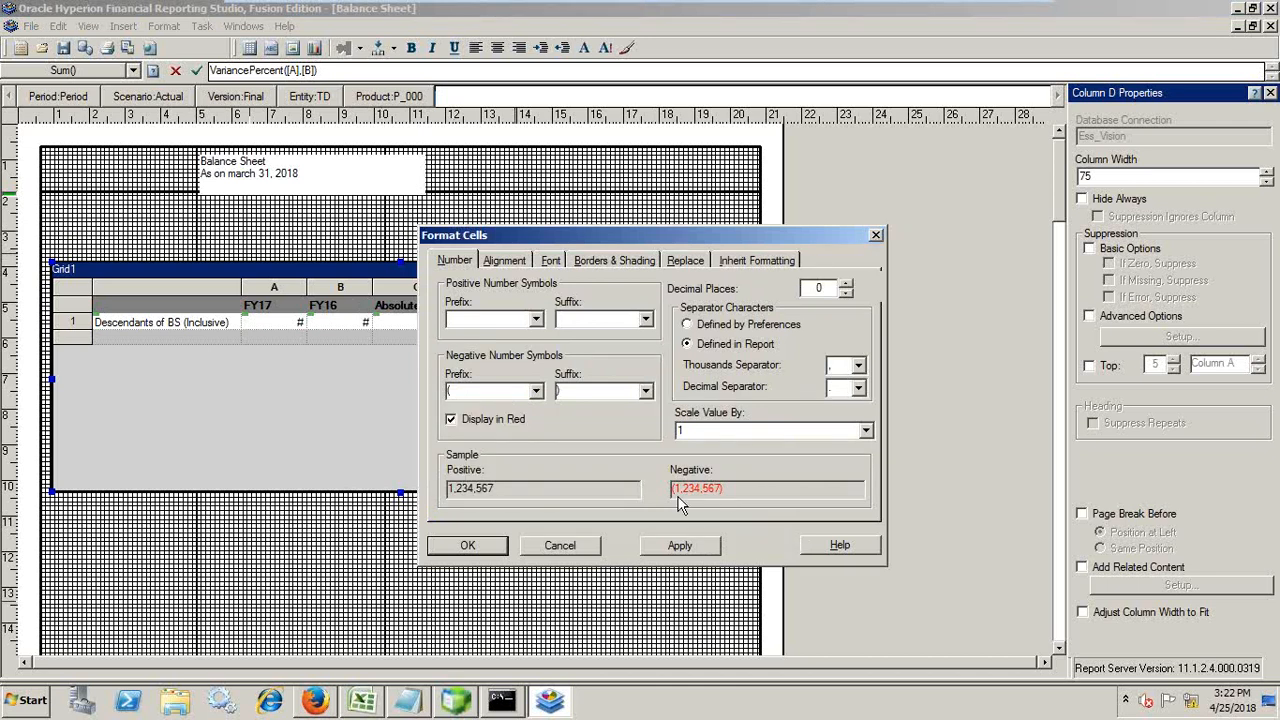
left_click(876, 235)
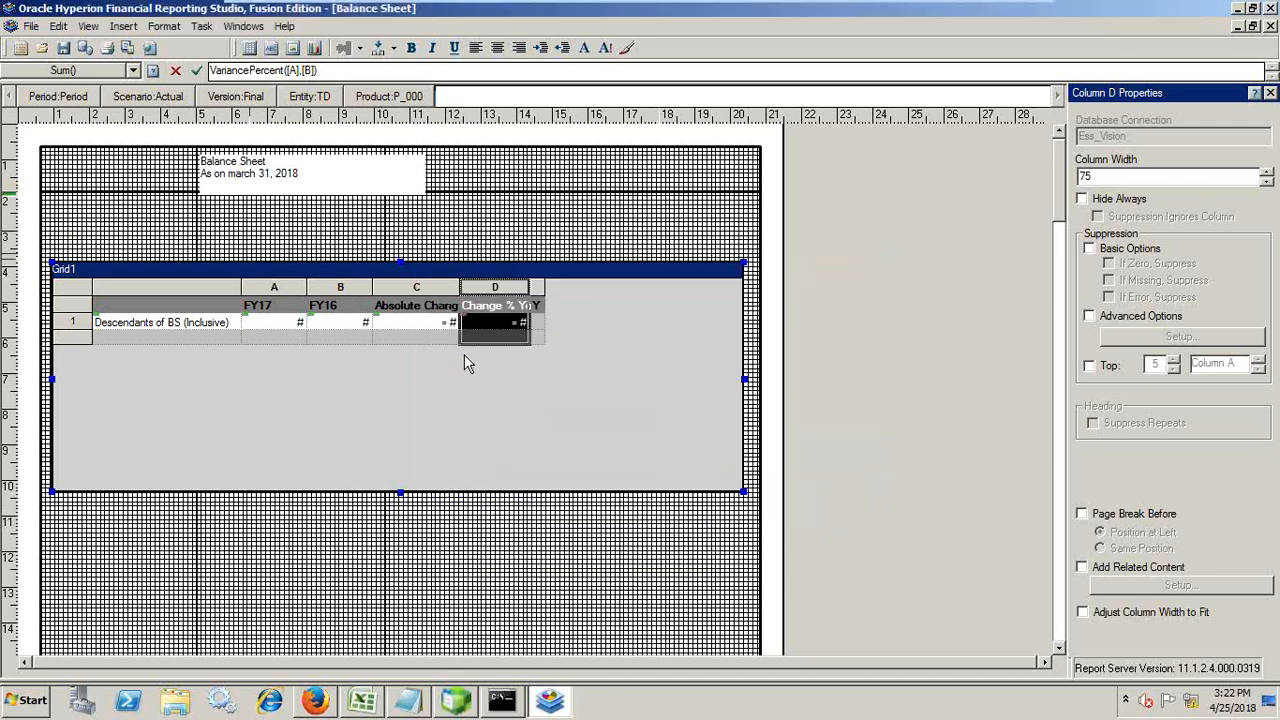
Set column D's negative number format to no prefix and the suffix "%".
left_click(494, 325)
left_click(494, 286)
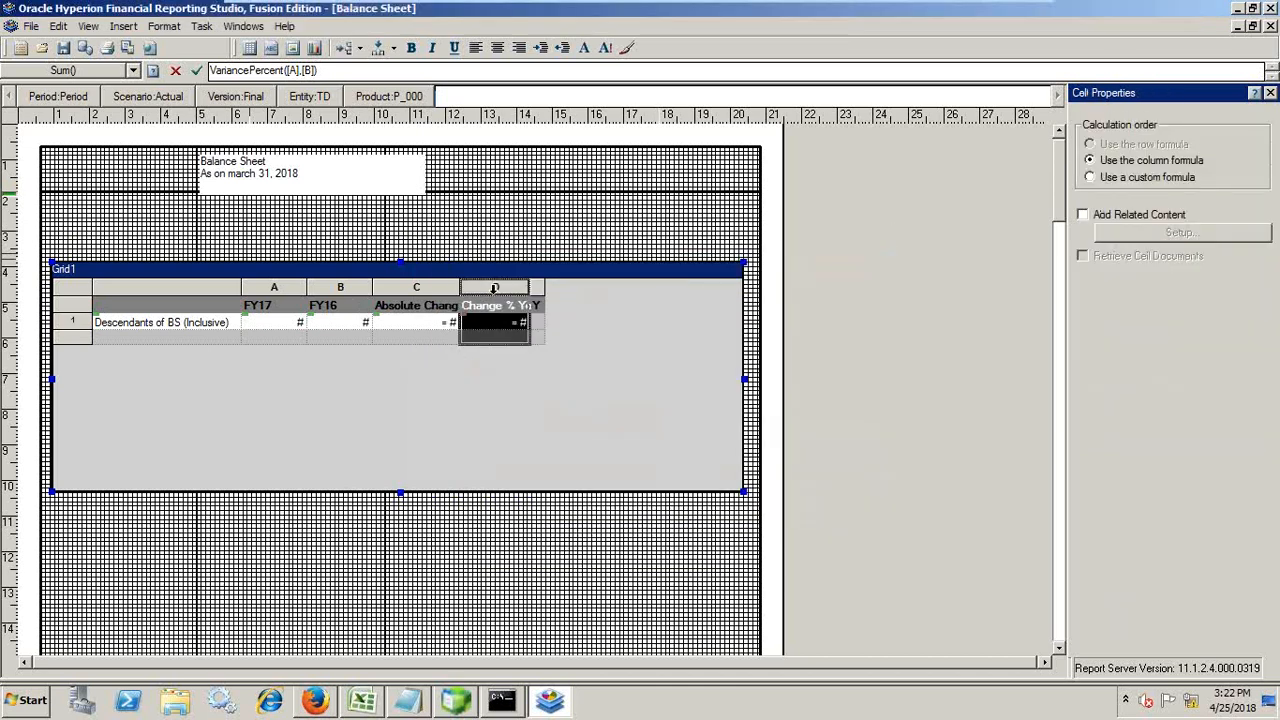
left_click(585, 49)
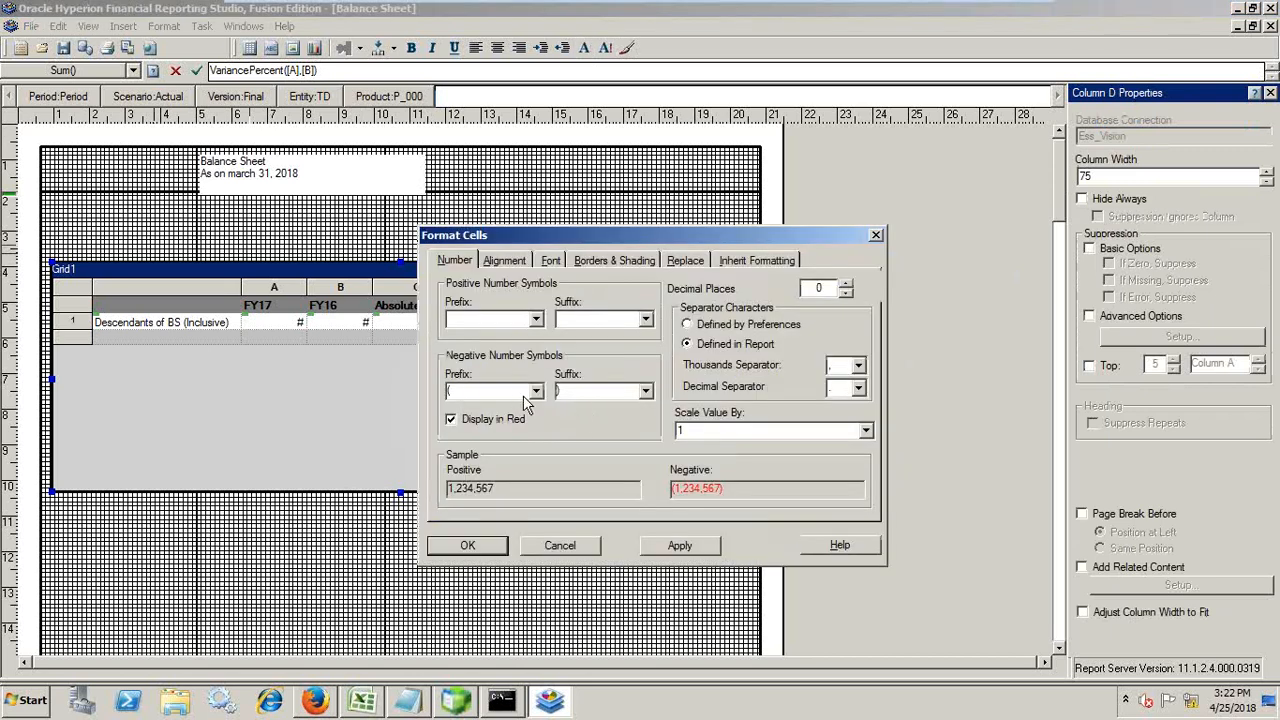
left_click(536, 391)
scroll(486, 423, "up", 1)
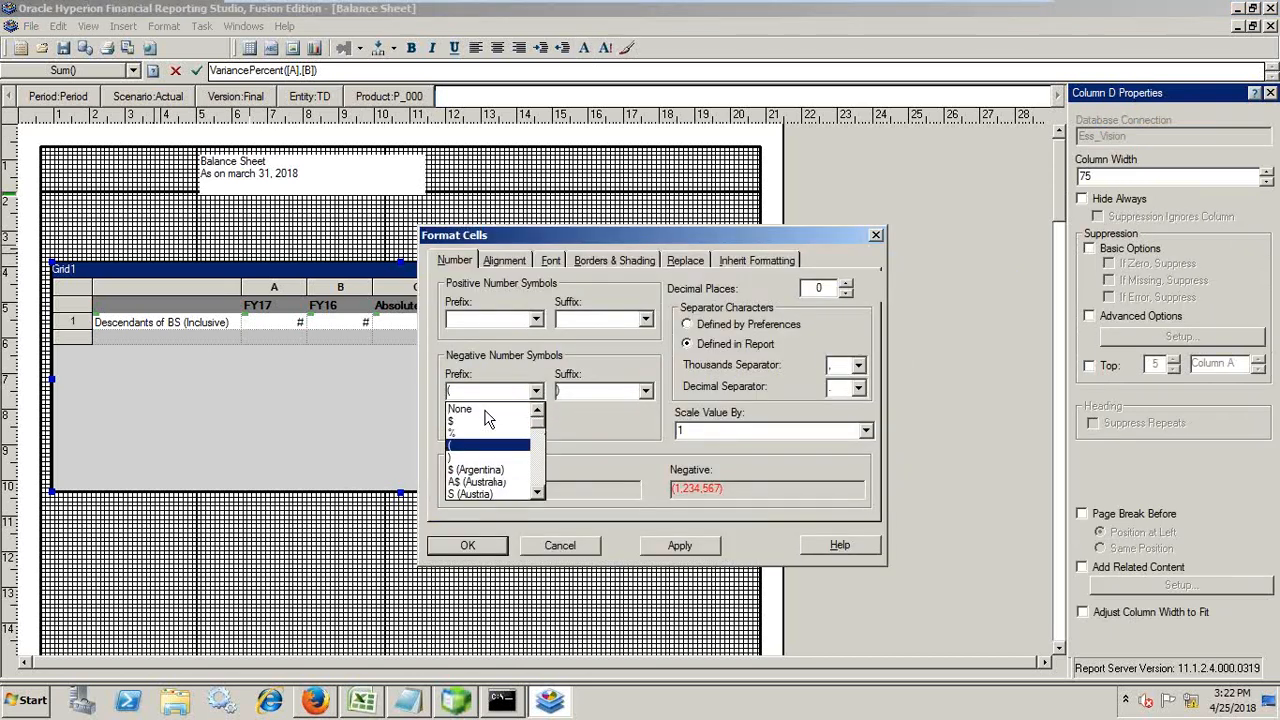
left_click(492, 413)
left_click(644, 391)
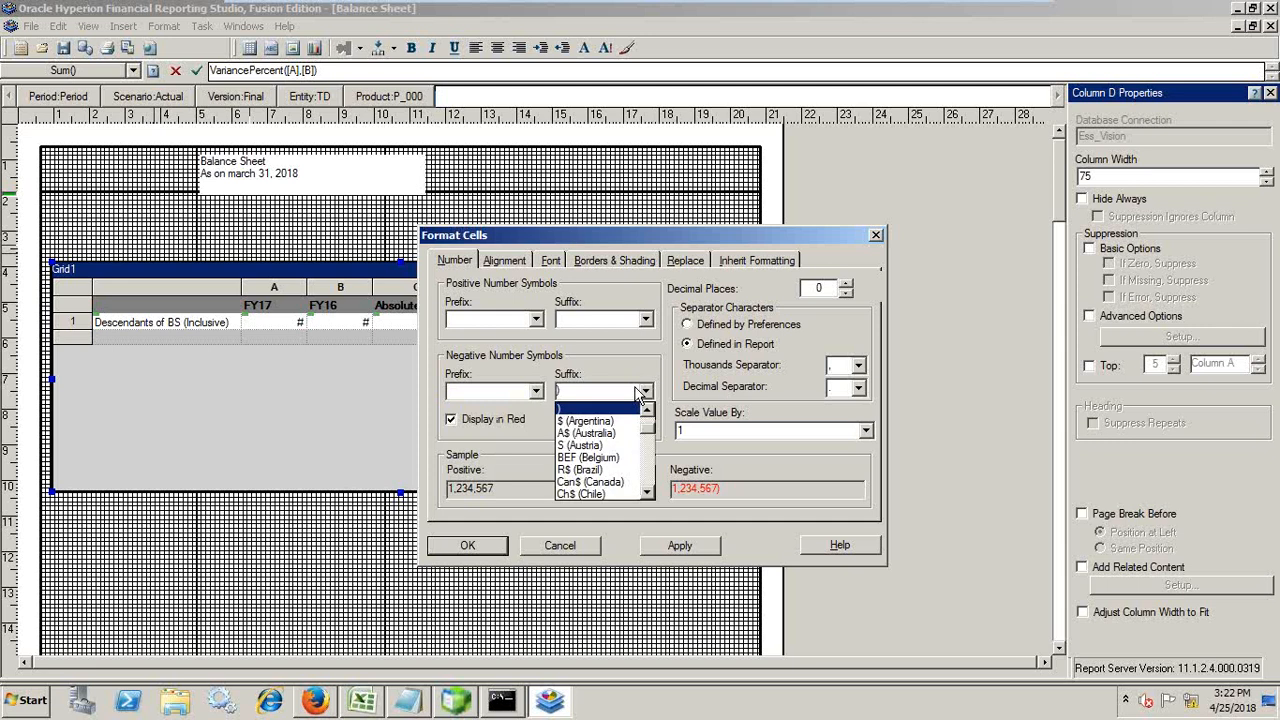
scroll(593, 416, "up", 2)
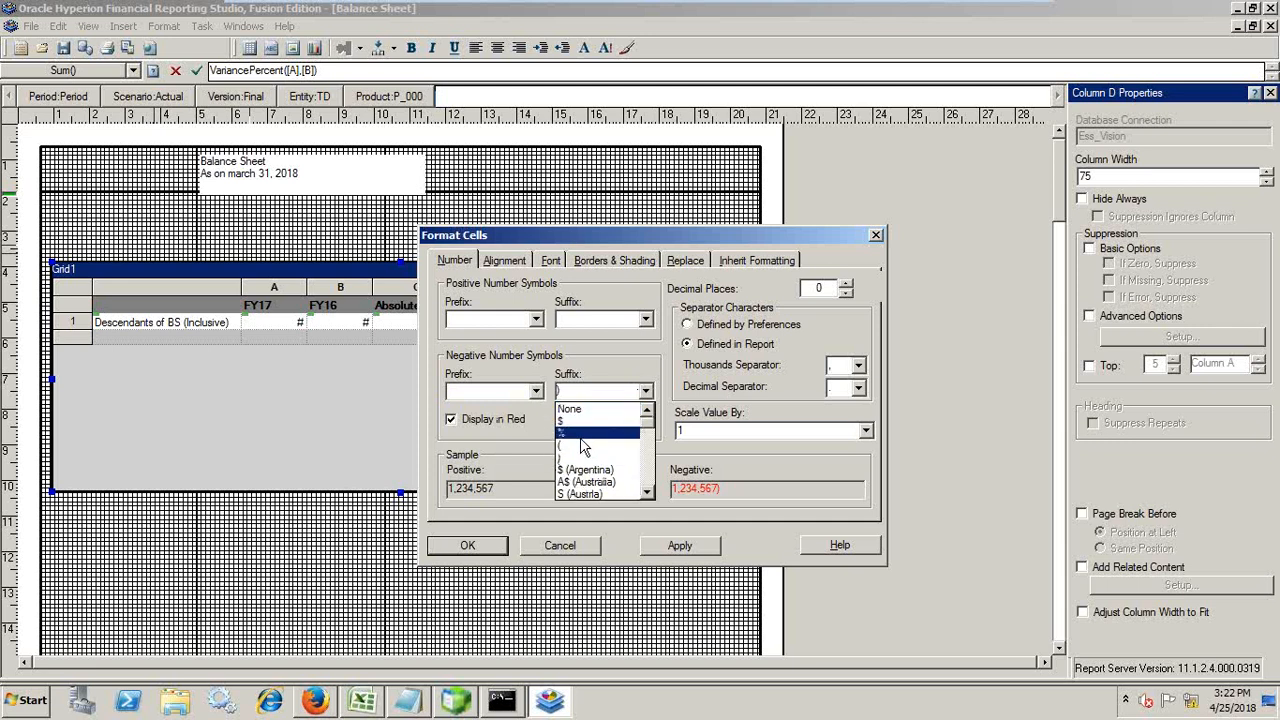
left_click(578, 433)
Set column D's positive number suffix to "%", apply the cell format, and select the column's data cell.
left_click(647, 320)
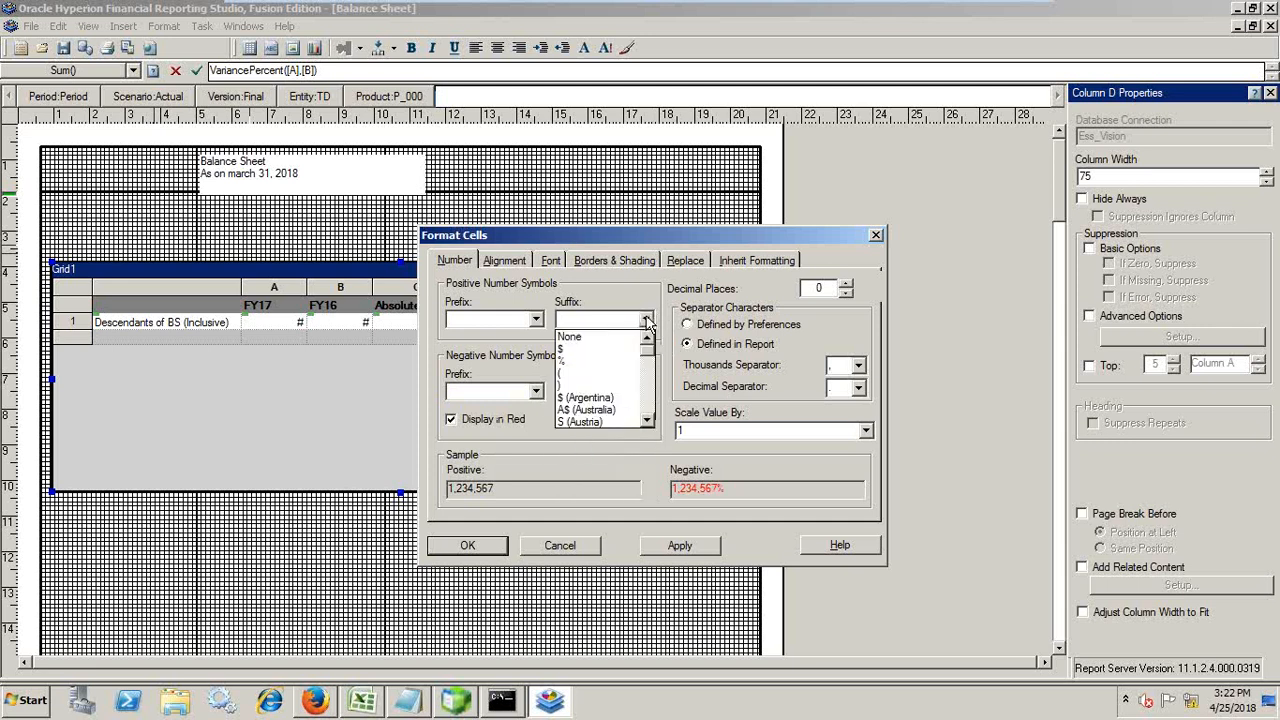
left_click(579, 359)
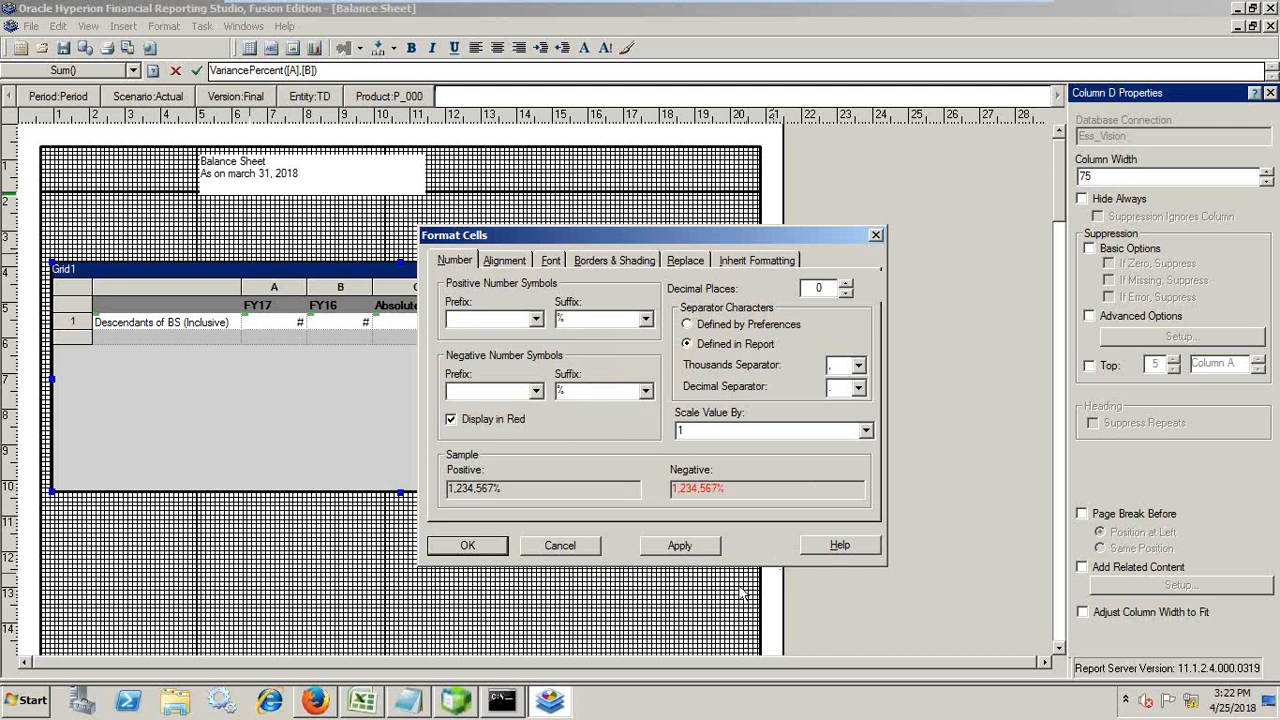
left_click(676, 545)
left_click(466, 545)
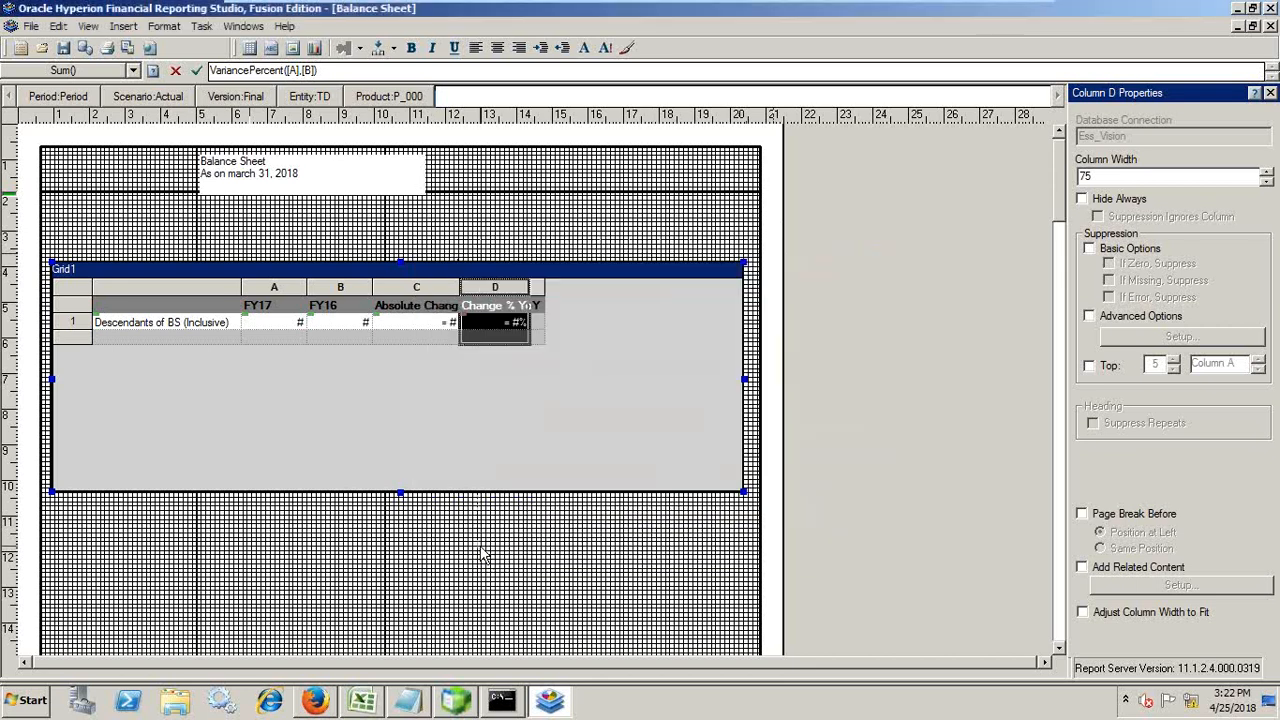
left_click(500, 322)
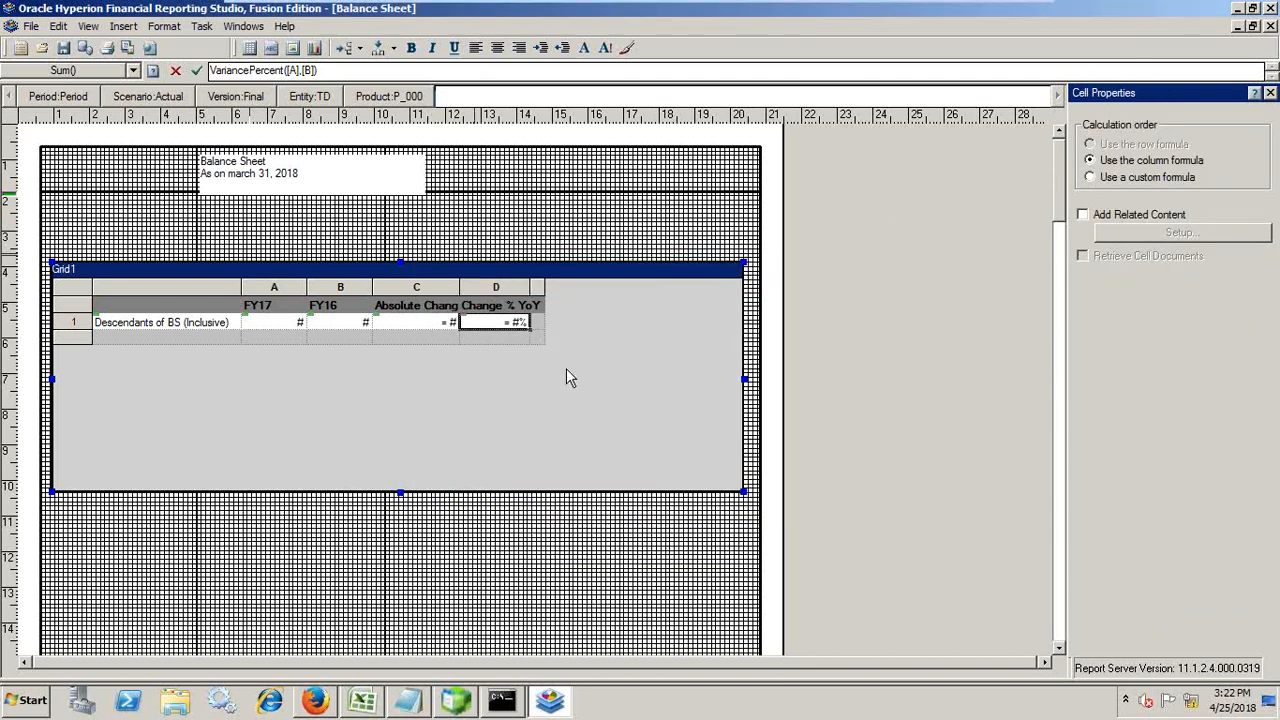
Save the Balance Sheet report in Financial Reporting Studio.
key("alt+Tab")
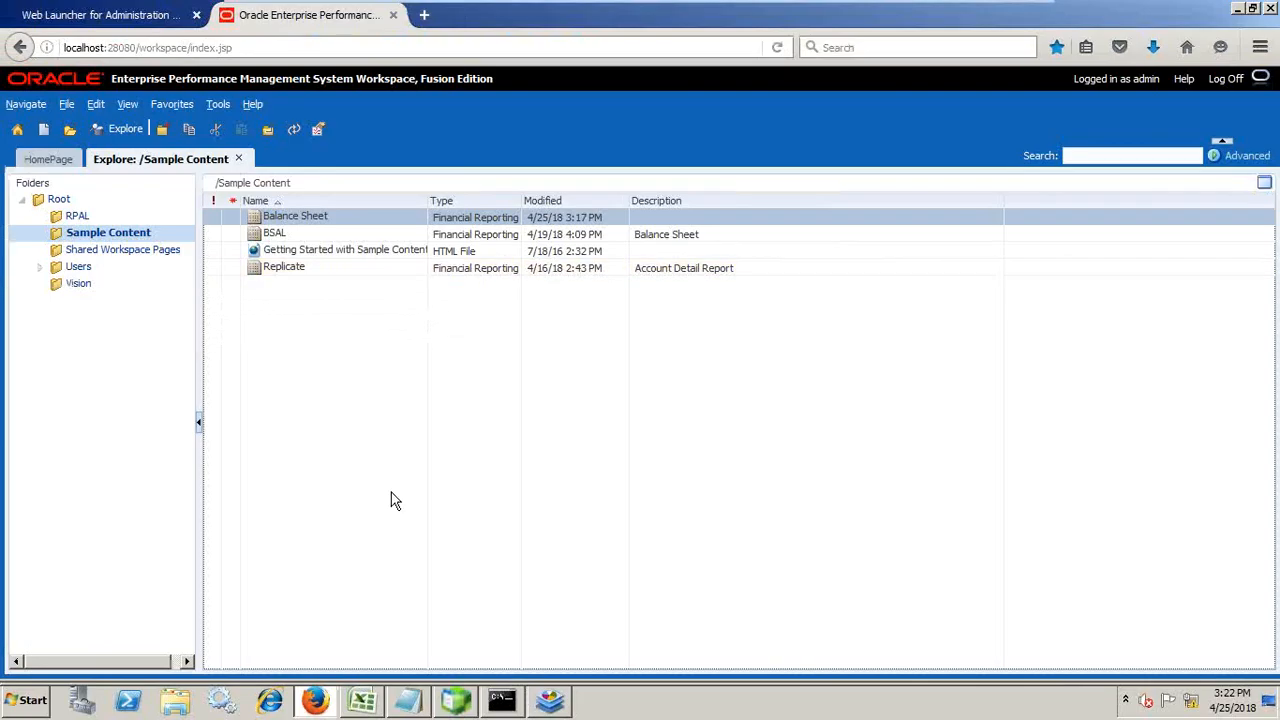
key("alt+Tab")
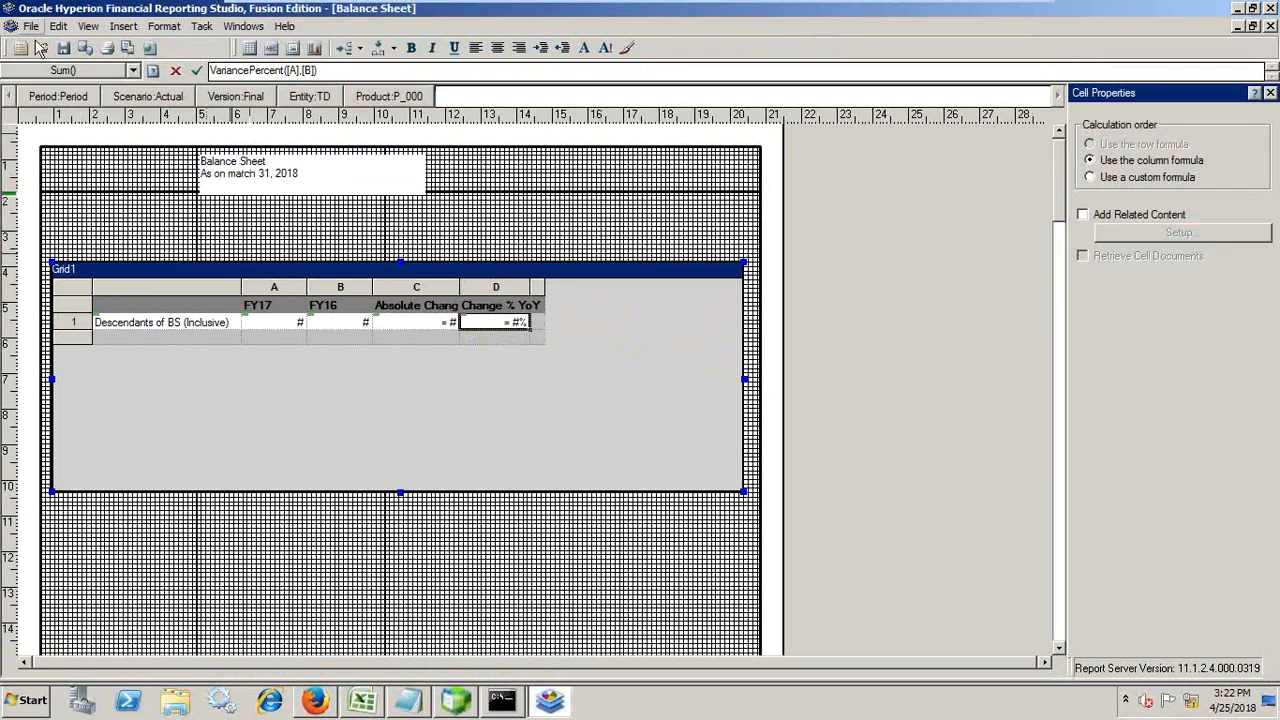
left_click(67, 52)
left_click(67, 52)
Switch to EPM Workspace in Firefox, reopen the Sample Content folder from the repository root, and refresh its listing.
left_click(316, 700)
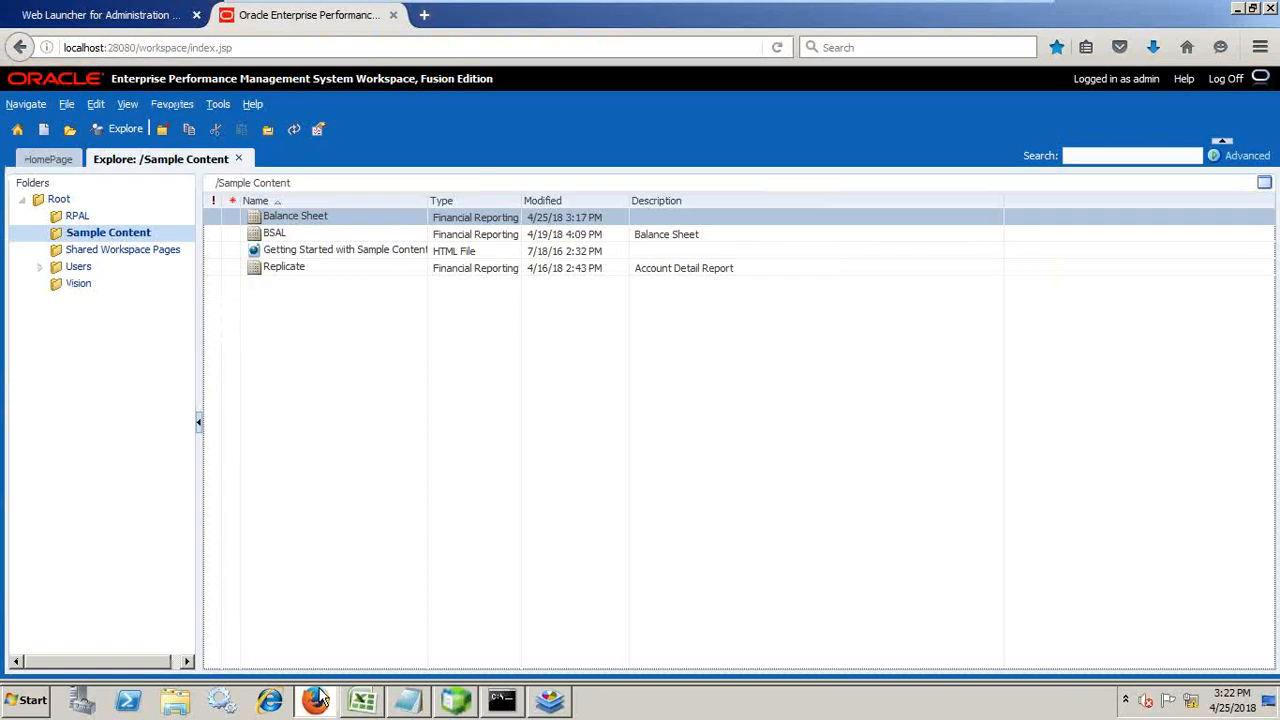
left_click(121, 134)
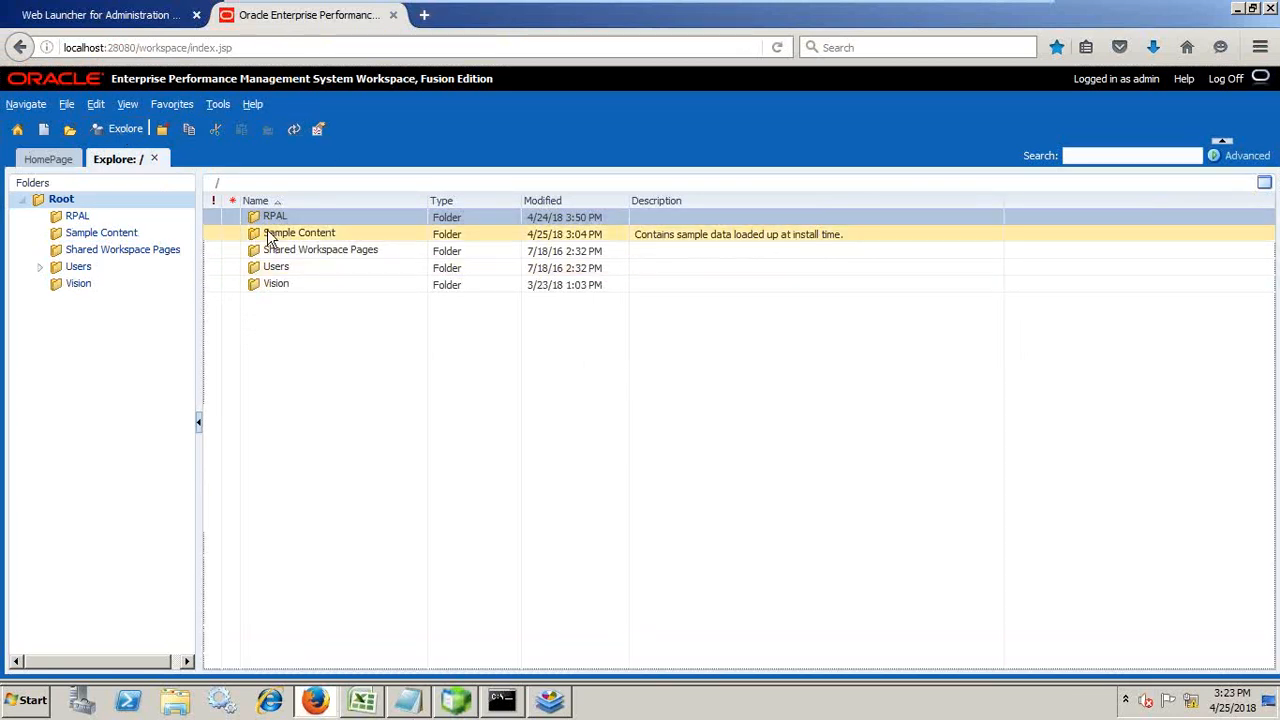
left_click(84, 238)
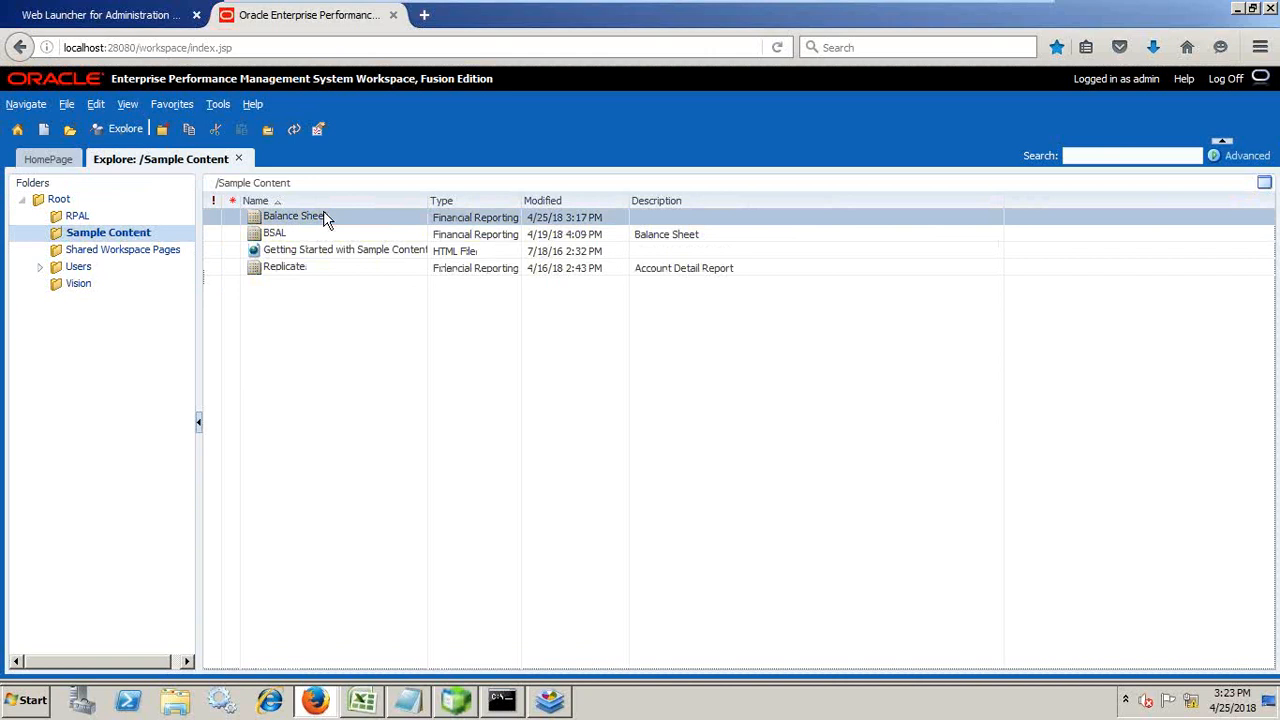
left_click(294, 130)
left_click(298, 130)
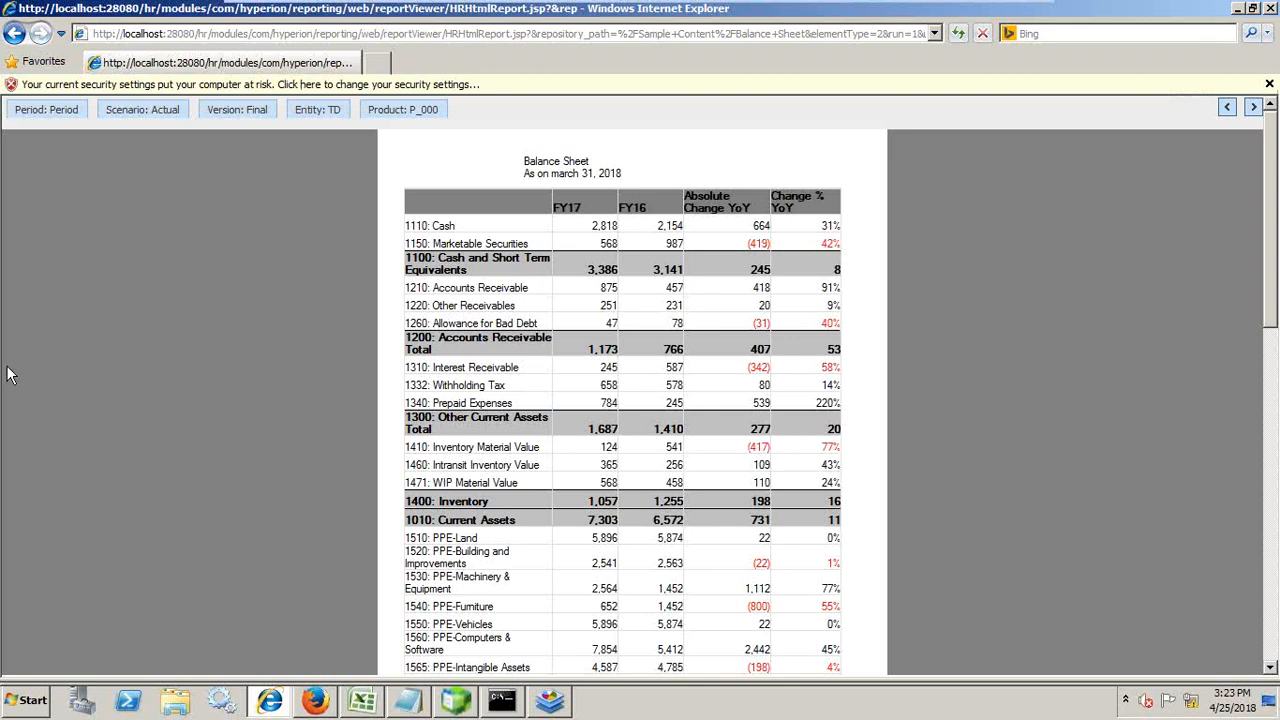
Review the Balance Sheet web preview down through the liabilities and equity accounts, checking the Absolute Change YoY and Change % YoY columns.
scroll(780, 330, "down", 3)
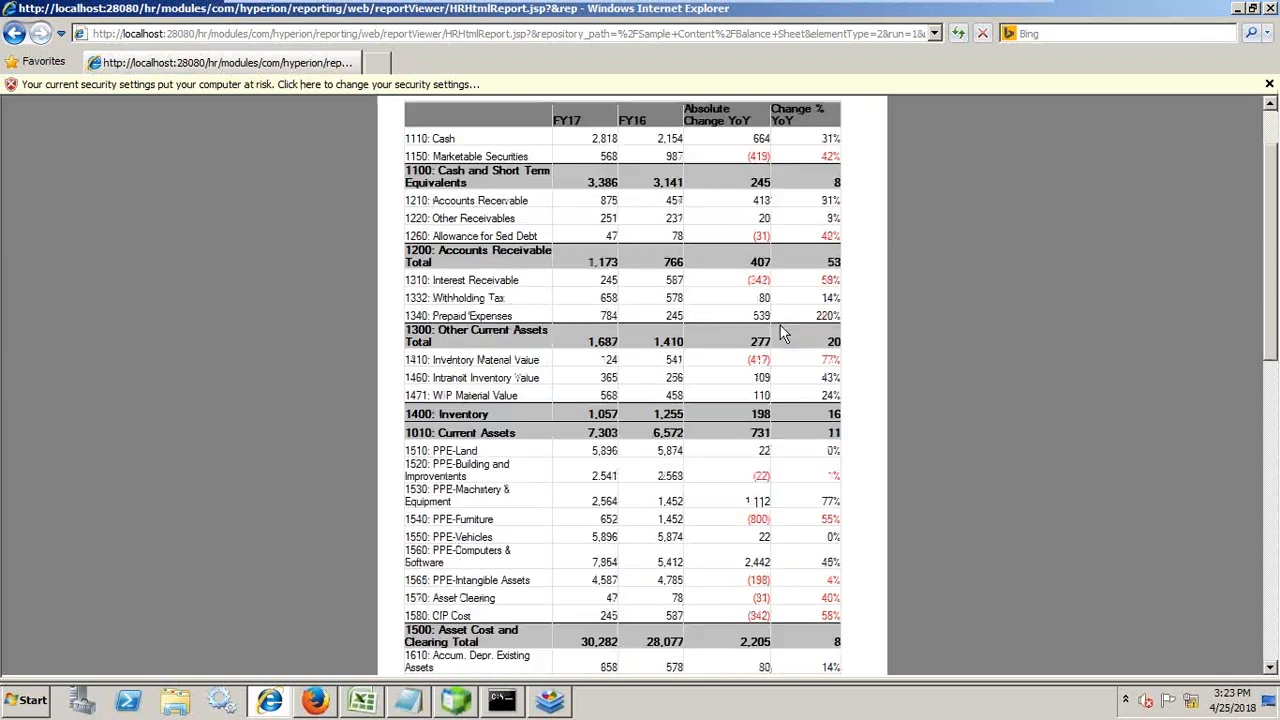
scroll(780, 334, "down", 9)
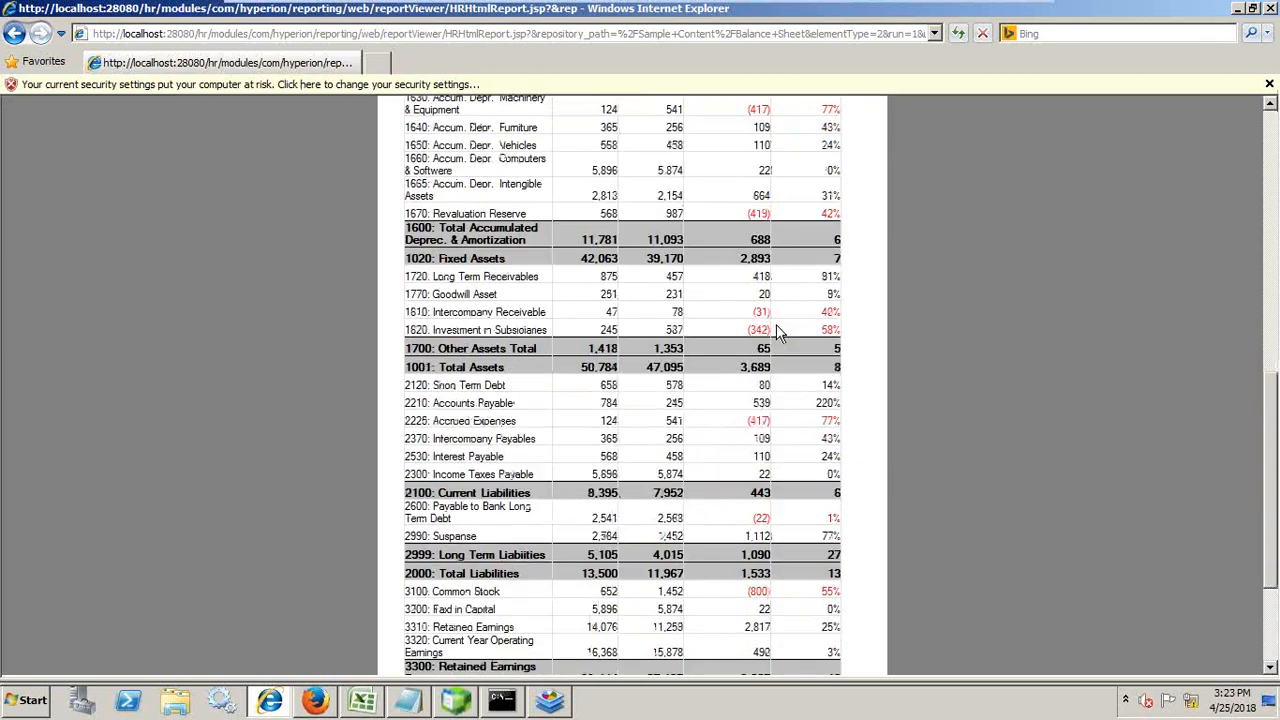
scroll(780, 334, "up", 6)
scroll(780, 334, "up", 6)
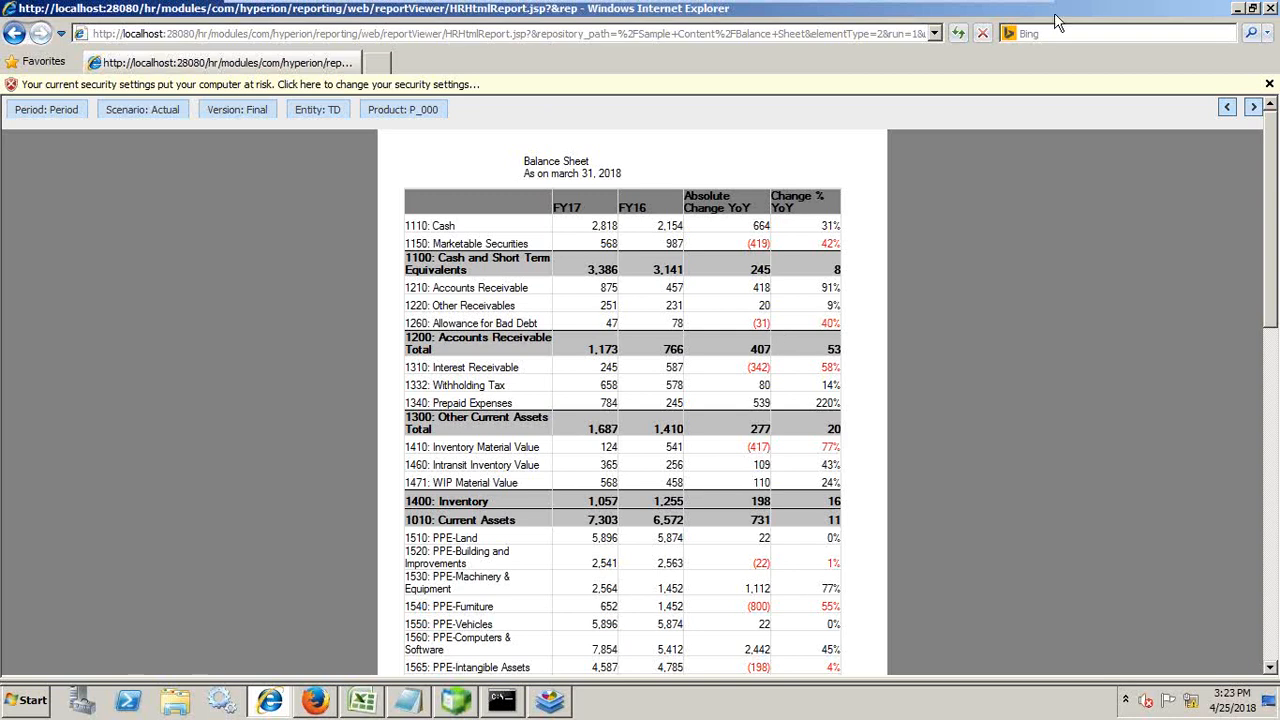
left_click(985, 11)
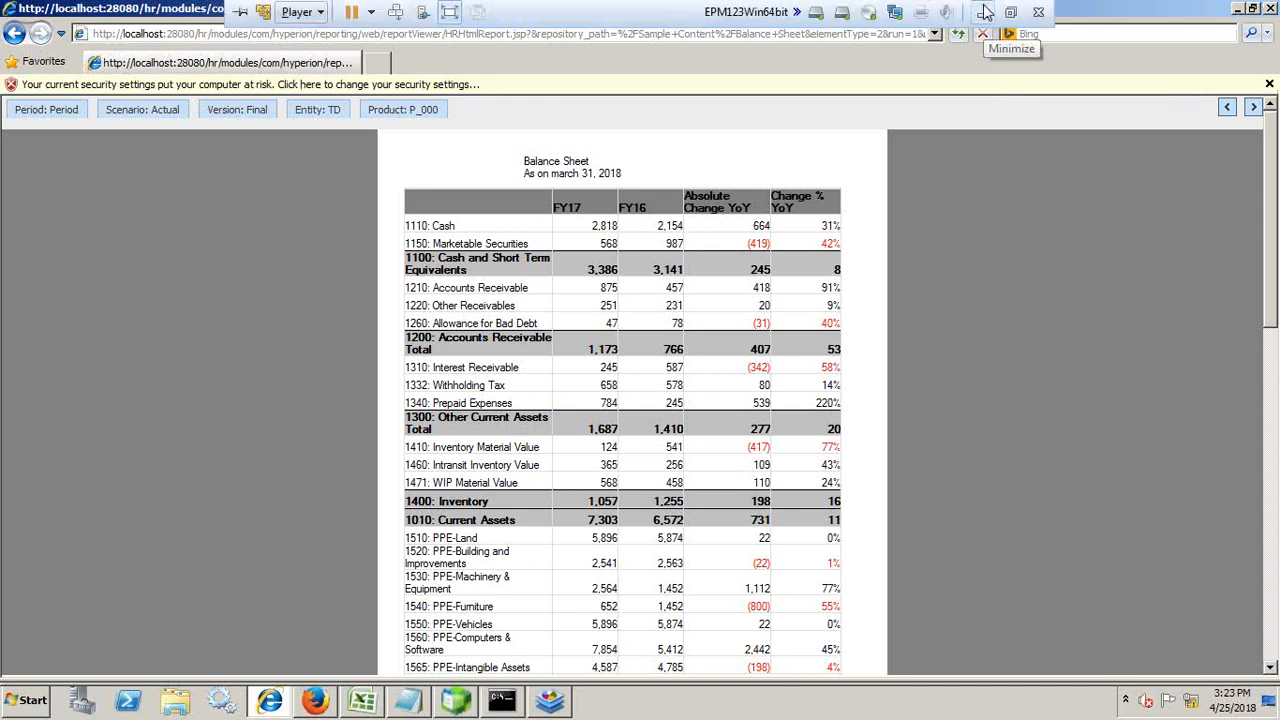